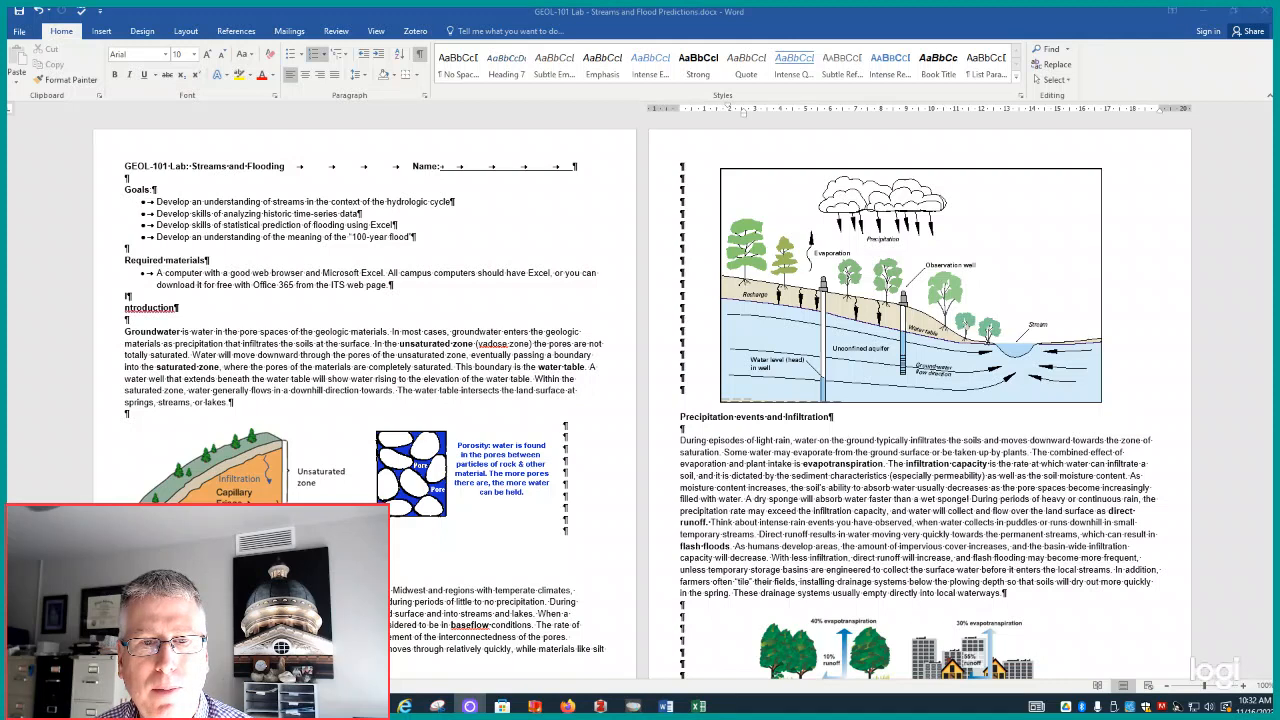
Minimize the lab document, switch to Chrome and go to water.usgs.gov
click(1199, 14)
mouse_move(465, 213)
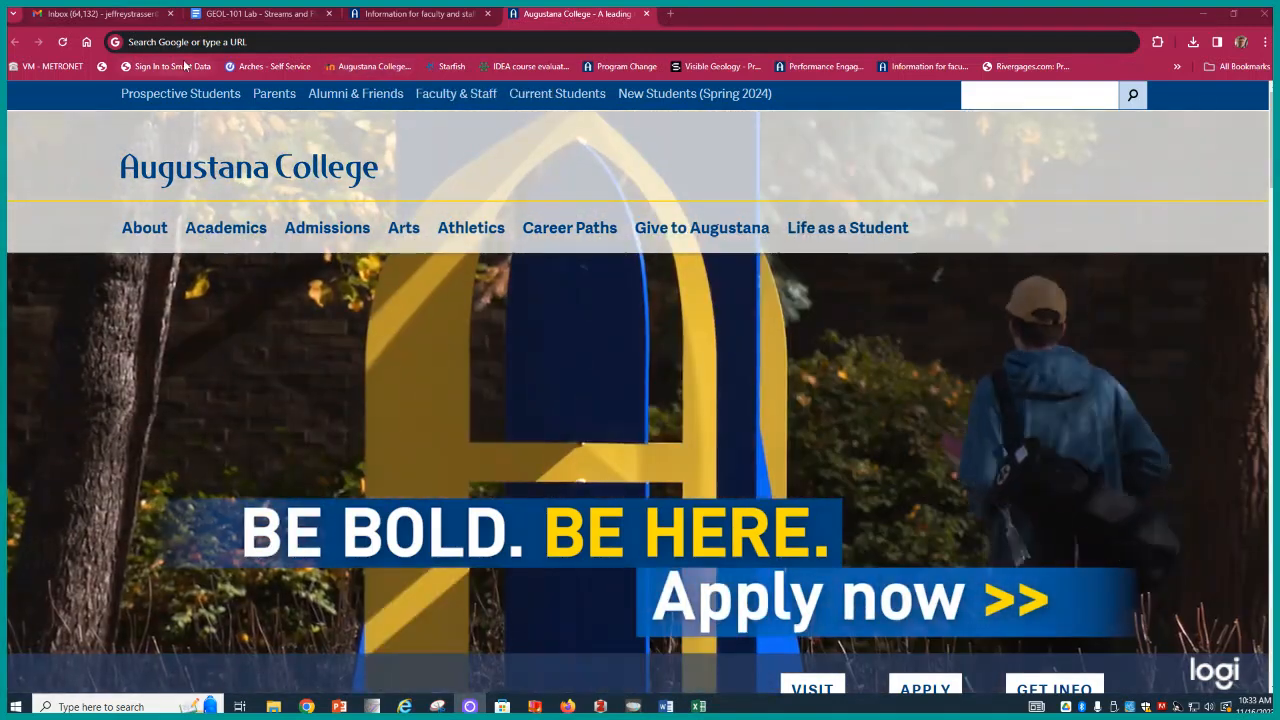
click(202, 40)
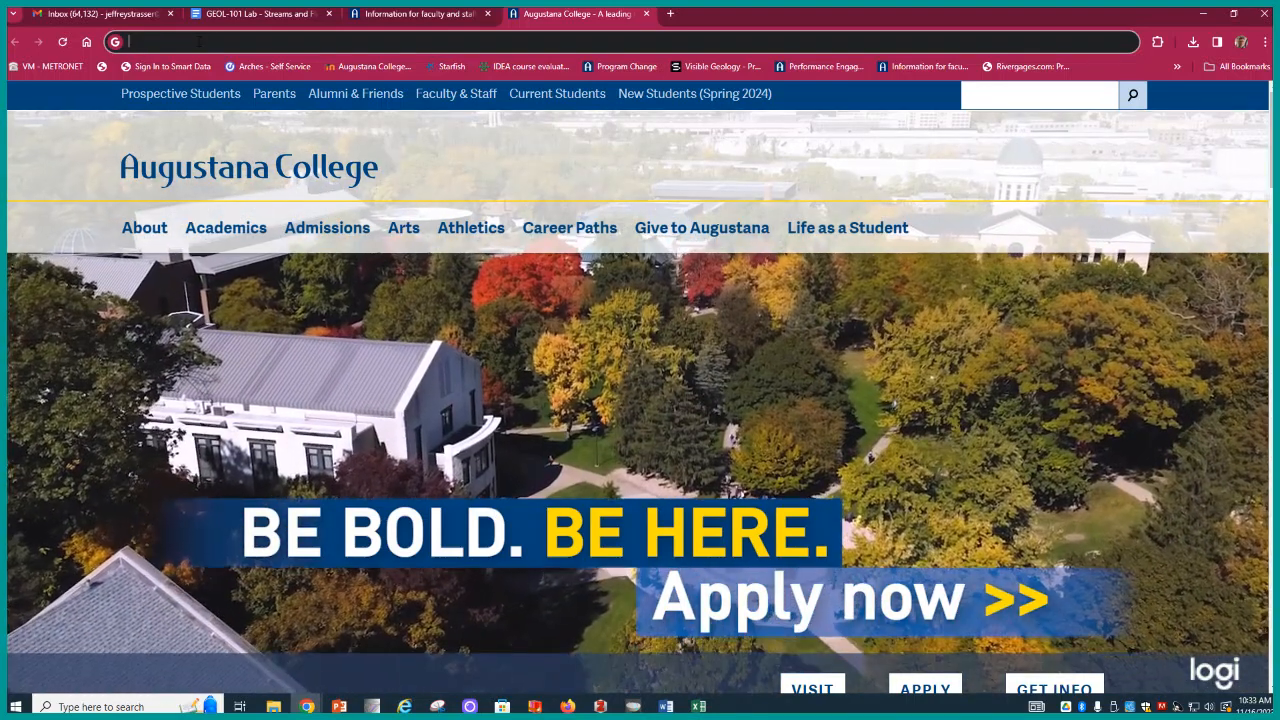
text(water)
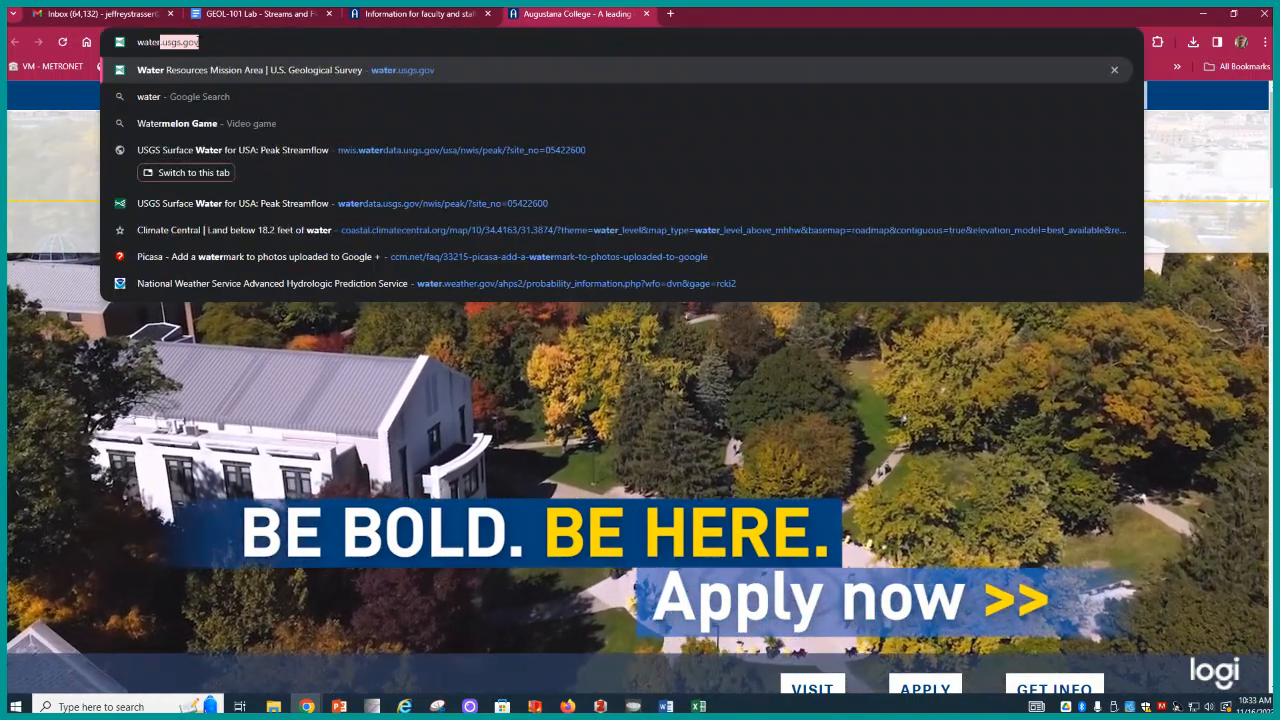
text(.usgs.gov)
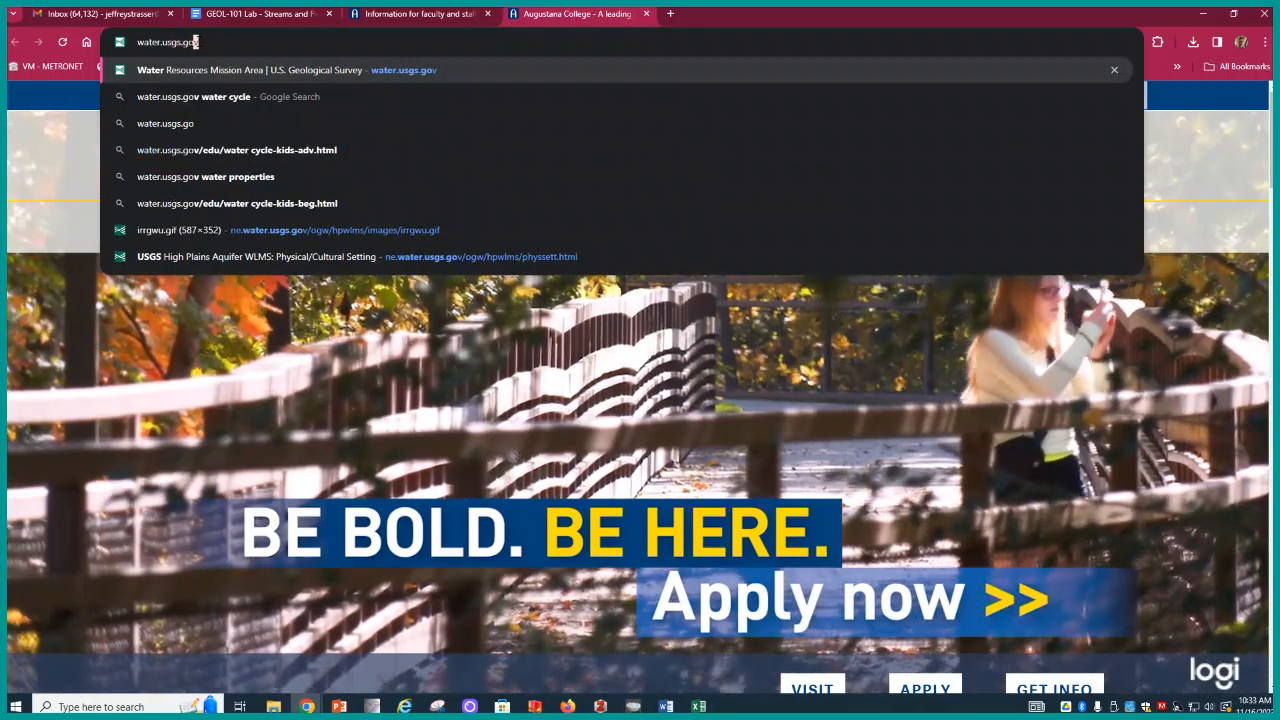
key(Return)
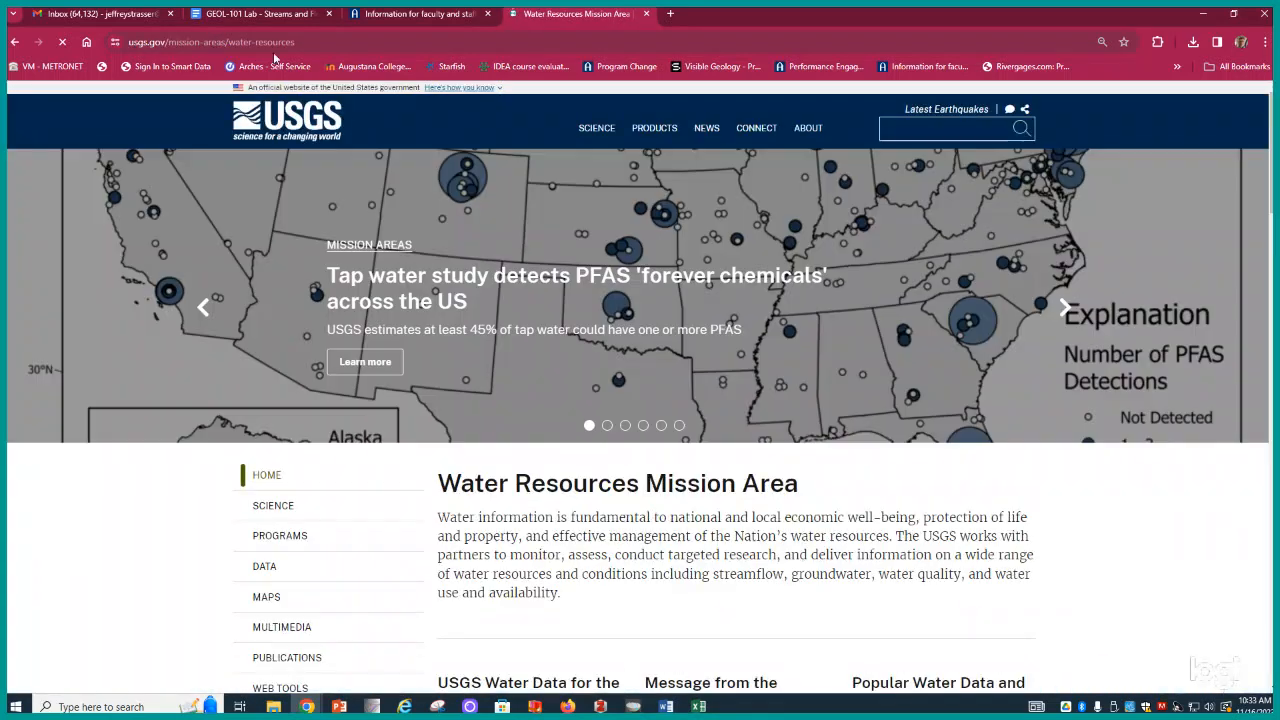
Open USGS Water Data for the Nation and its map of all sites
scroll(706, 321, down, 3)
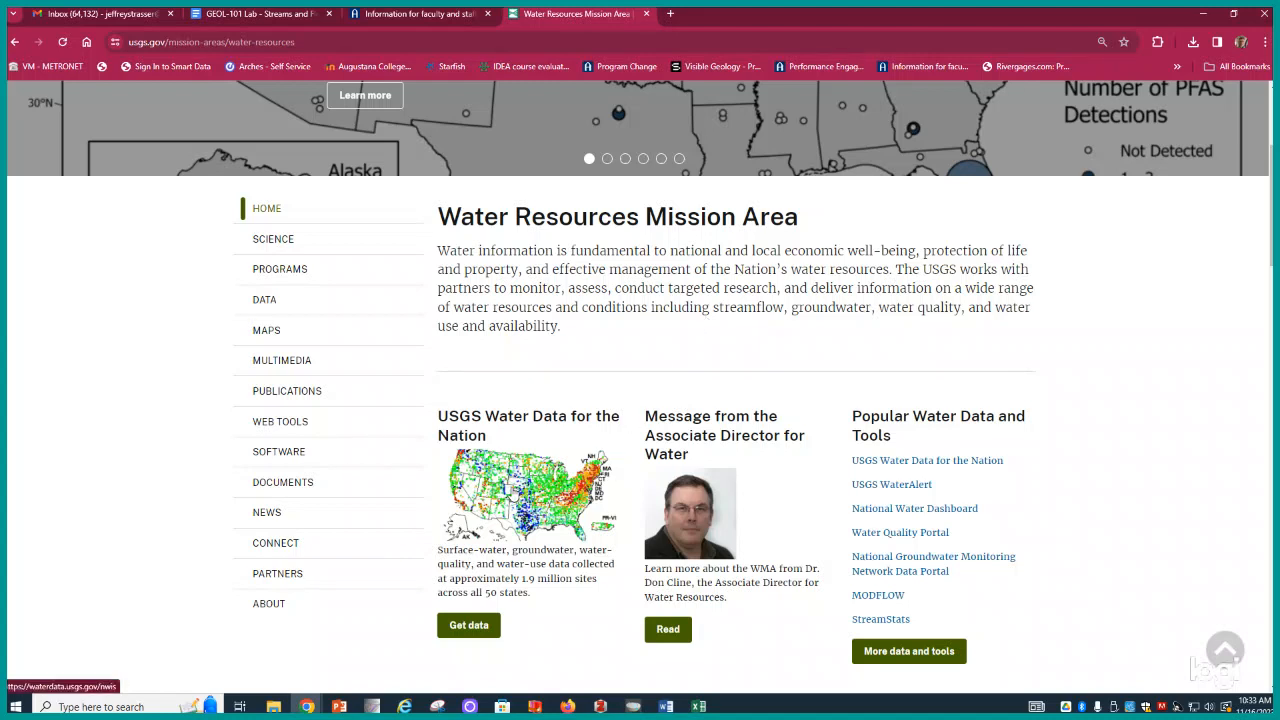
click(517, 486)
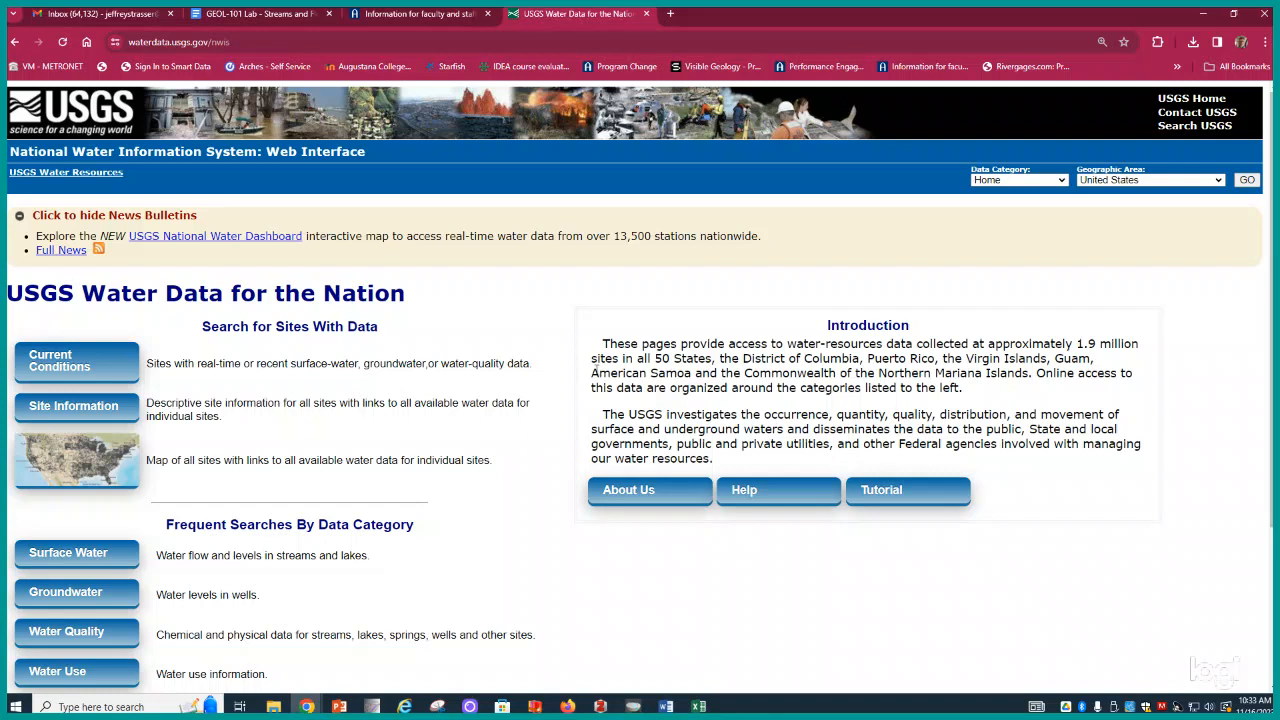
click(80, 470)
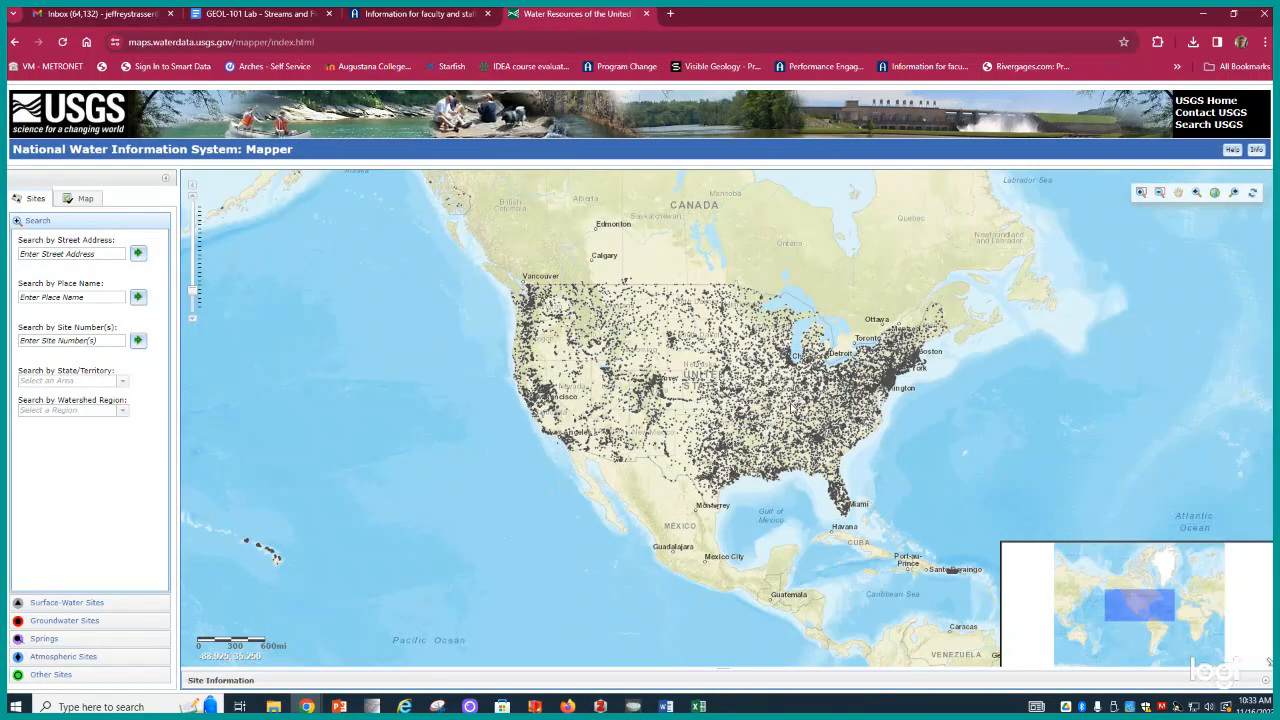
Locate the Rock River at Moline, IL site on the map near Davenport, view its site information and close it
scroll(724, 375, up, 3)
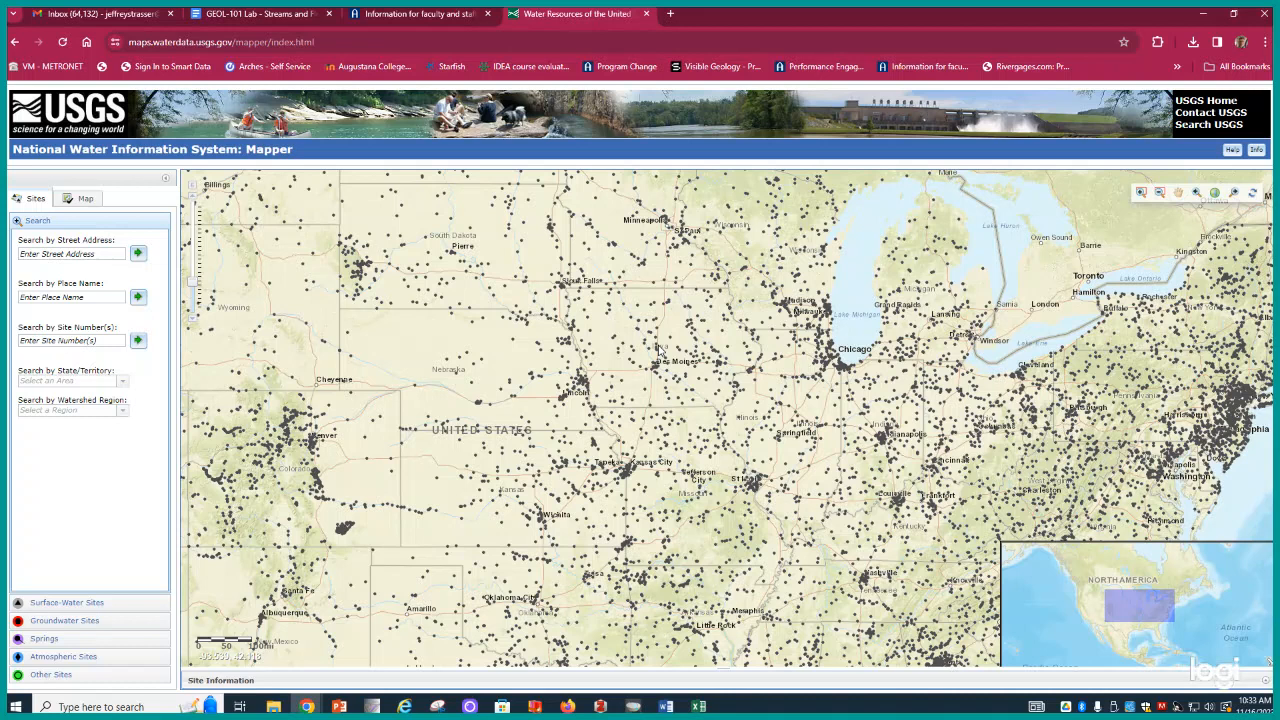
scroll(765, 380, up, 1)
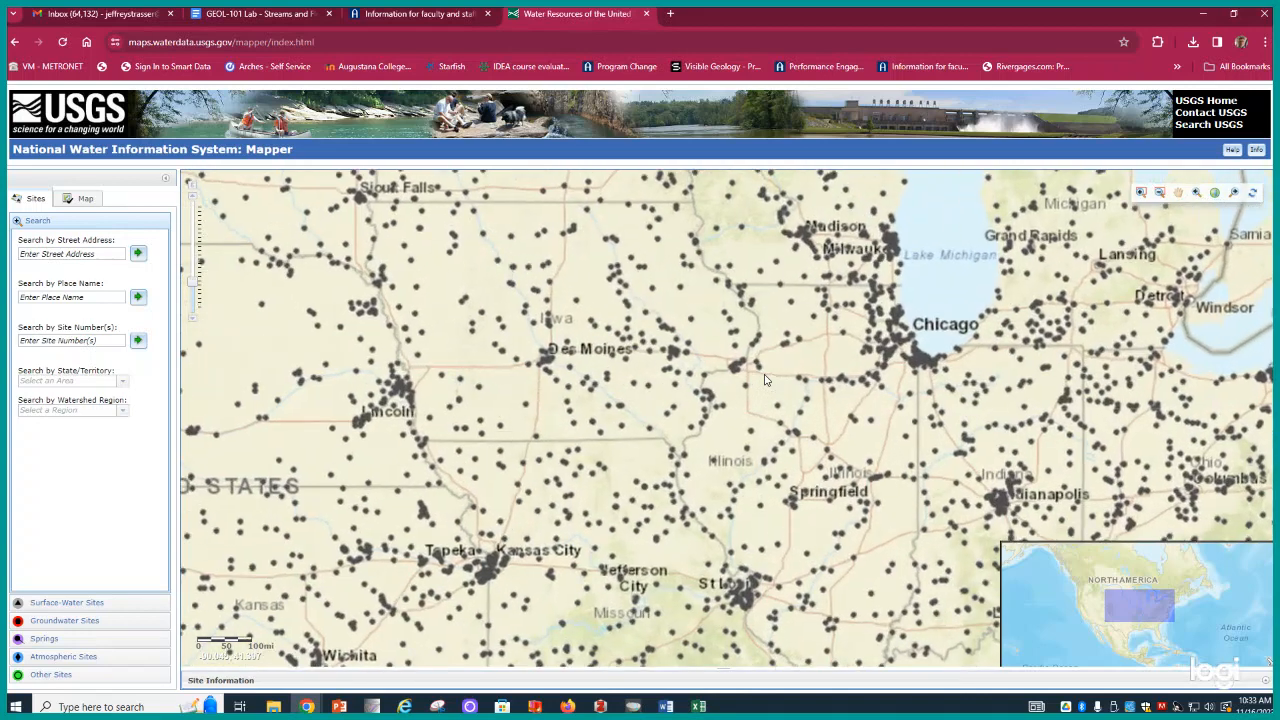
drag(765, 380, 488, 385)
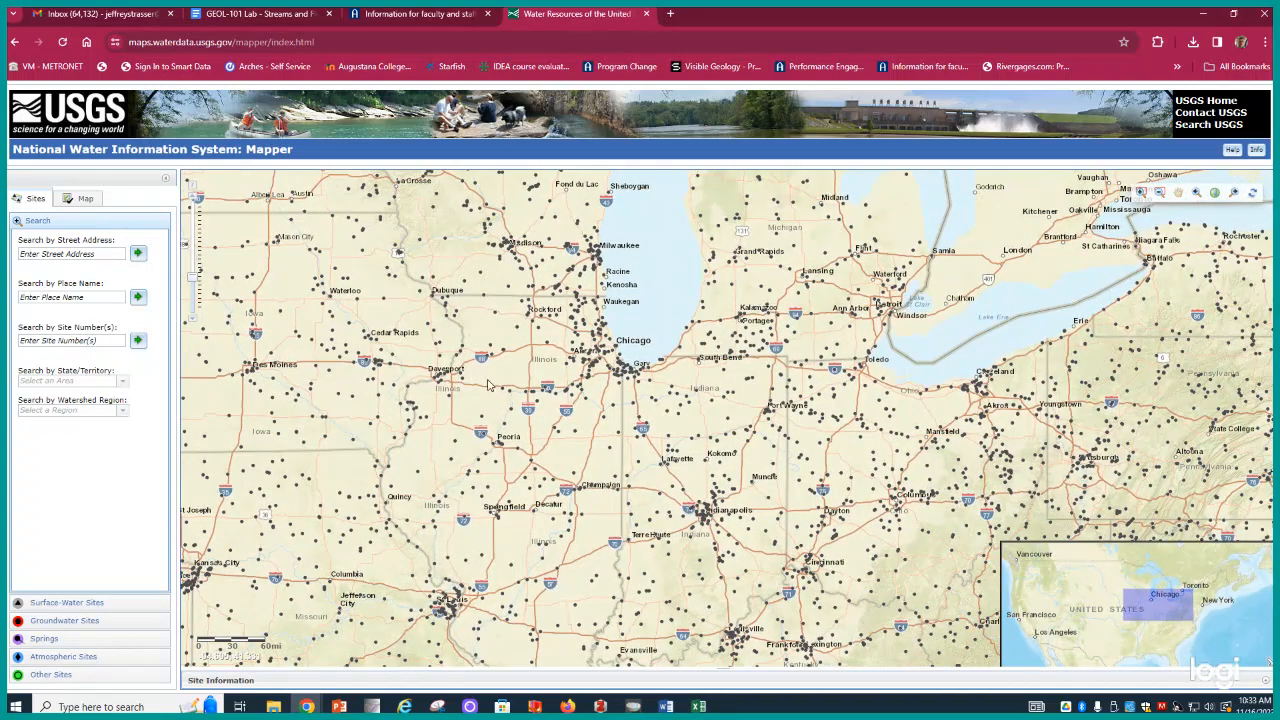
scroll(486, 385, up, 2)
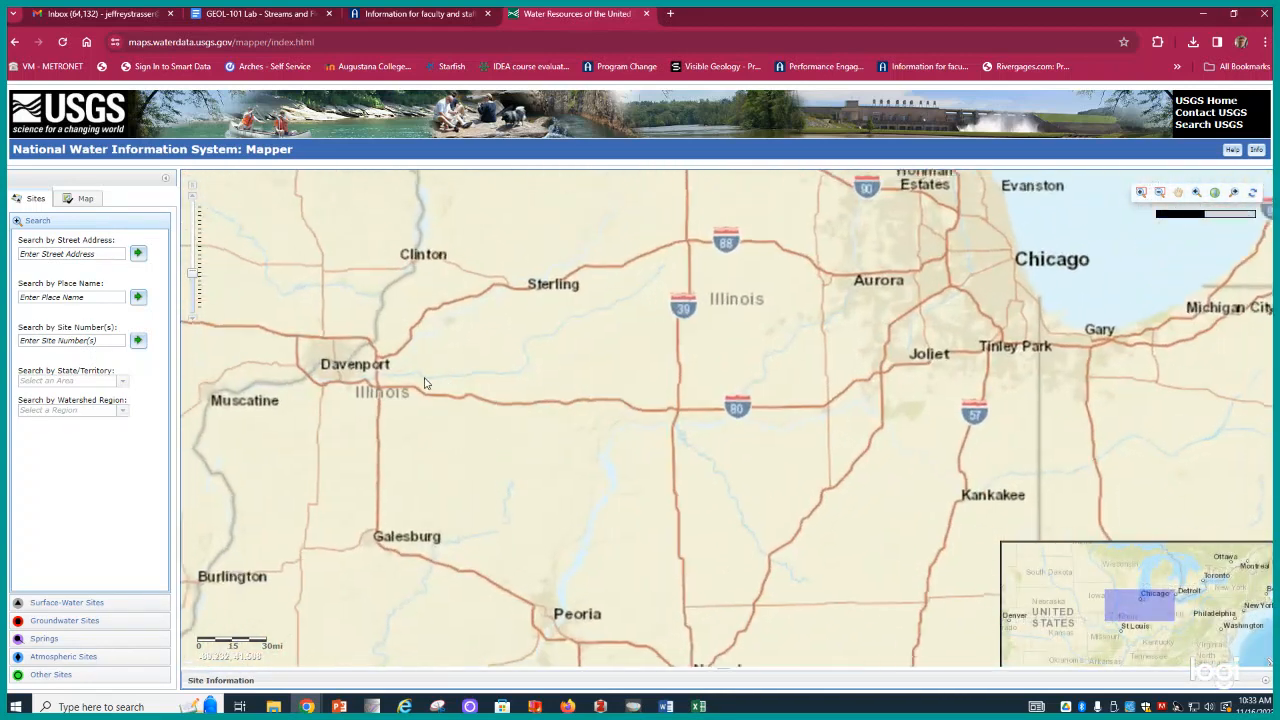
drag(424, 383, 517, 362)
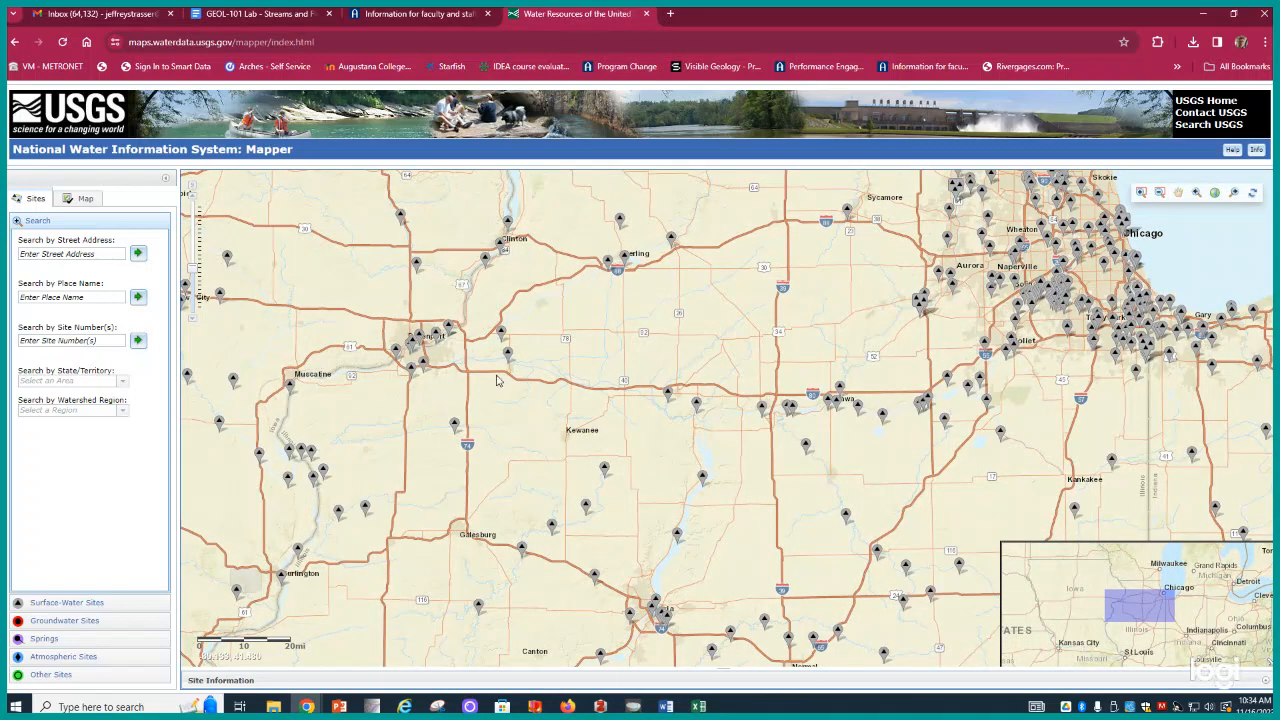
scroll(447, 378, up, 2)
drag(444, 388, 597, 479)
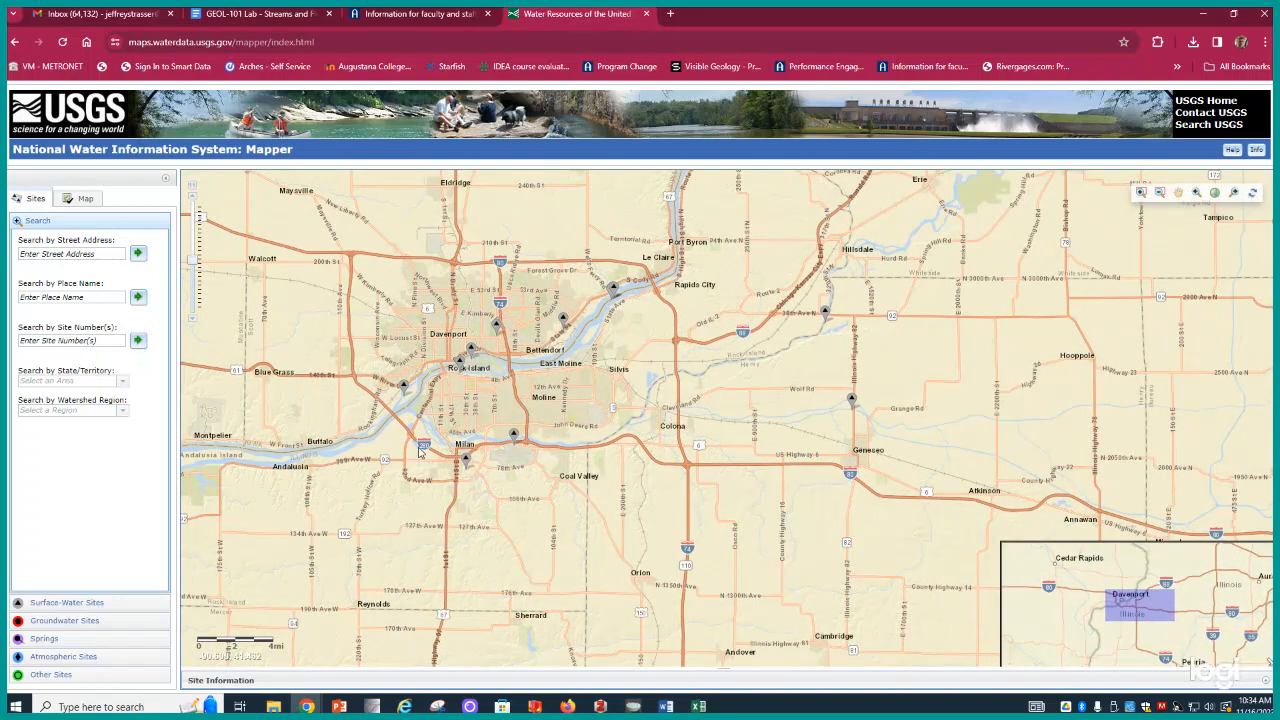
click(513, 436)
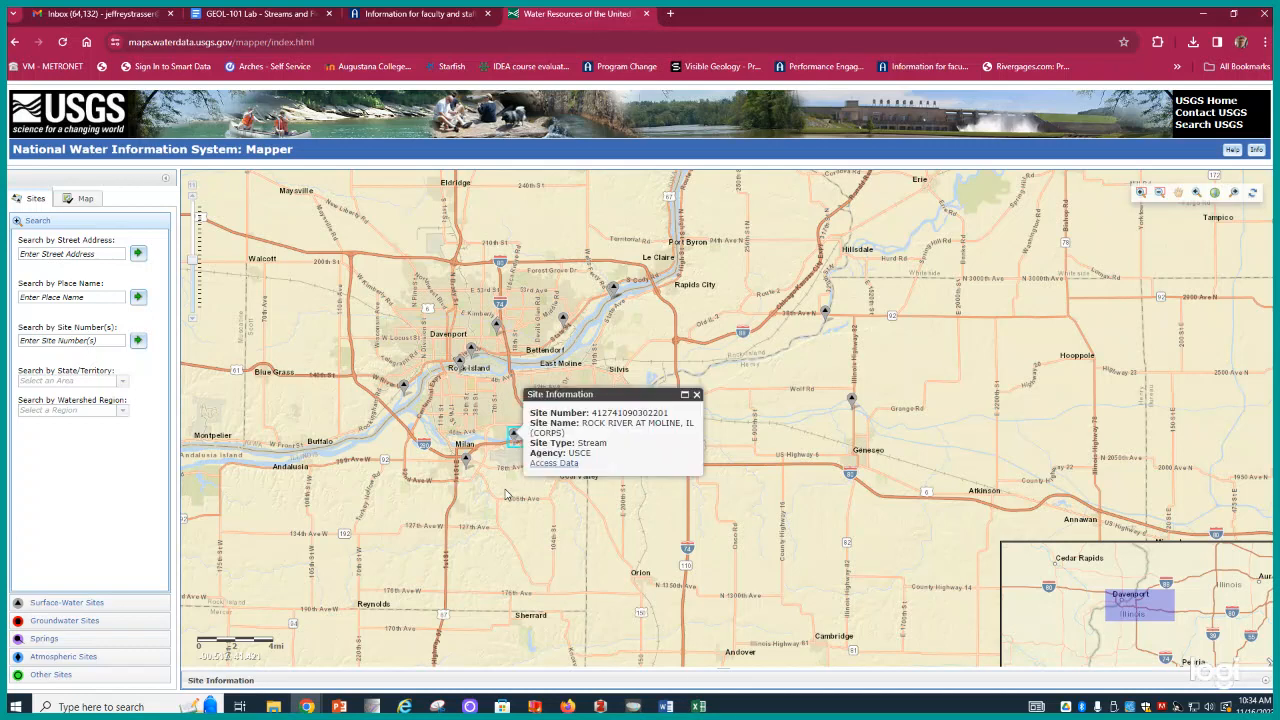
click(697, 396)
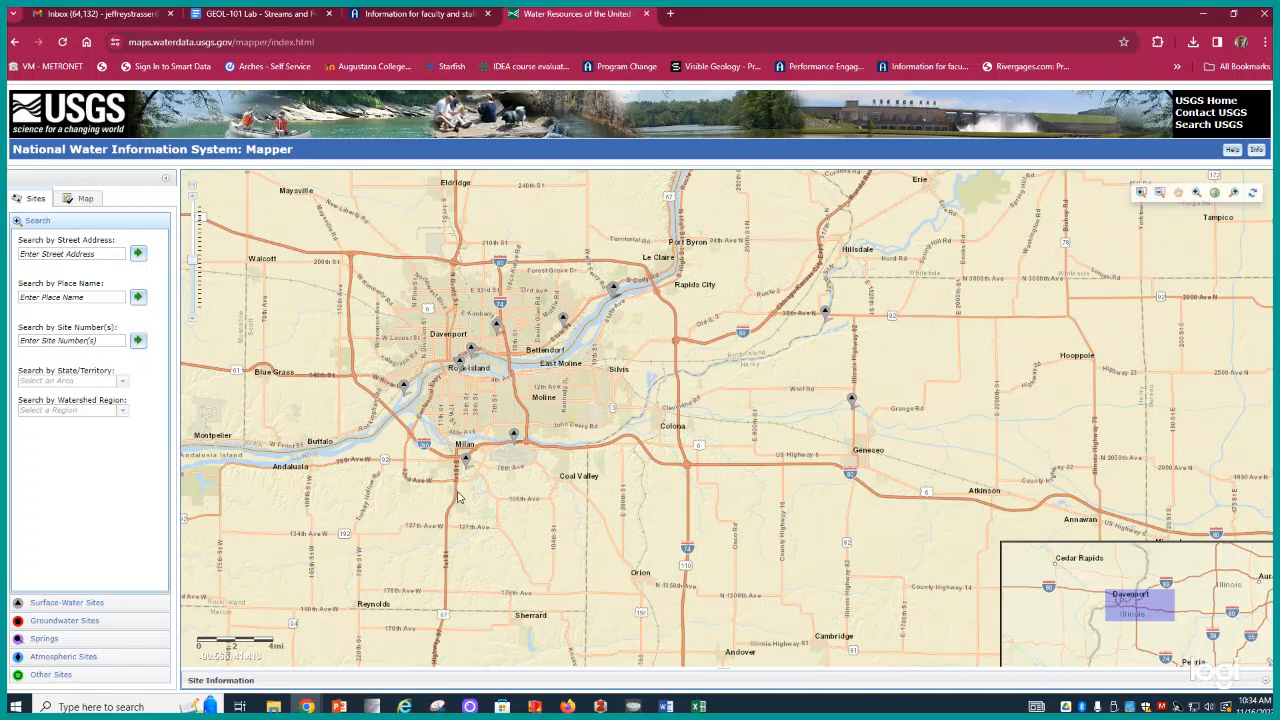
Locate the Mill Creek at Milan, IL stream site on the map and access its data page
drag(457, 504, 527, 416)
scroll(491, 430, up, 1)
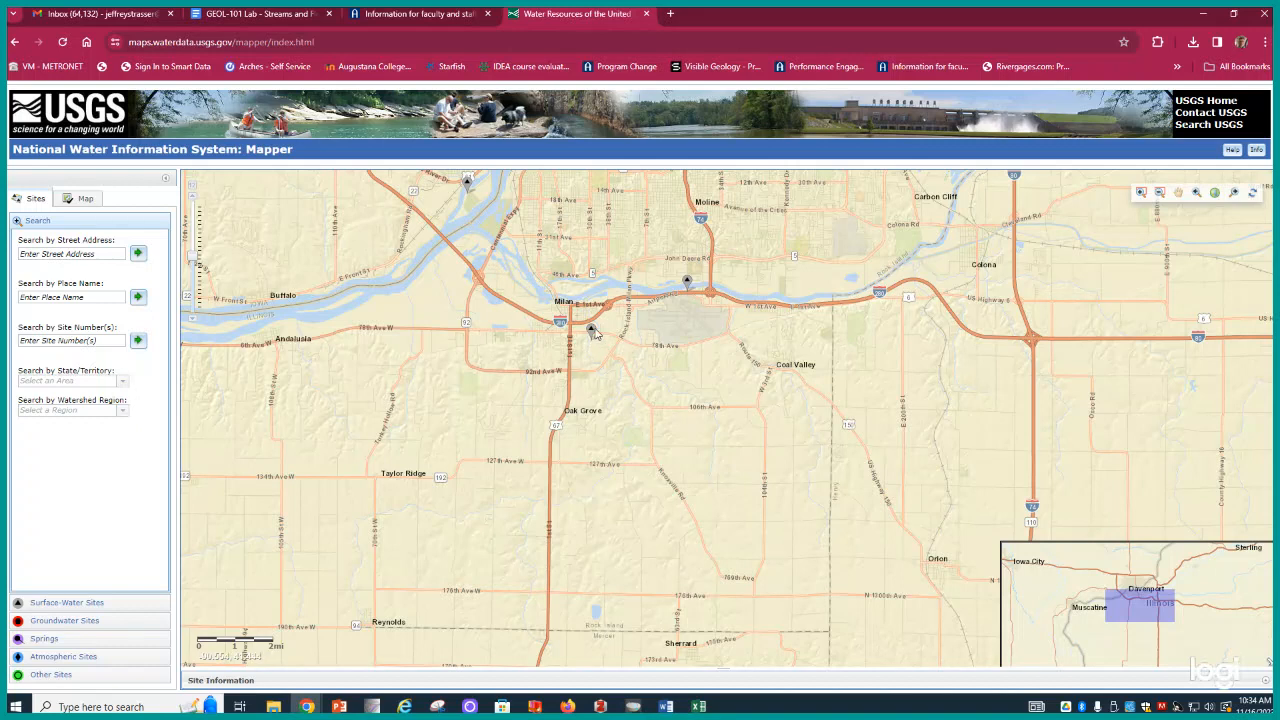
drag(262, 556, 394, 494)
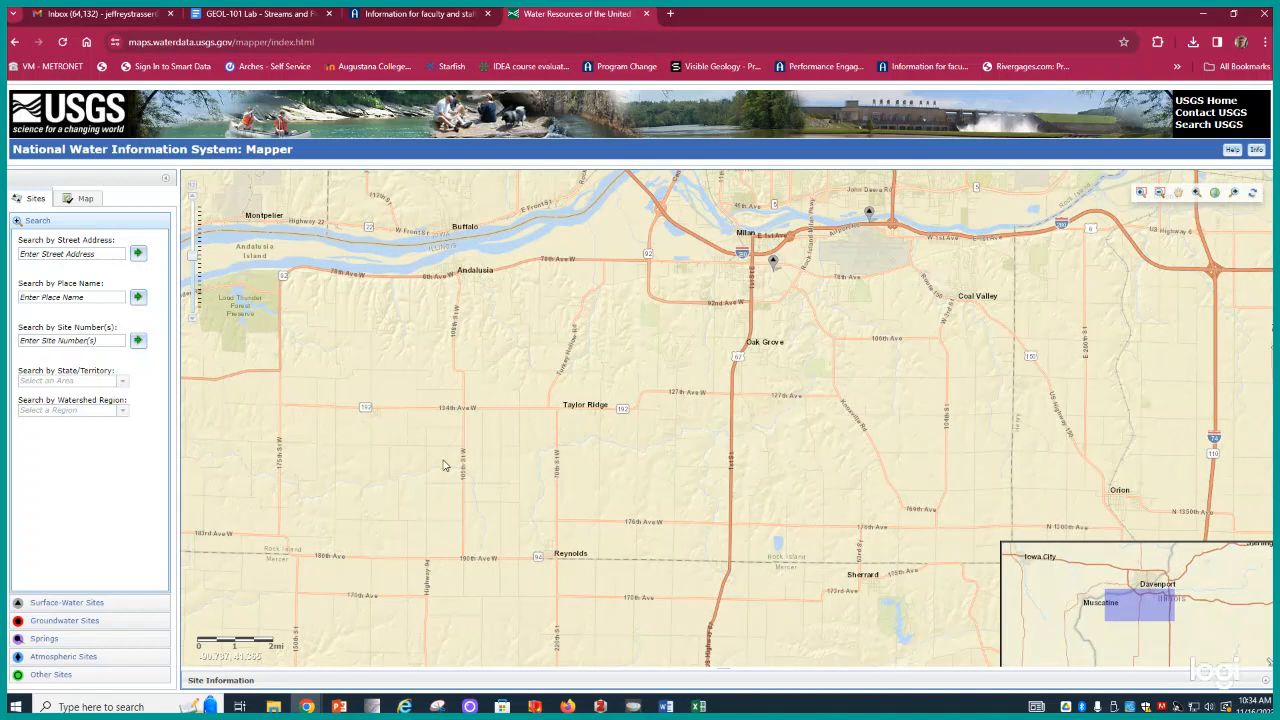
drag(710, 457, 514, 484)
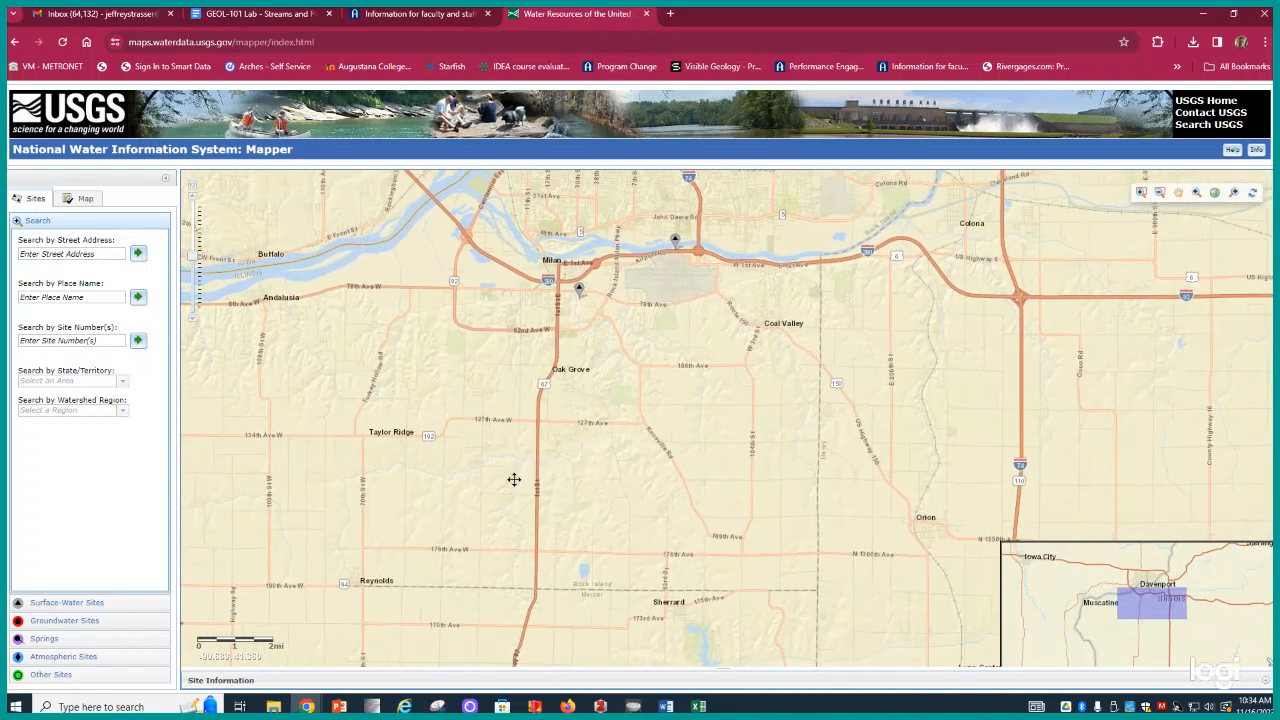
click(577, 291)
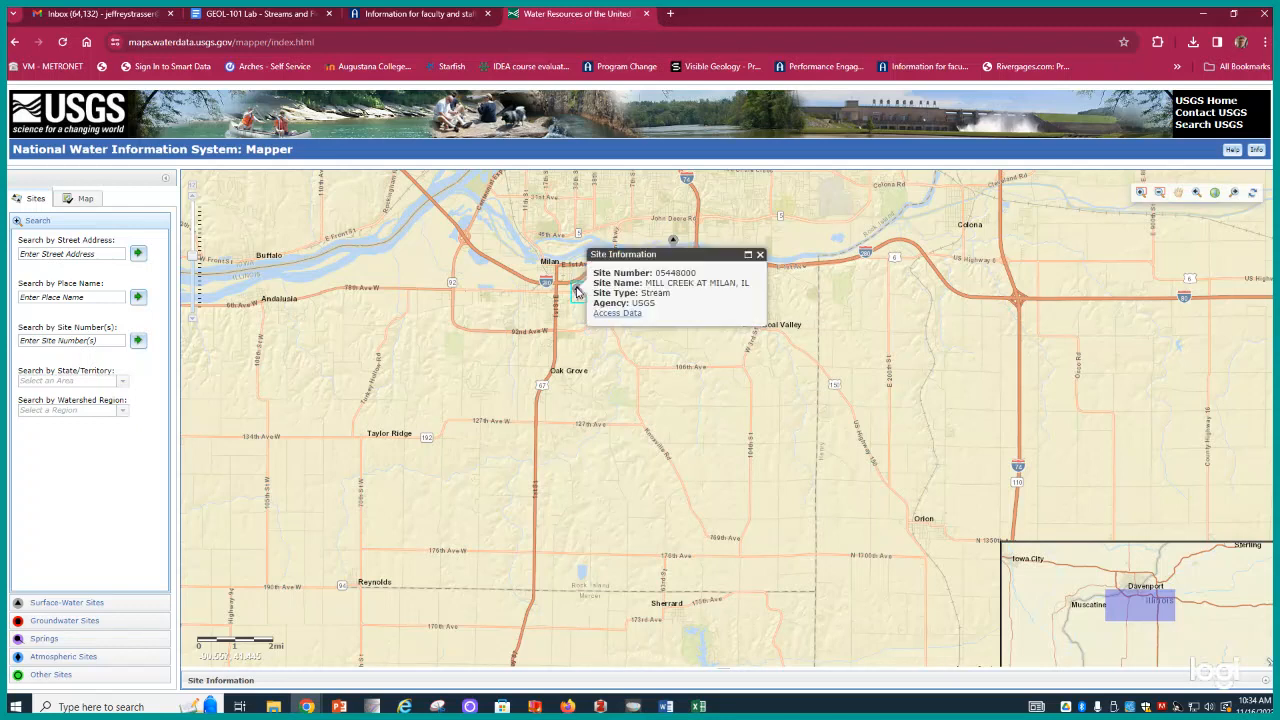
click(623, 315)
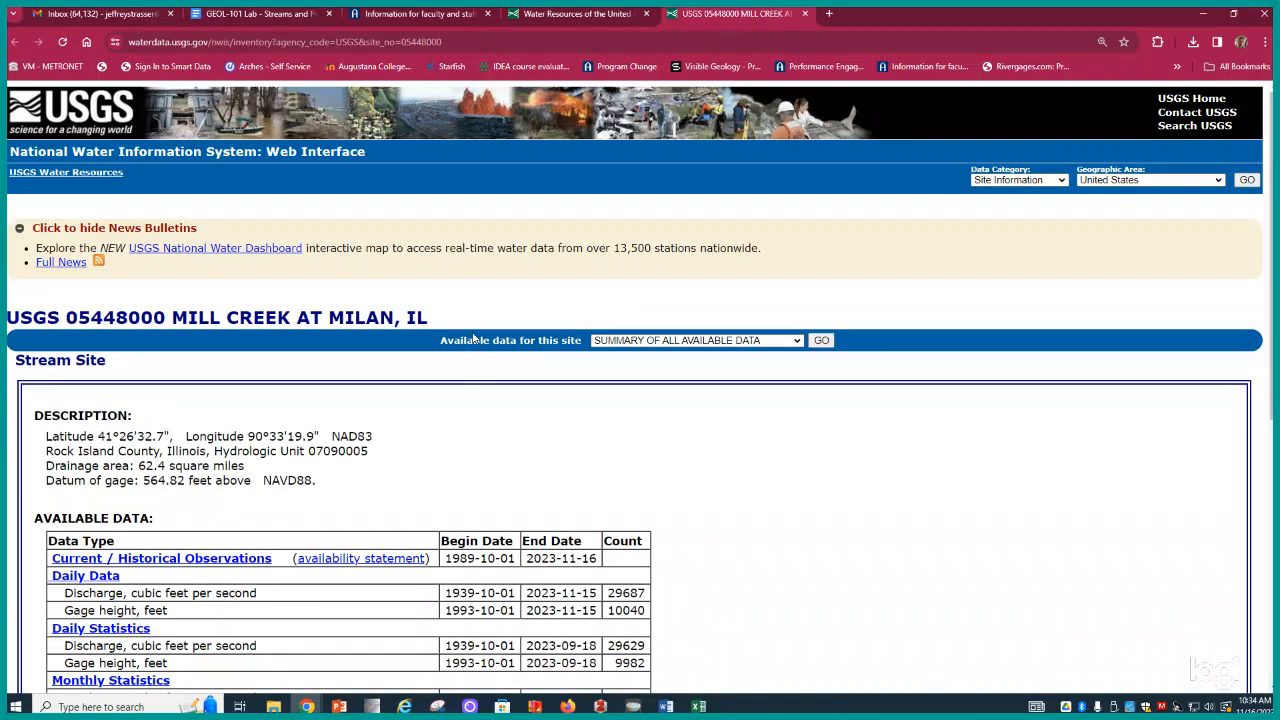
Open the site's current / historical observations and examine the 7-day gage height graph
scroll(540, 316, down, 1)
scroll(457, 316, down, 1)
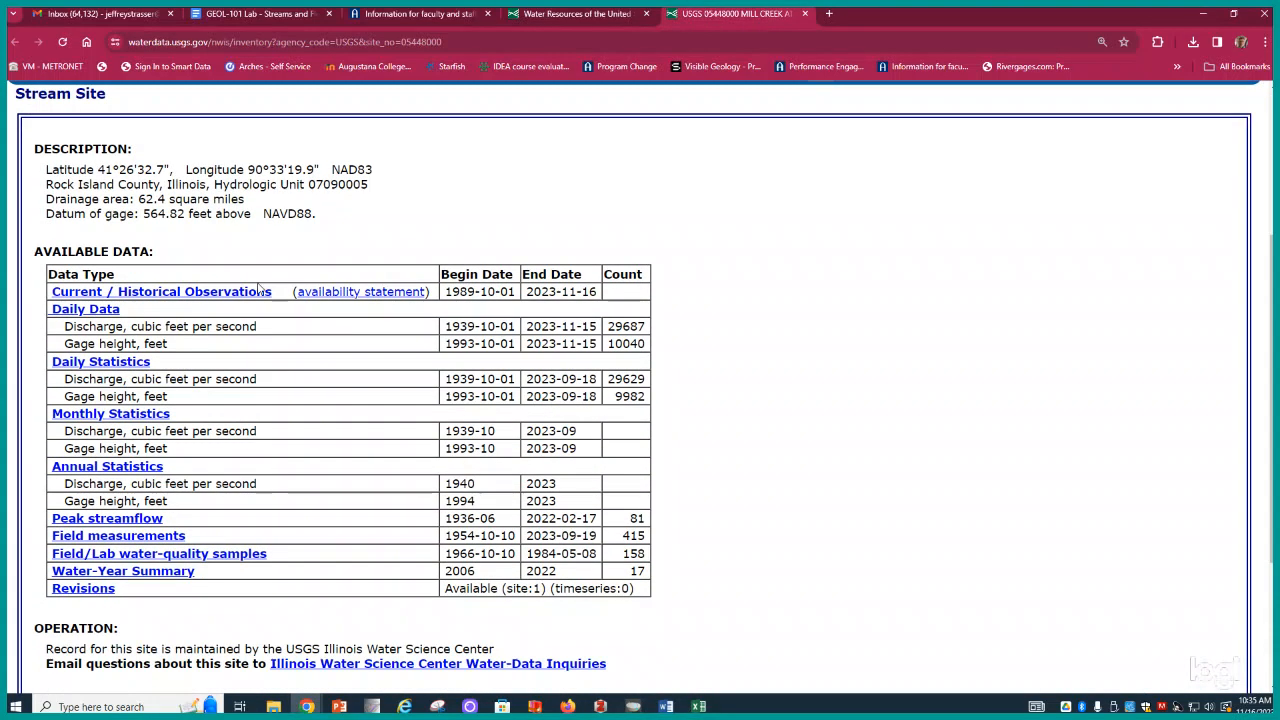
click(184, 292)
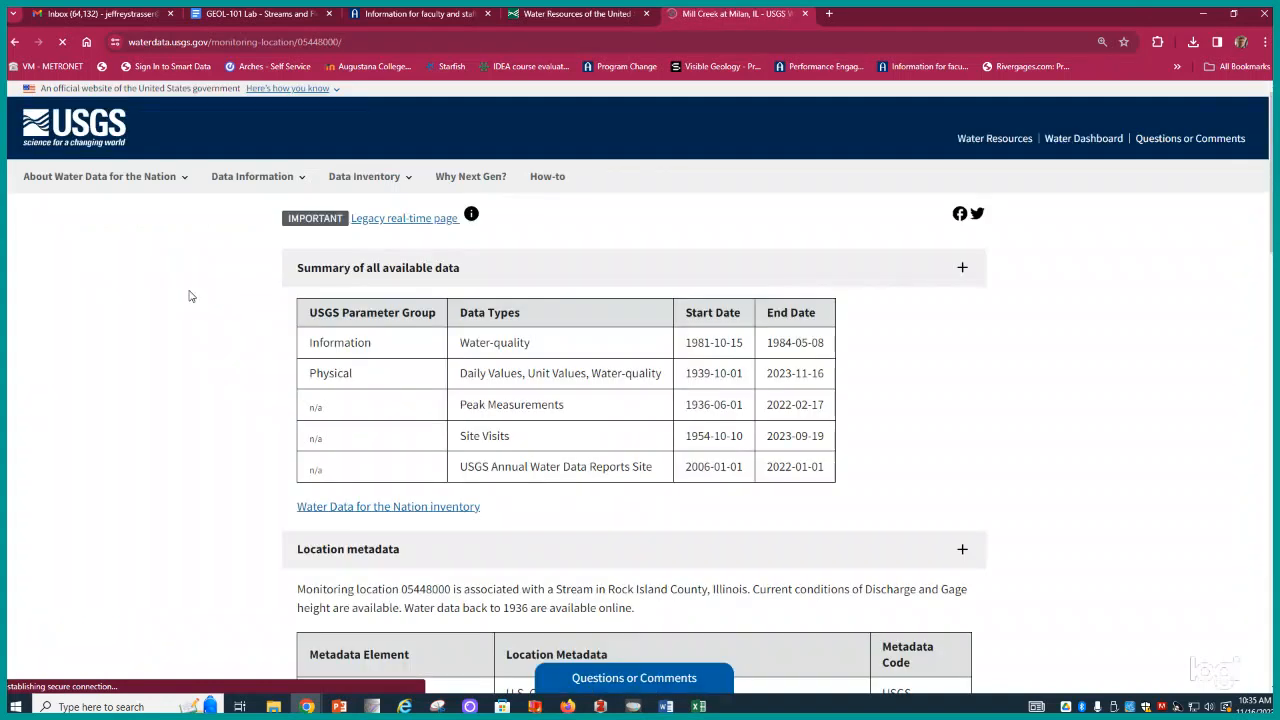
scroll(1027, 484, down, 3)
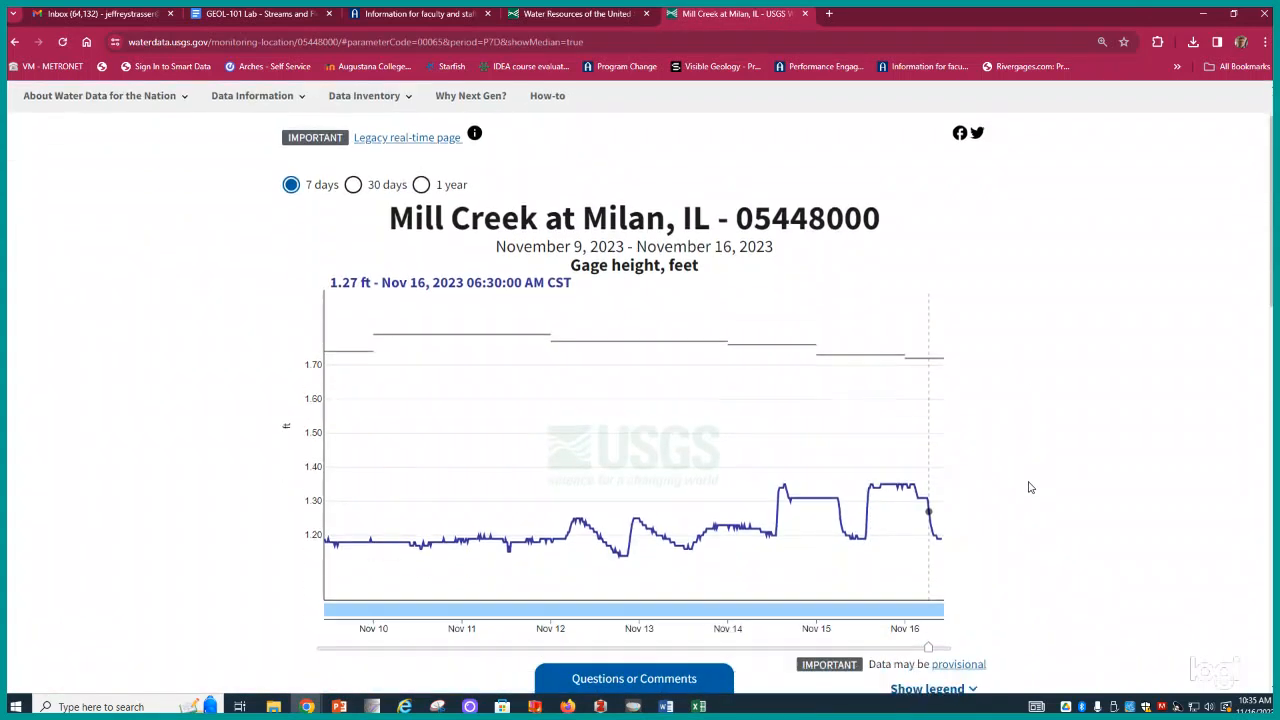
scroll(1025, 477, up, 1)
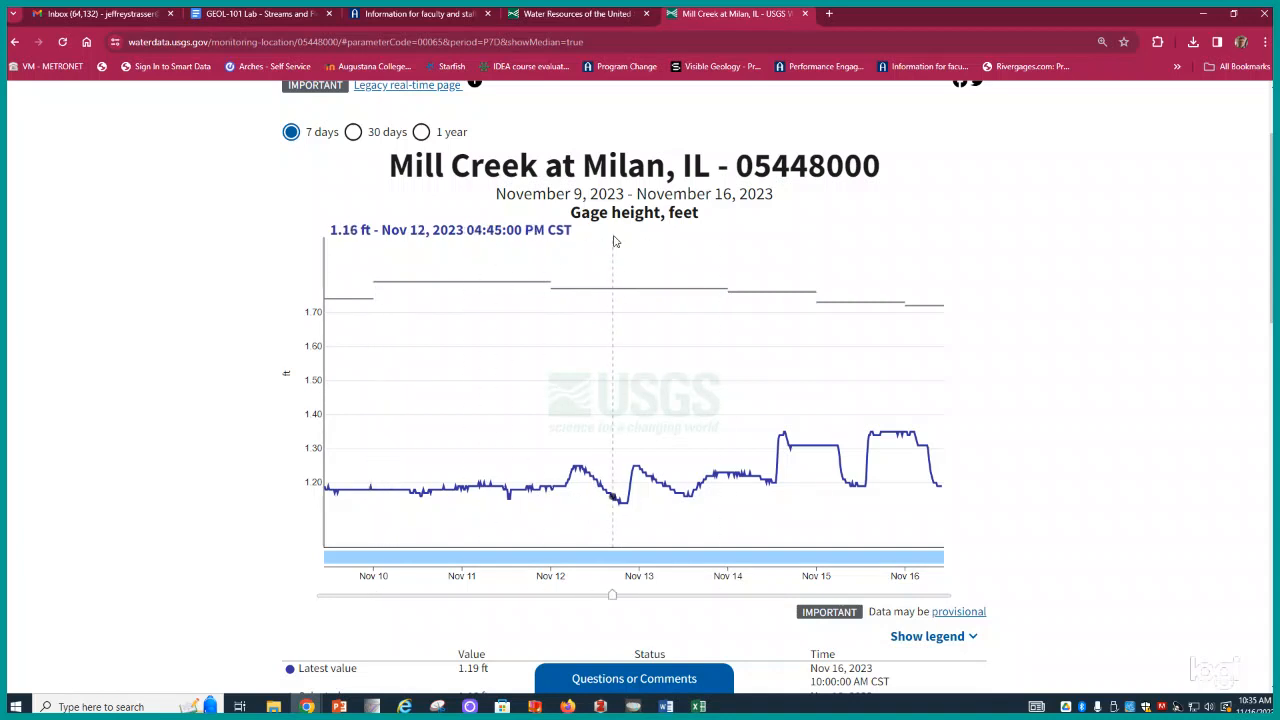
View the Mill Creek gage height graph for 30 days and for 1 year
click(353, 134)
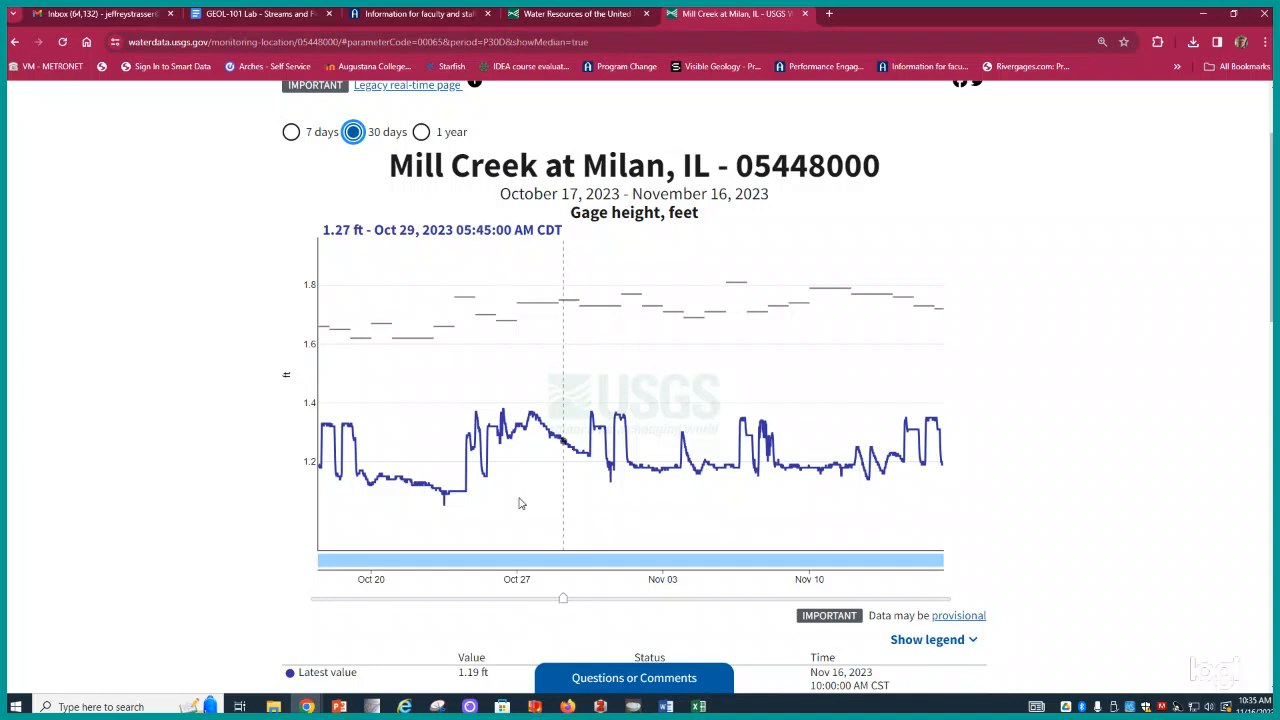
click(421, 133)
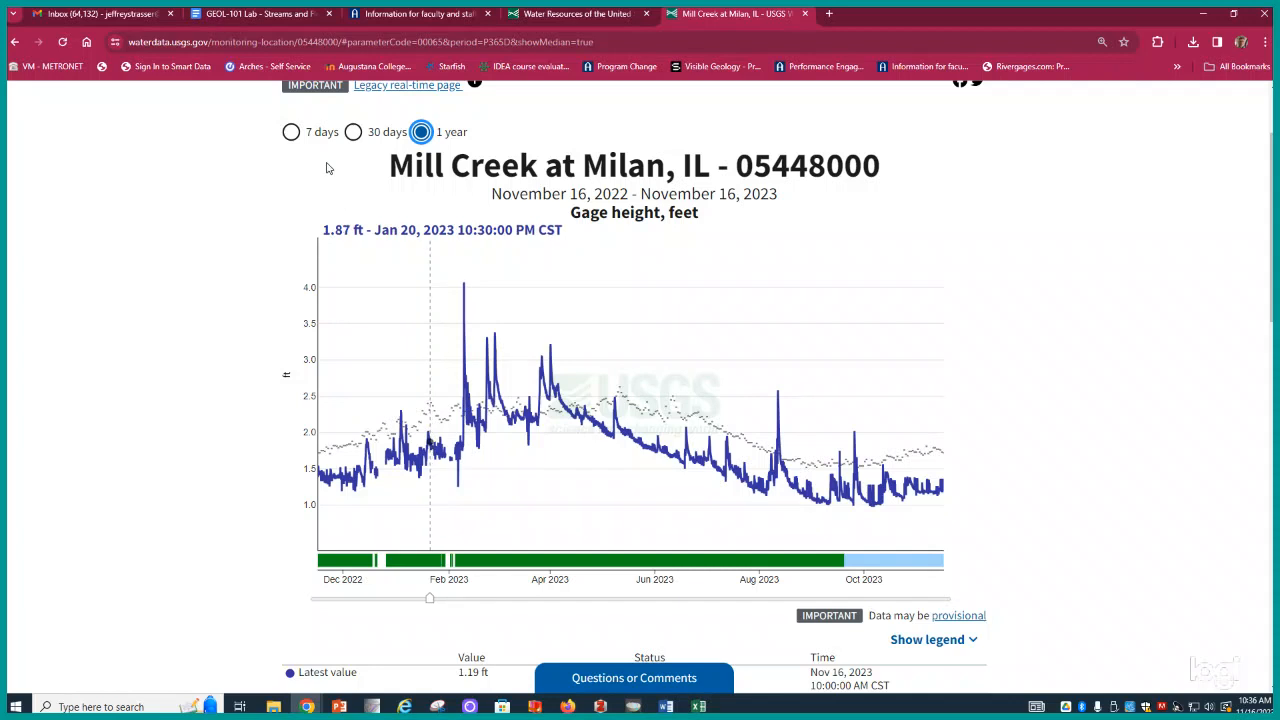
scroll(232, 249, up, 2)
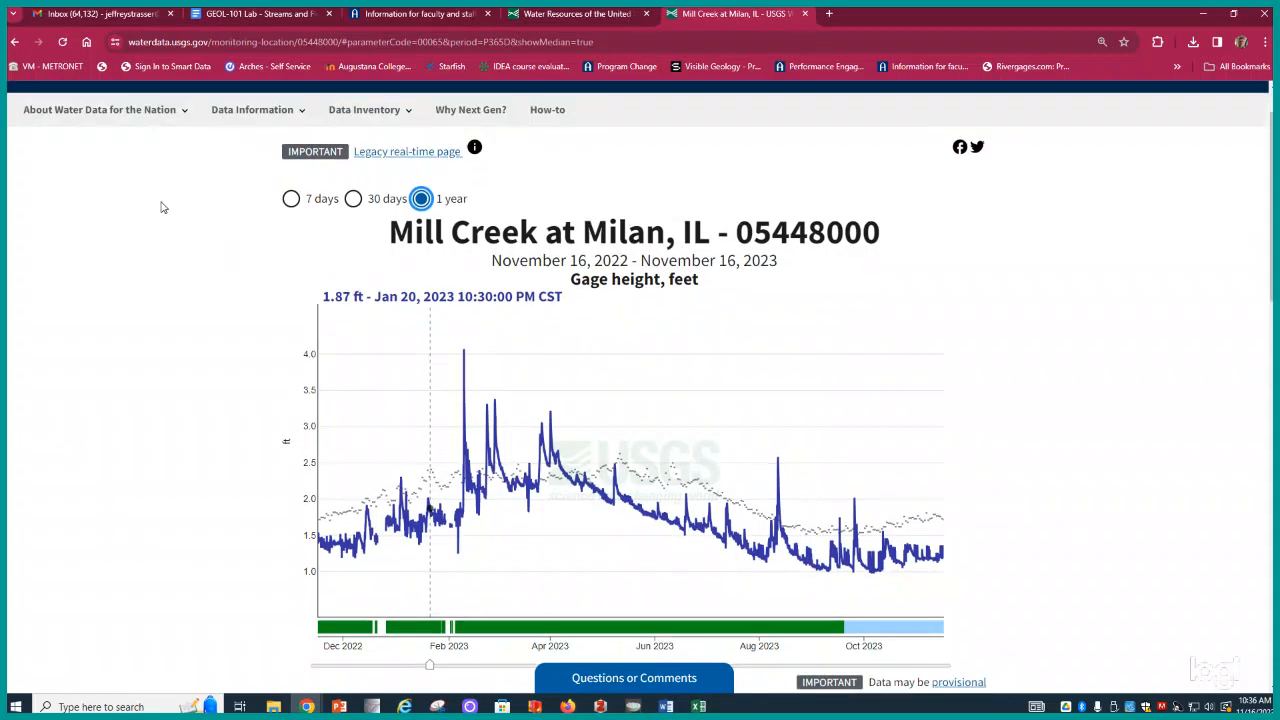
Return to the Mill Creek available-data list and open the peak streamflow data
click(14, 42)
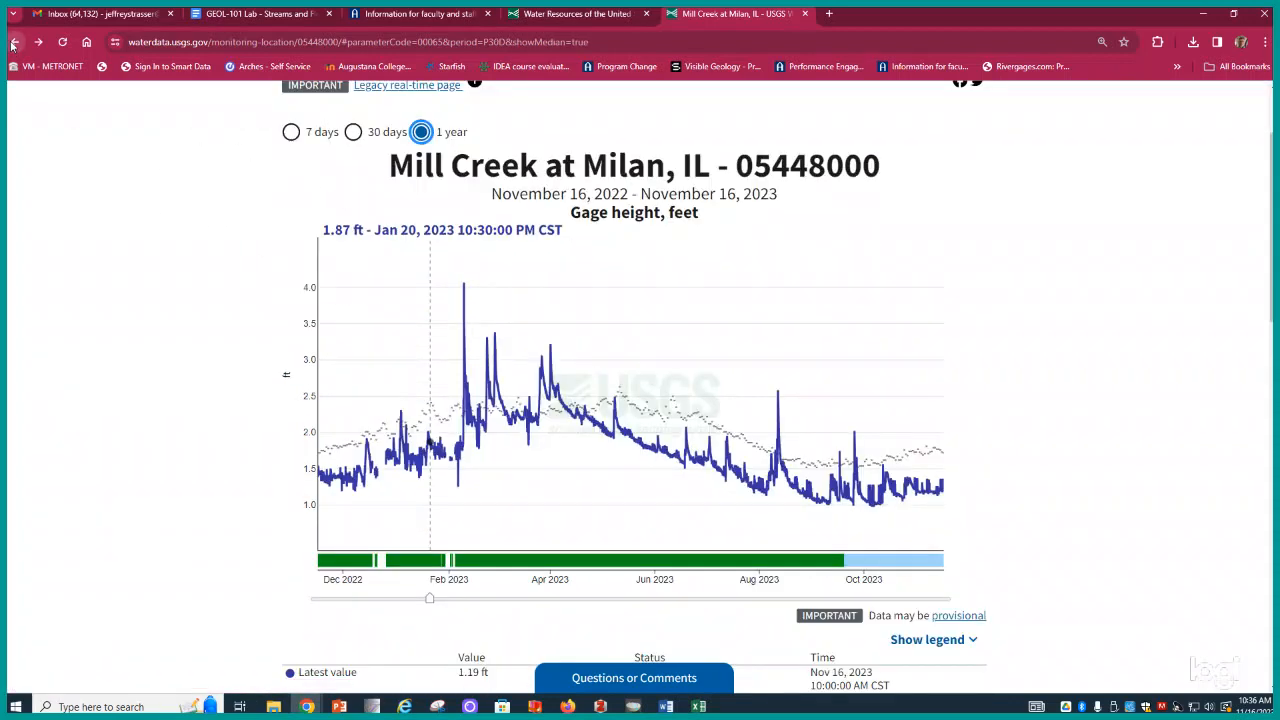
click(14, 42)
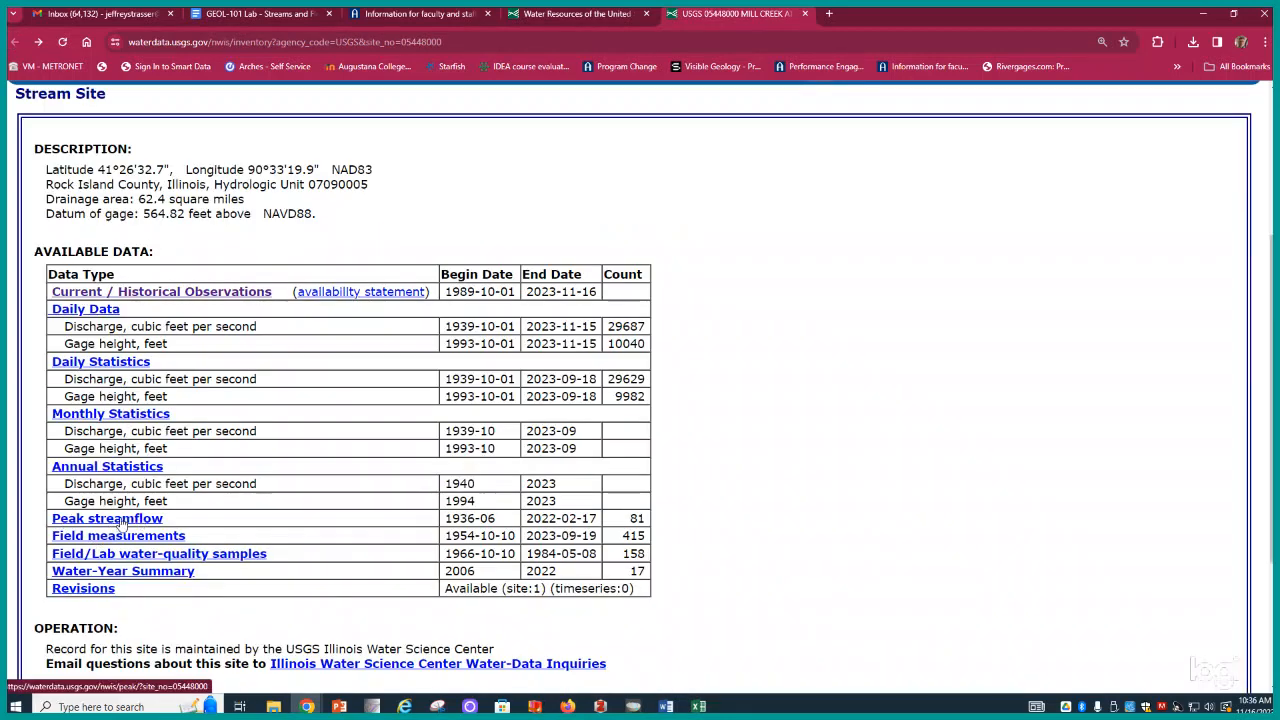
click(93, 520)
scroll(853, 477, down, 2)
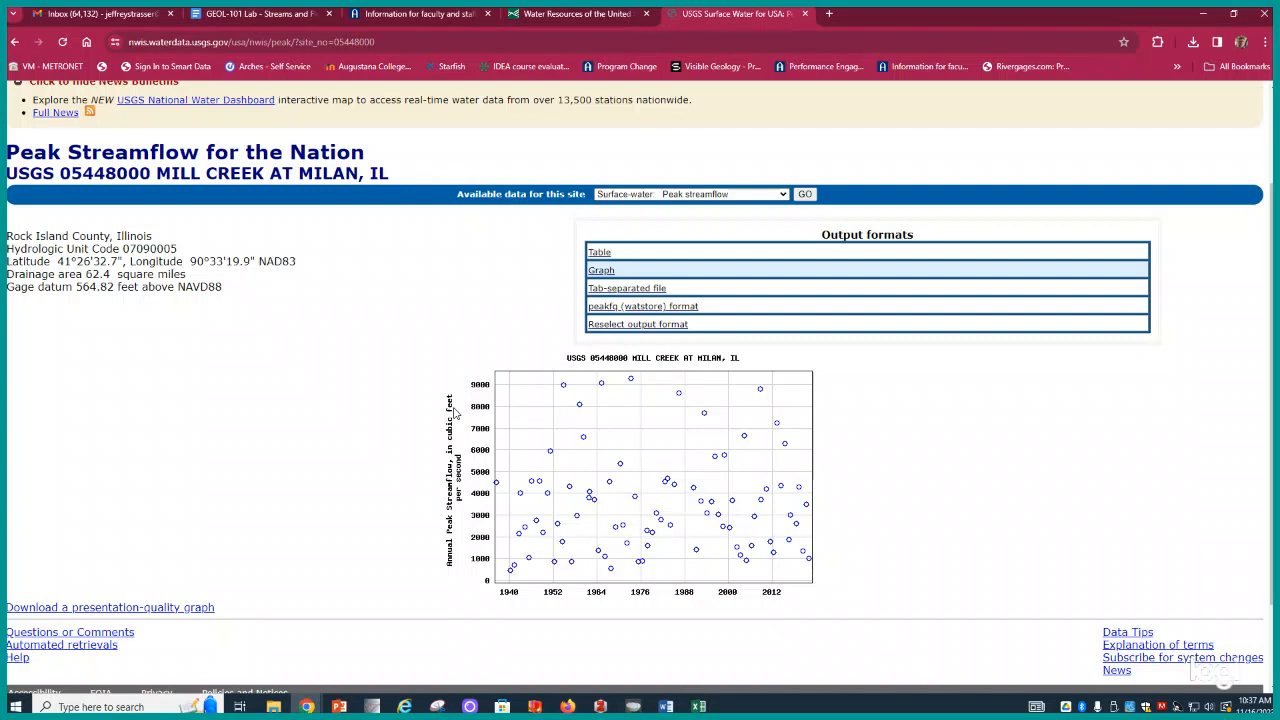
Output the peak streamflow data as a tab-separated file and examine its field descriptions and data rows
click(619, 290)
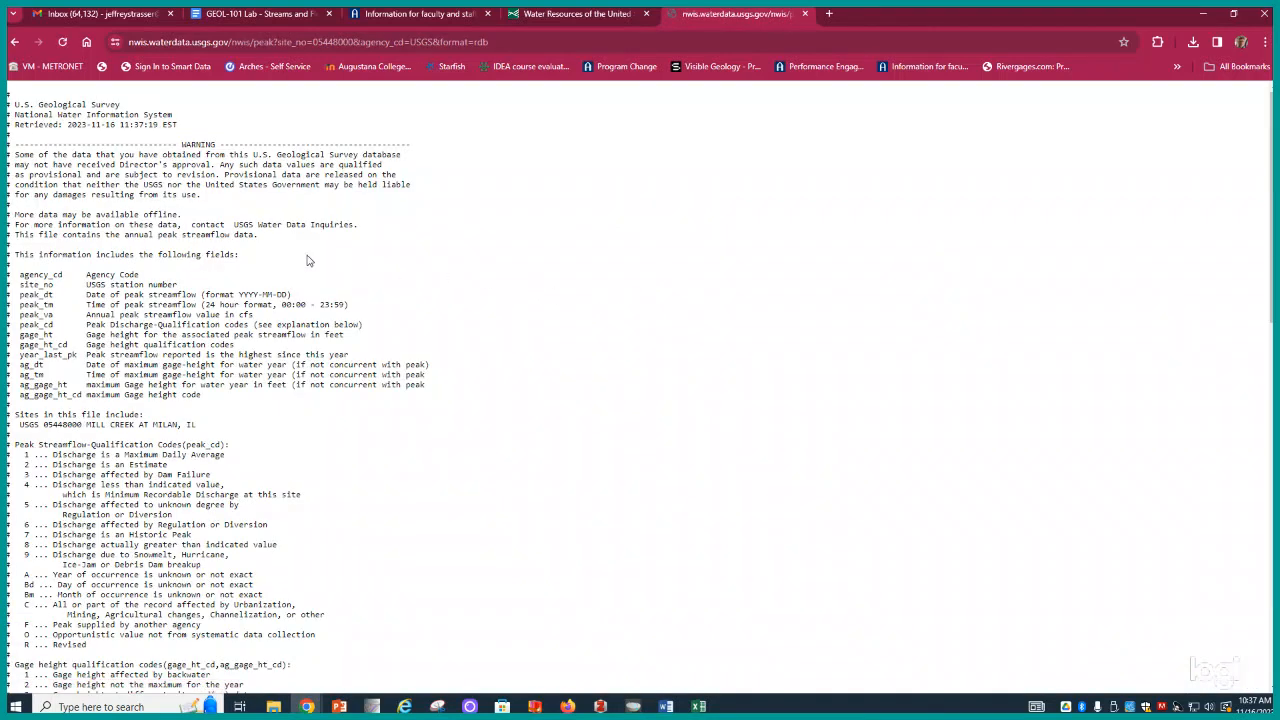
scroll(310, 304, down, 3)
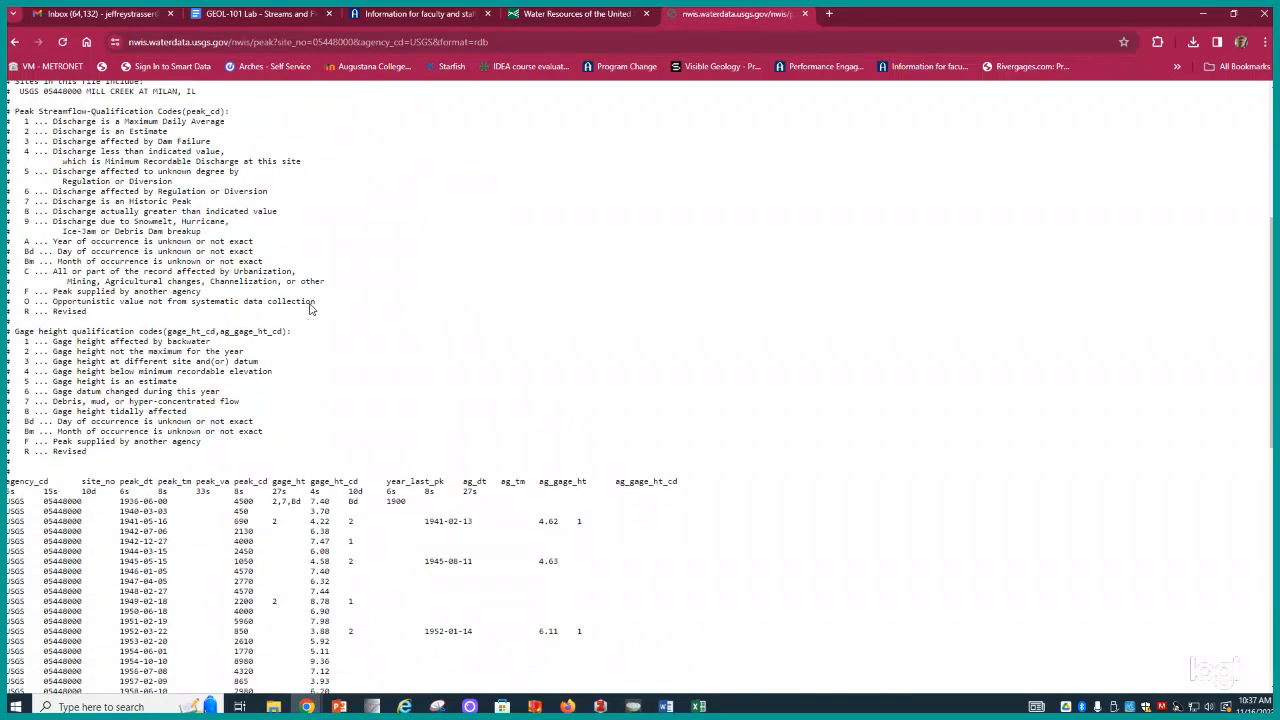
scroll(313, 301, up, 3)
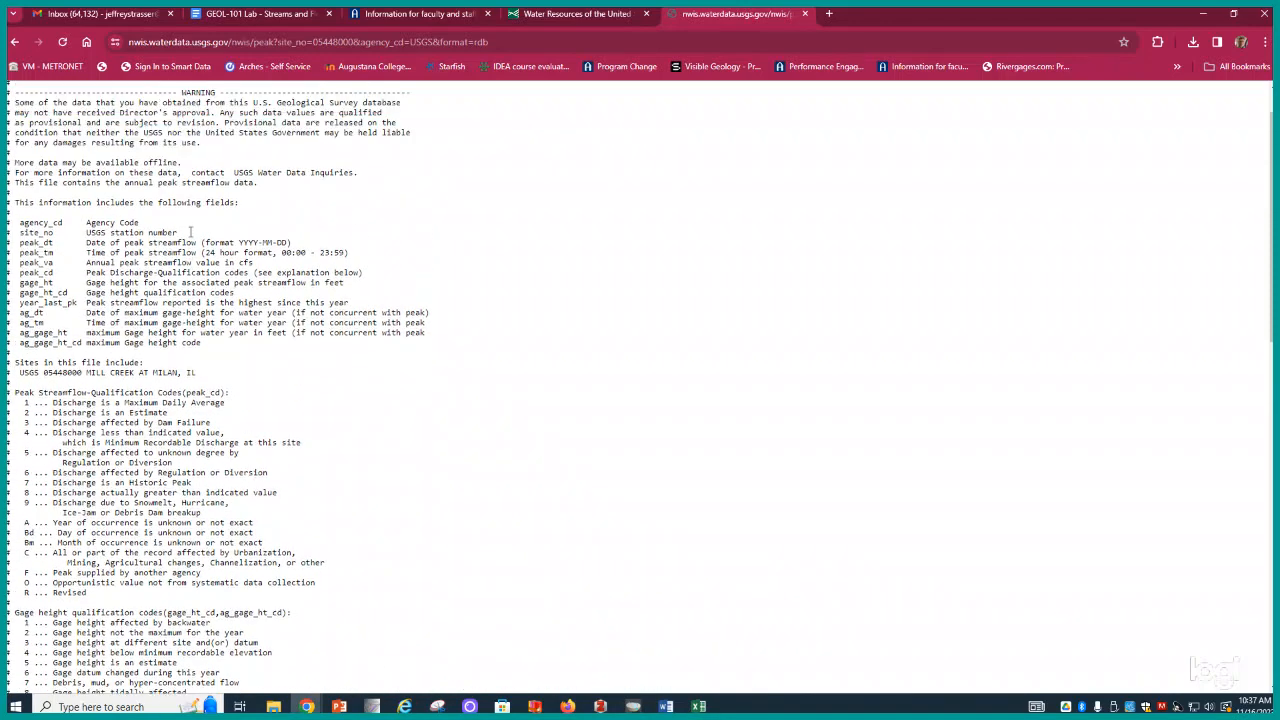
scroll(145, 255, down, 5)
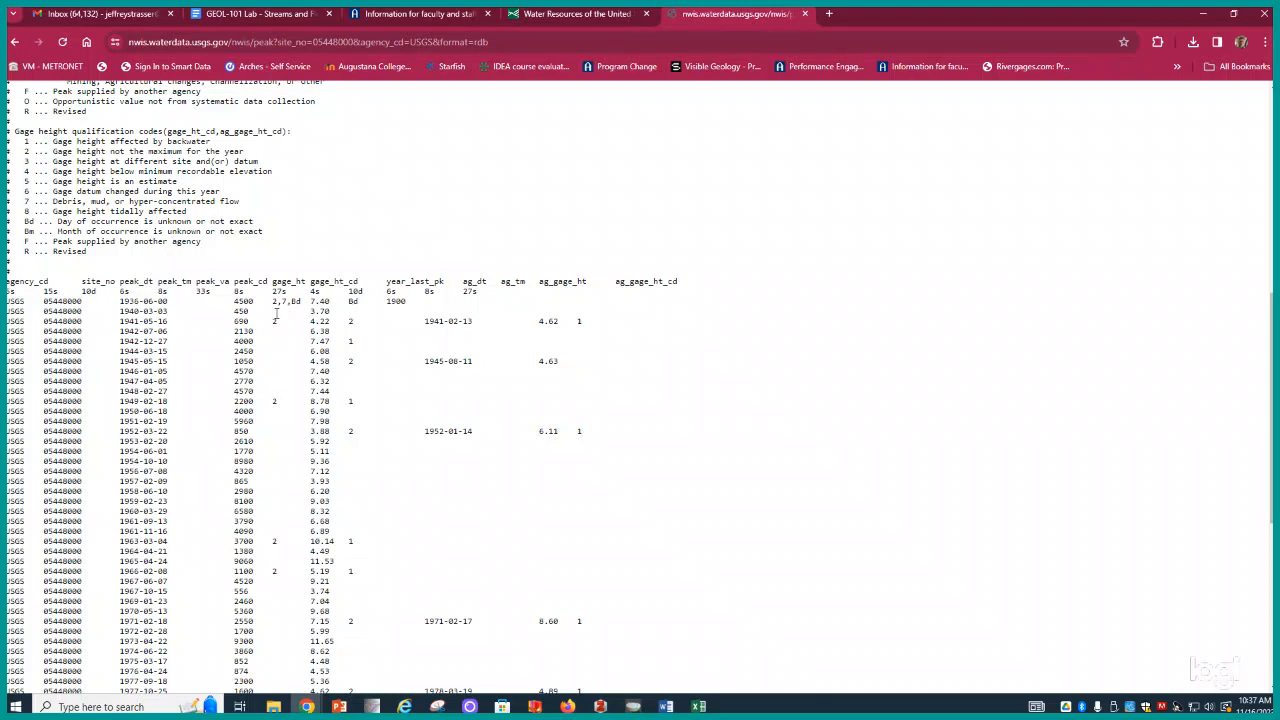
Save the peak streamflow data page as a text document named MillCreek2023Peak in the Downloads folder
scroll(474, 262, up, 5)
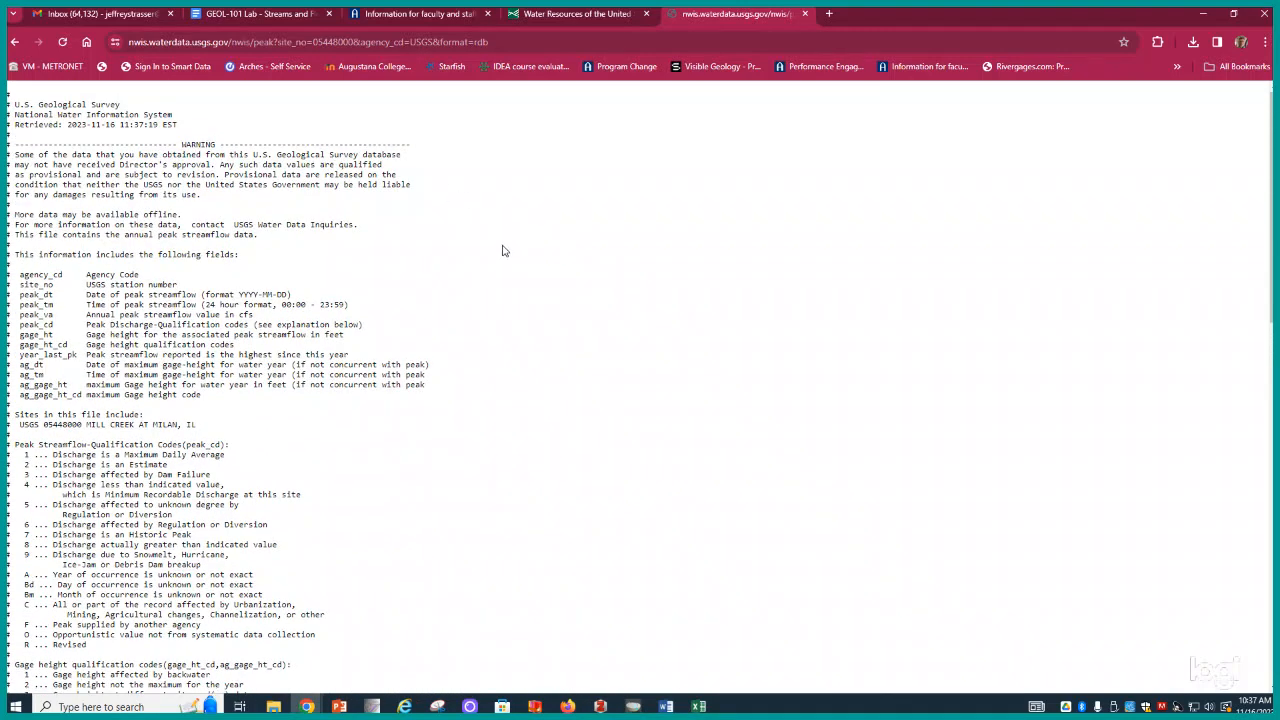
right_click(503, 250)
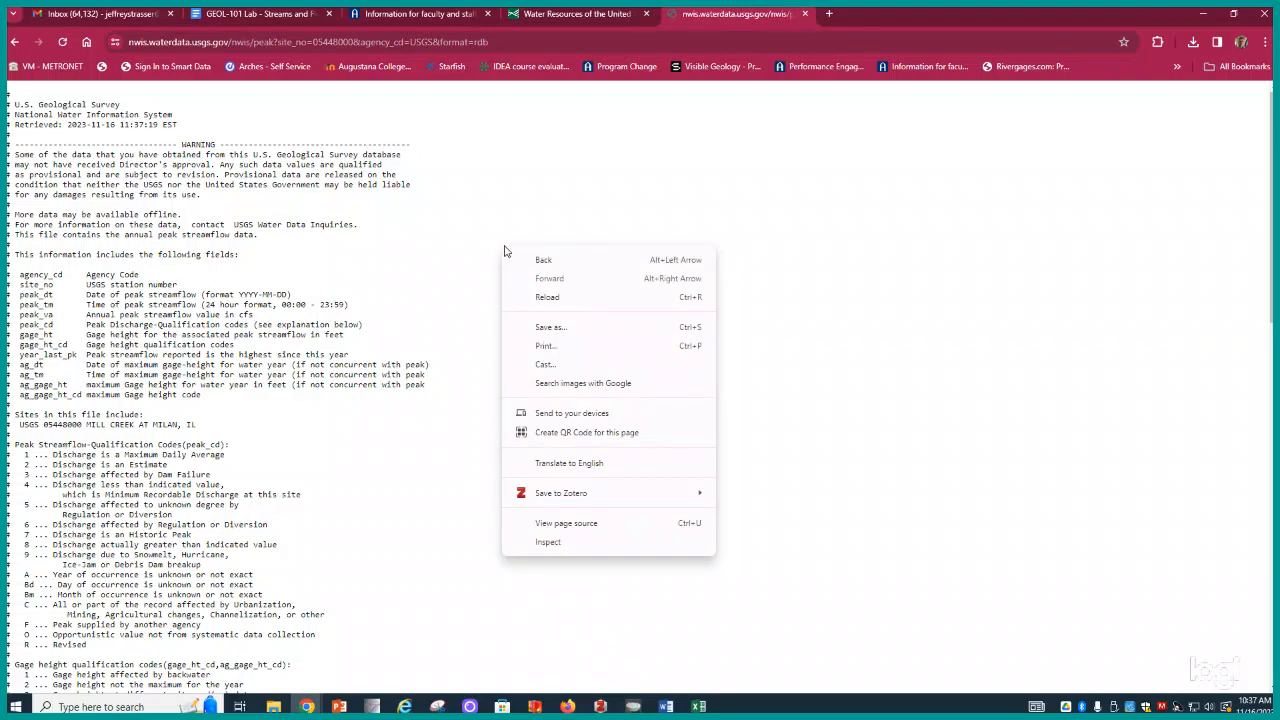
click(560, 328)
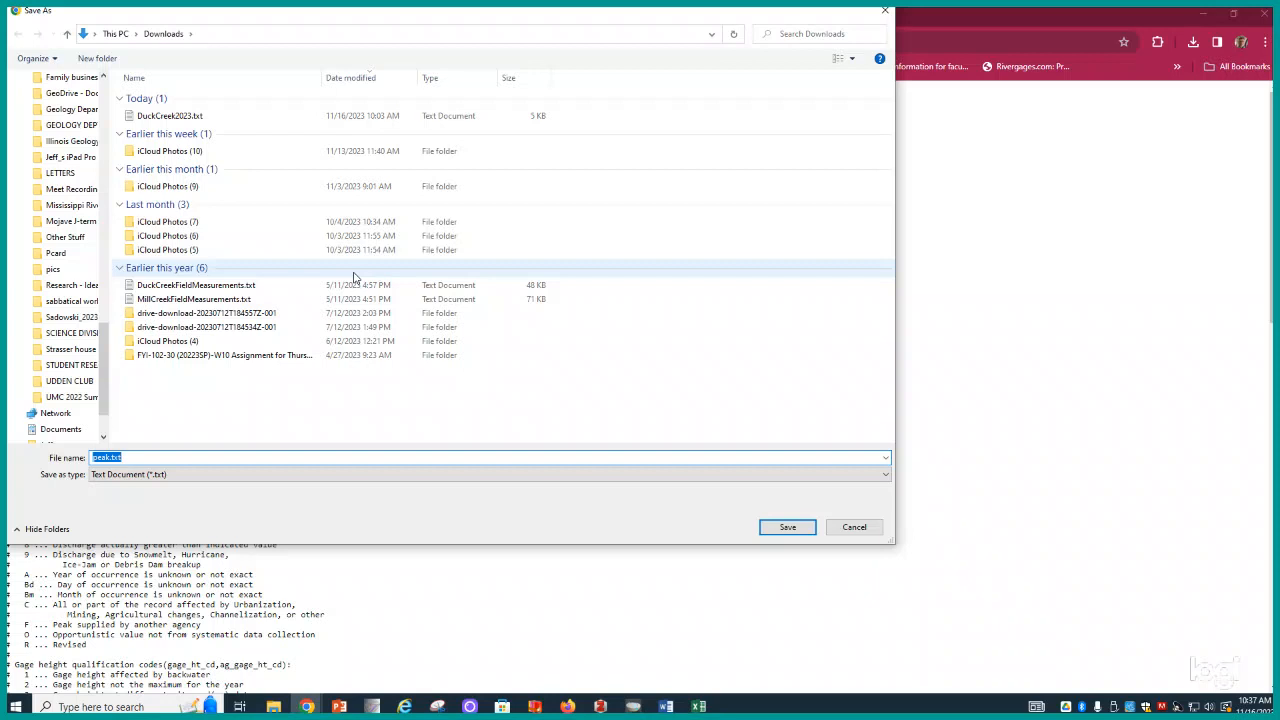
text(M)
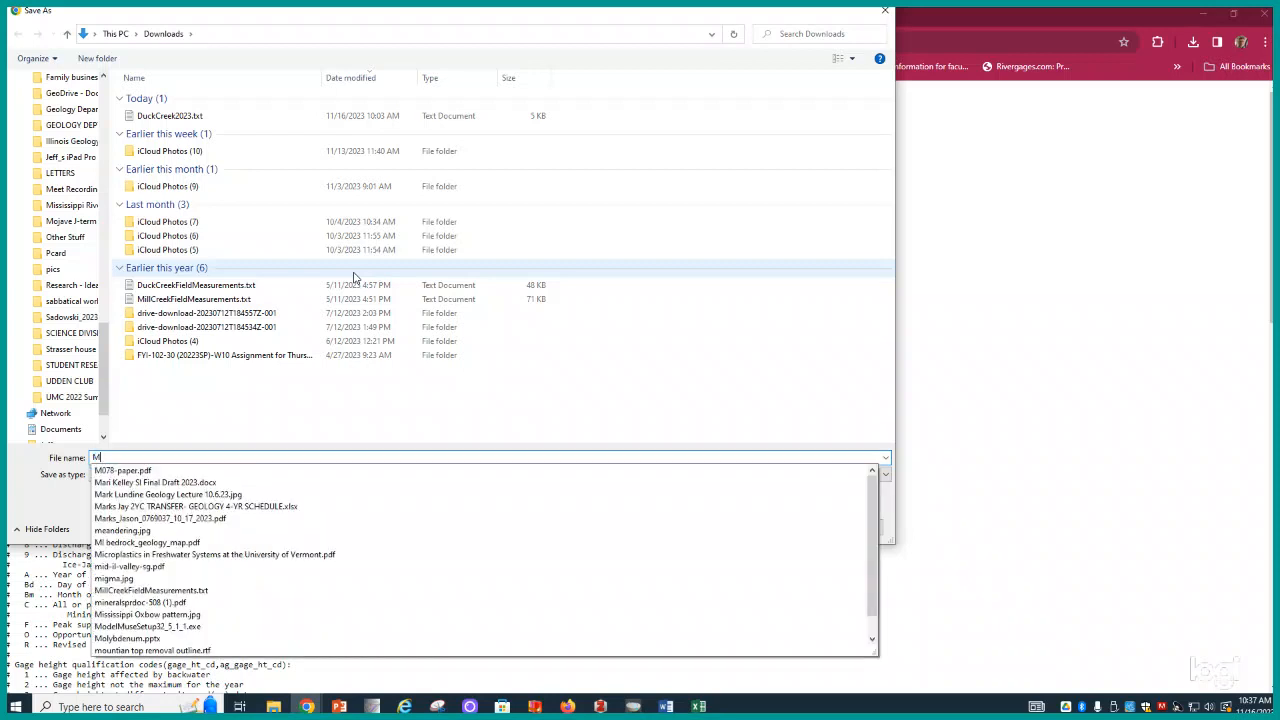
text(illCreek)
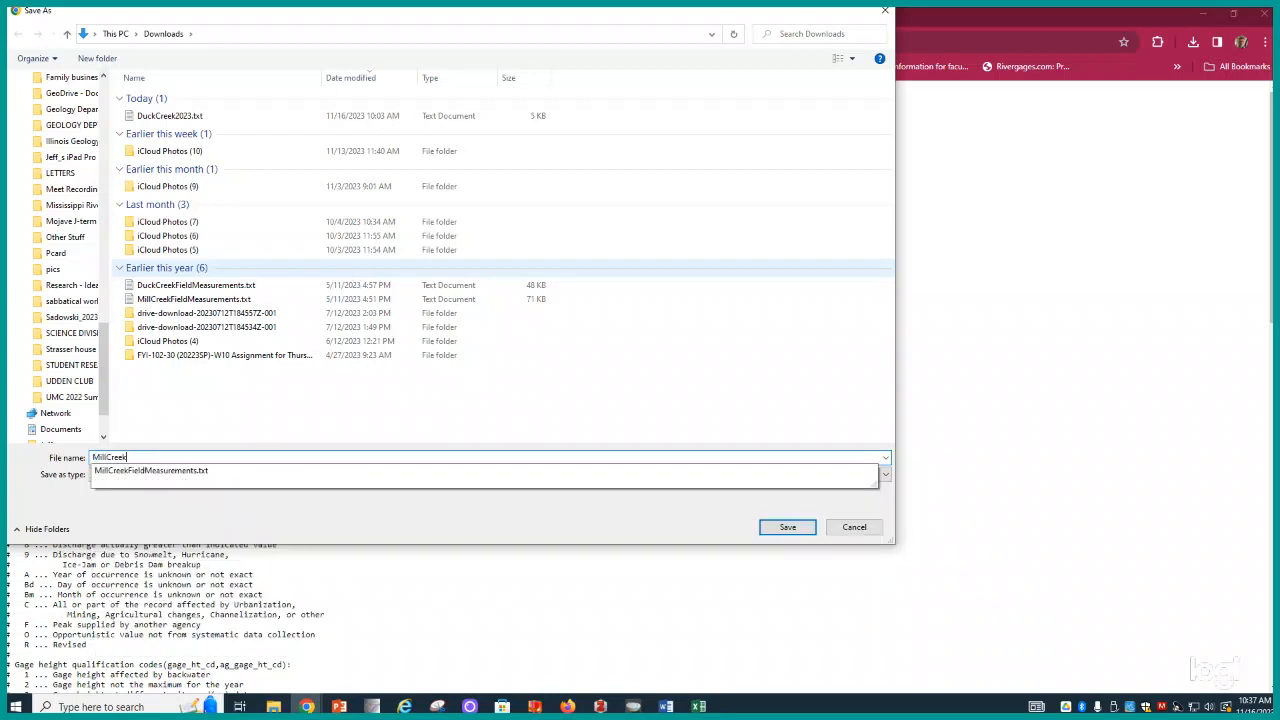
text(2023Peak)
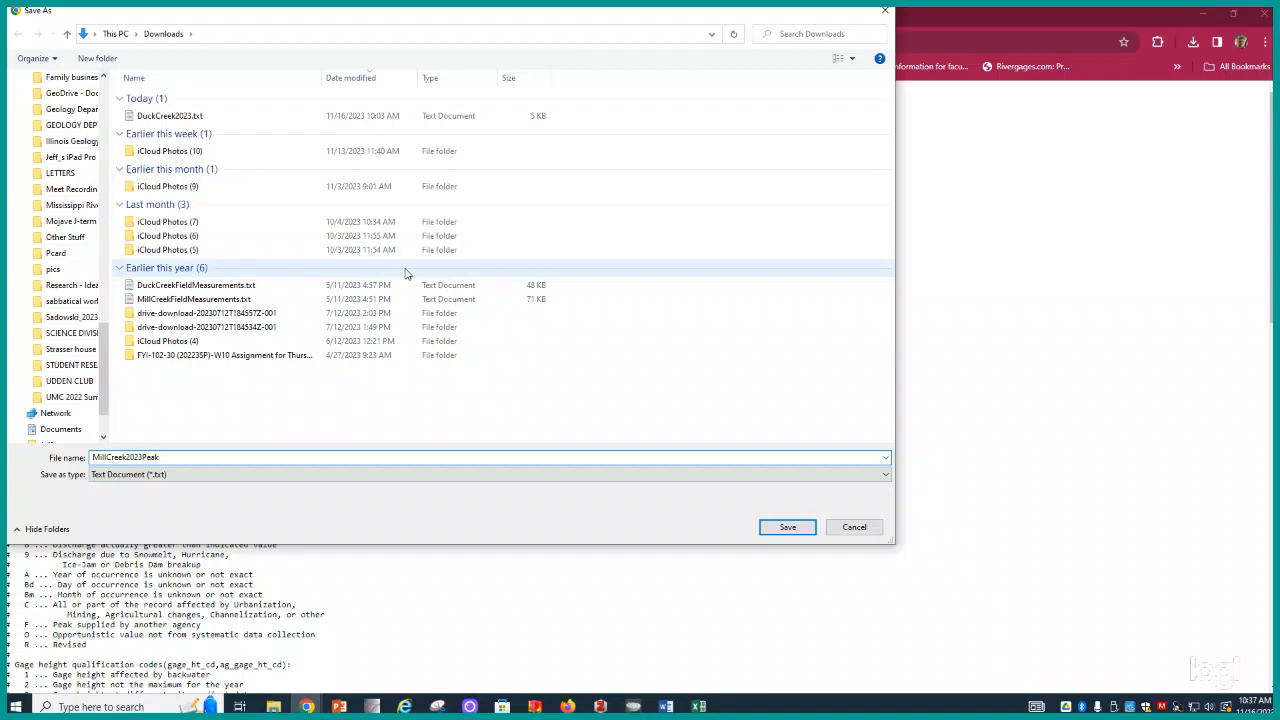
click(789, 530)
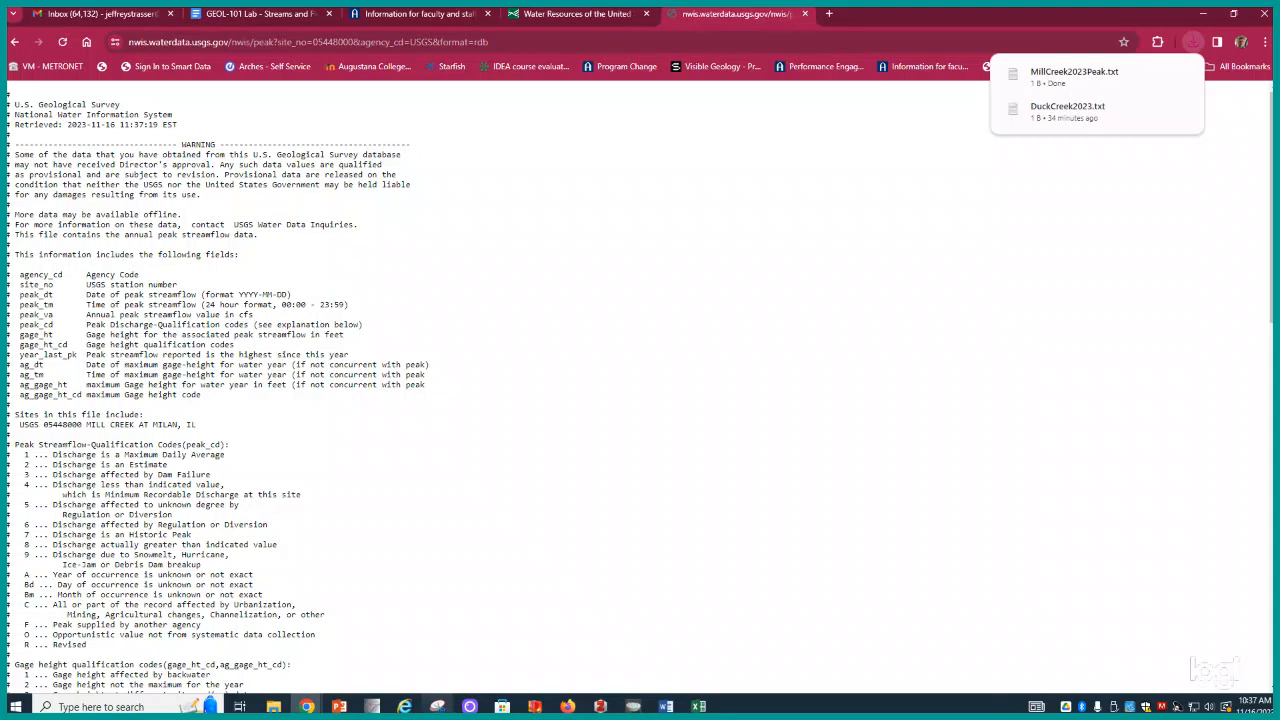
Switch to the blank Excel workbook and open MillCreek2023Peak.txt from Downloads, with the file type filter set to Text Files
click(699, 707)
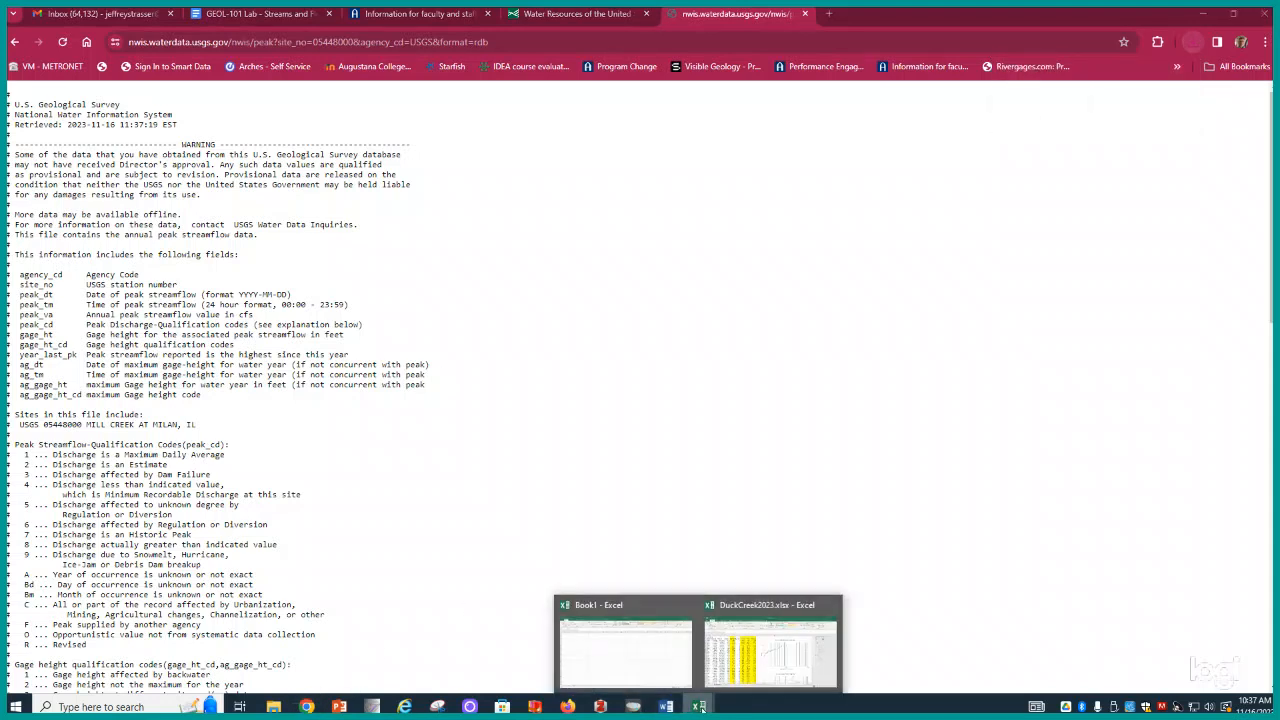
click(660, 662)
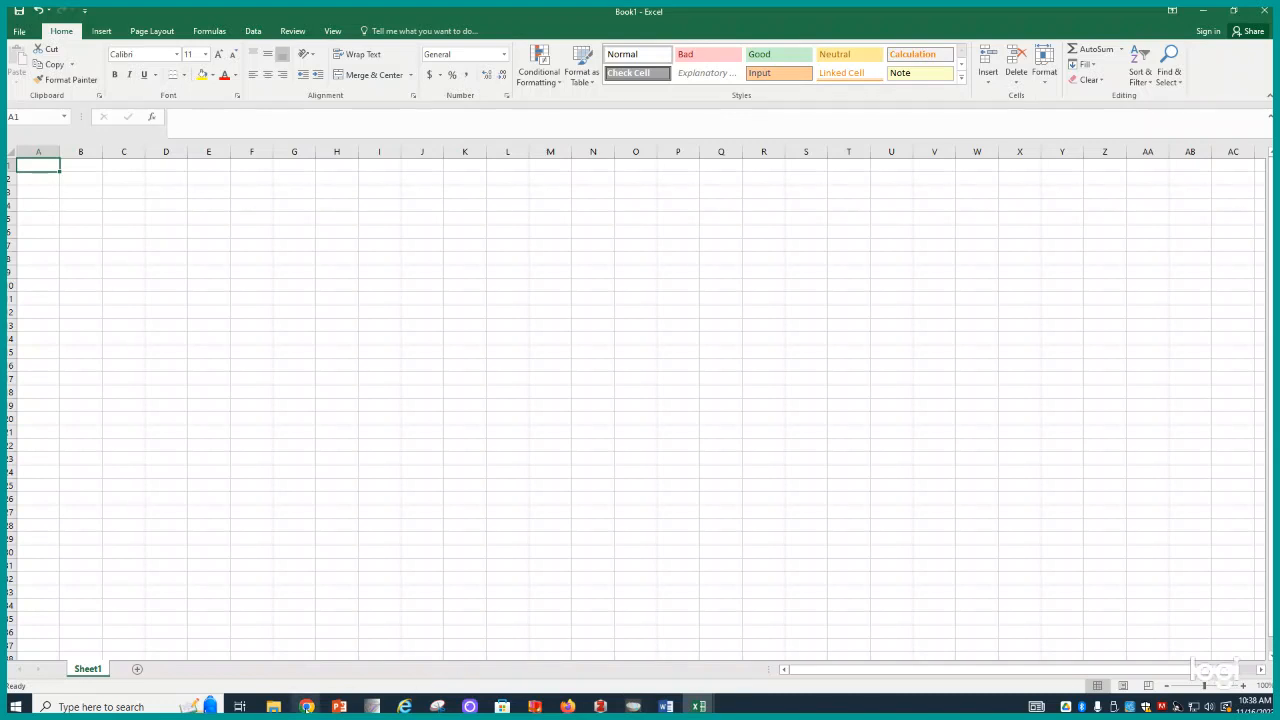
click(17, 33)
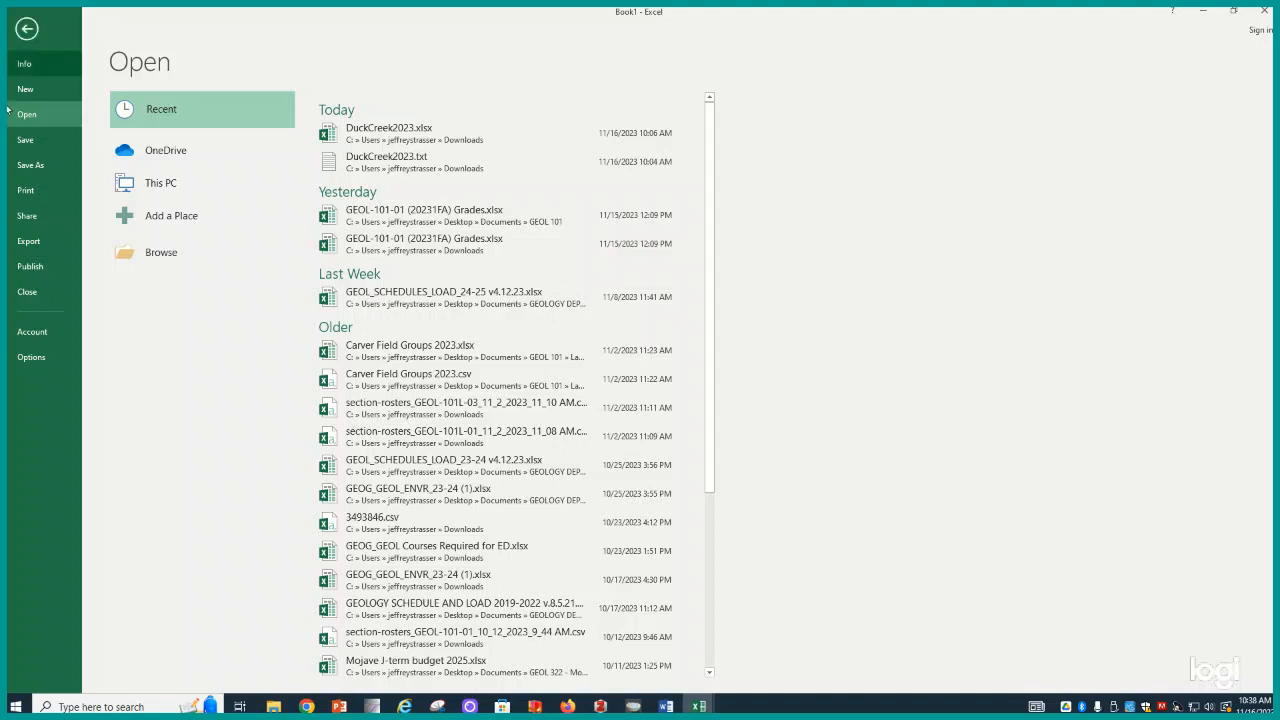
click(158, 262)
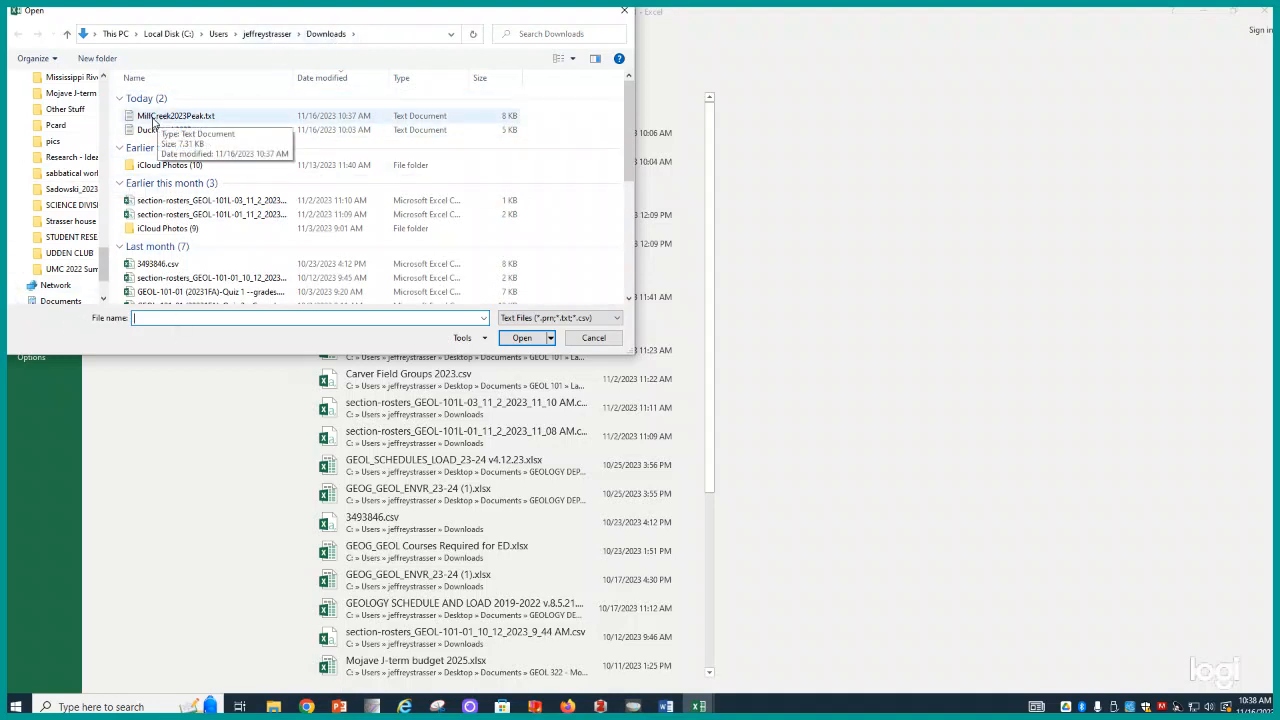
click(527, 318)
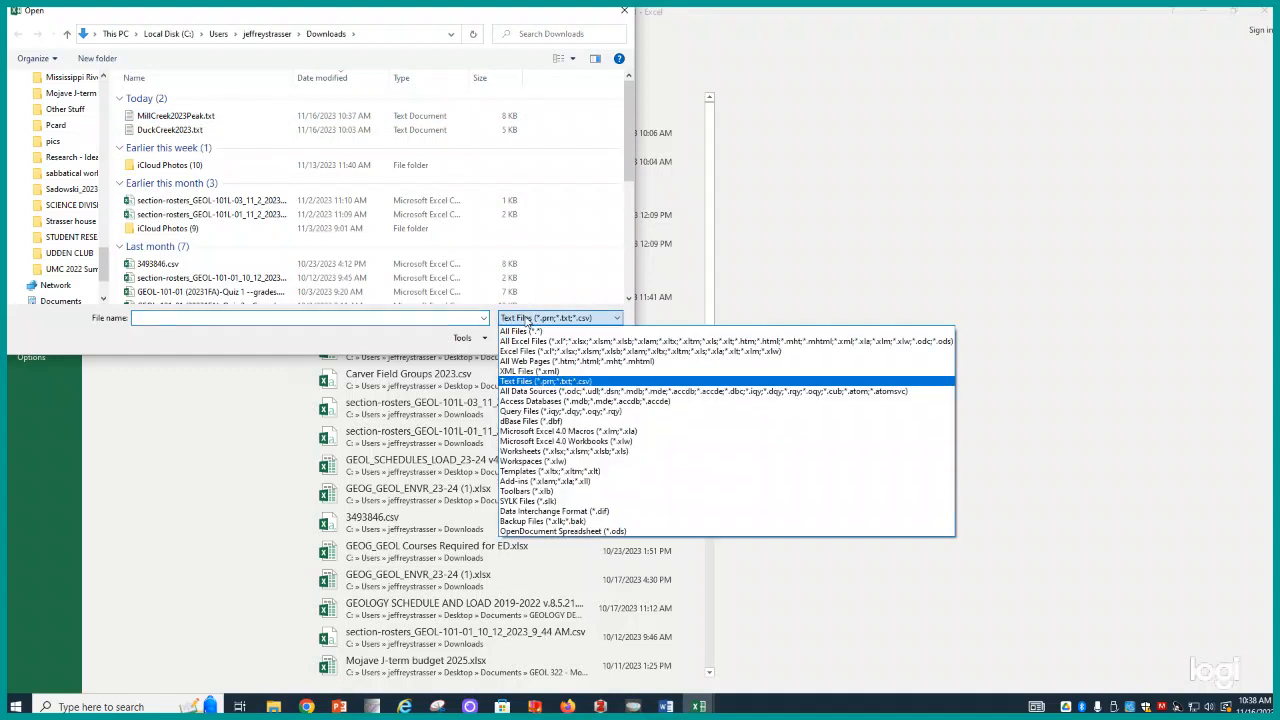
click(517, 331)
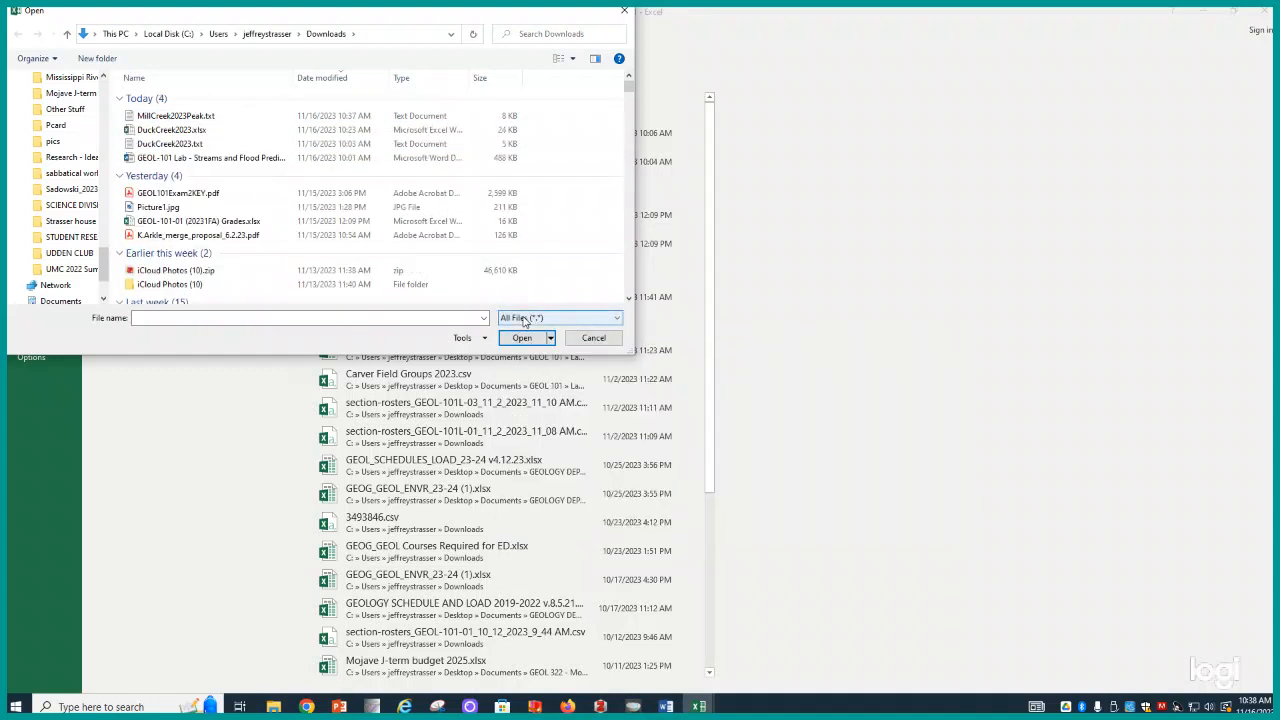
click(524, 320)
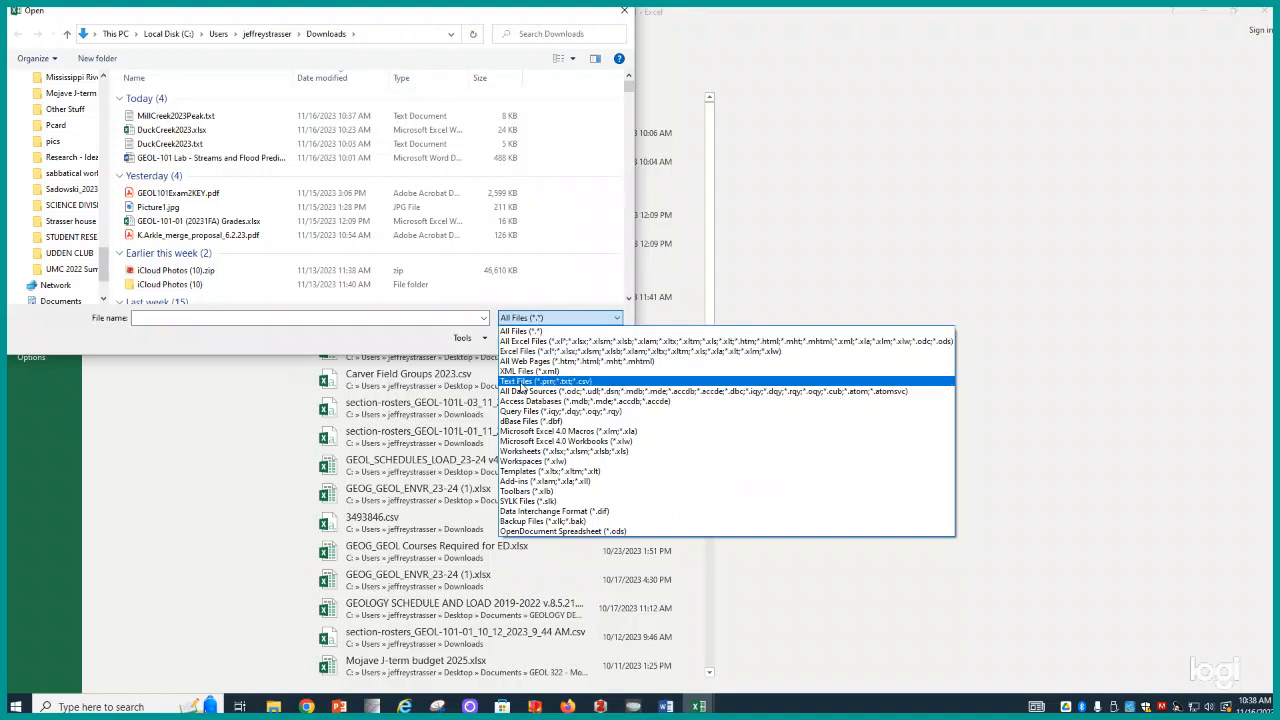
click(521, 386)
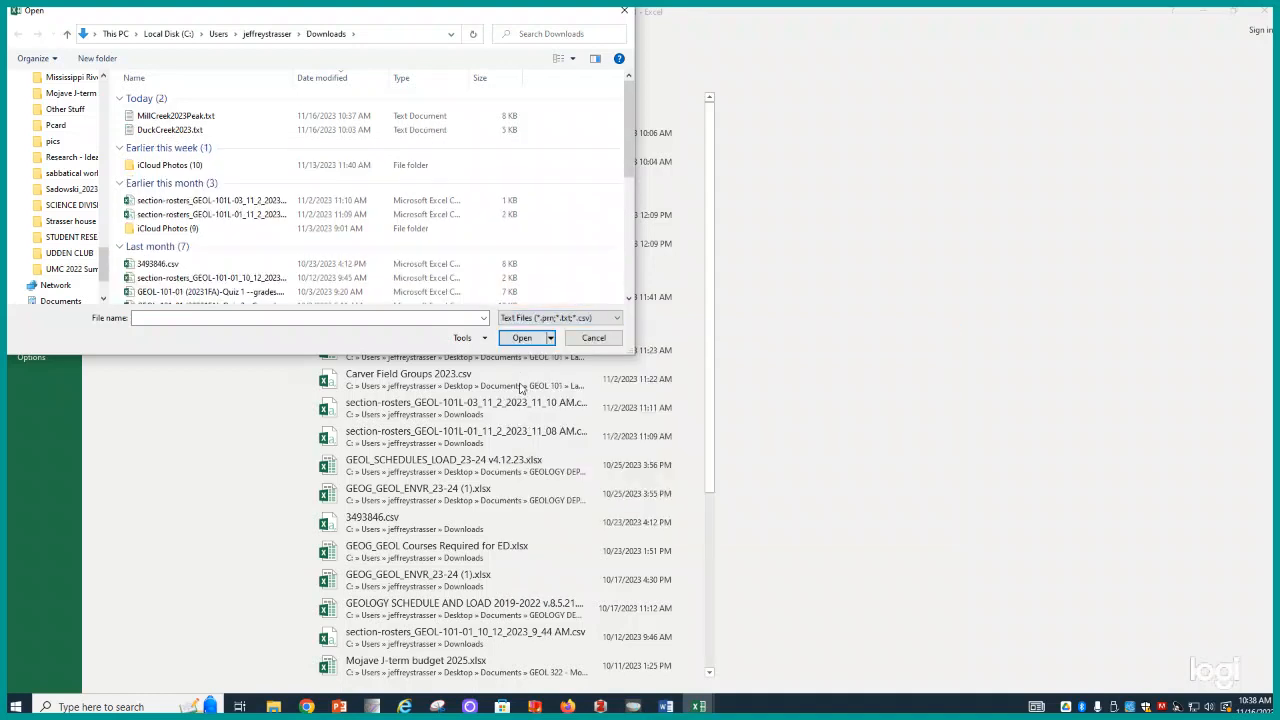
click(174, 118)
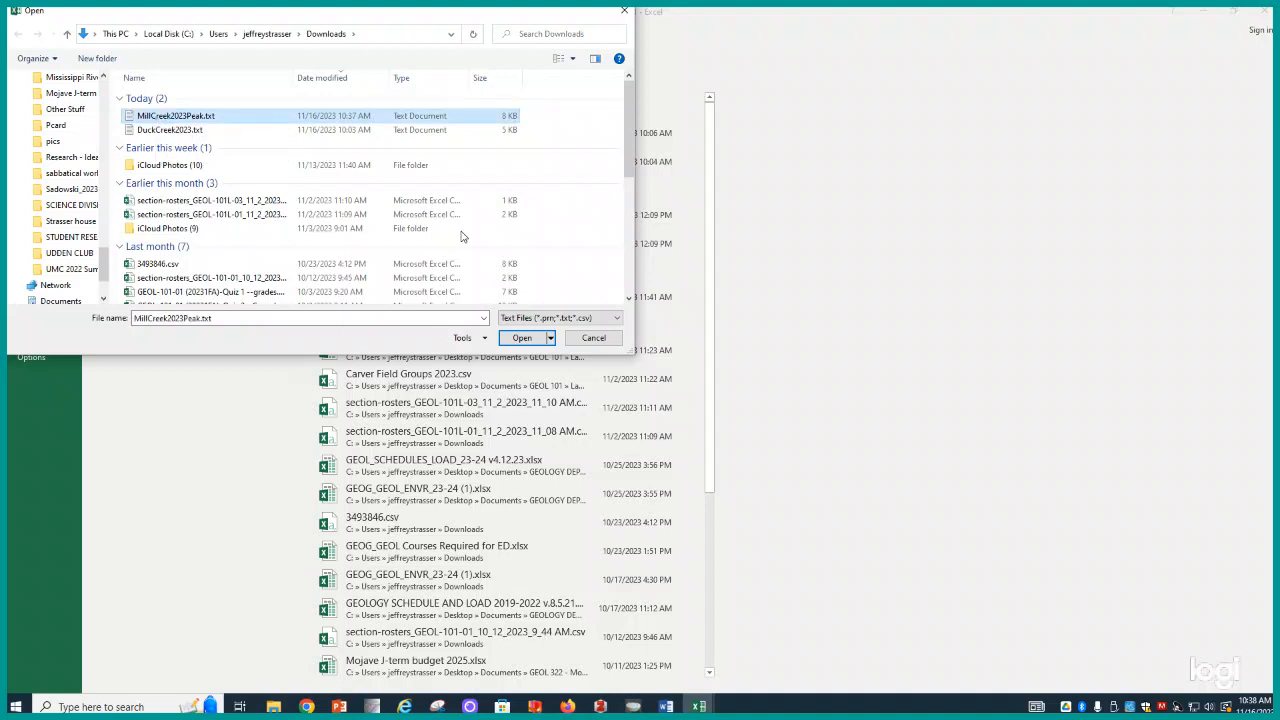
click(520, 338)
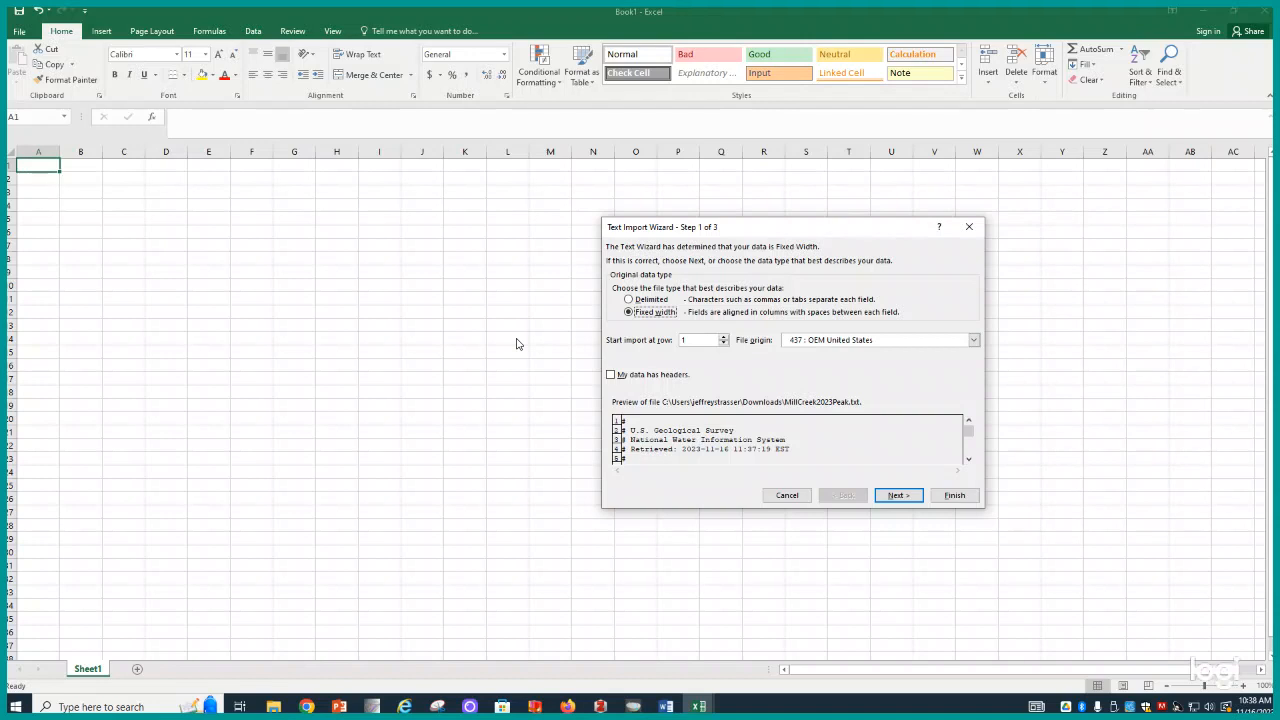
Import the text file as delimited data with Tab as the delimiter, keeping the default column formats
drag(786, 231, 293, 231)
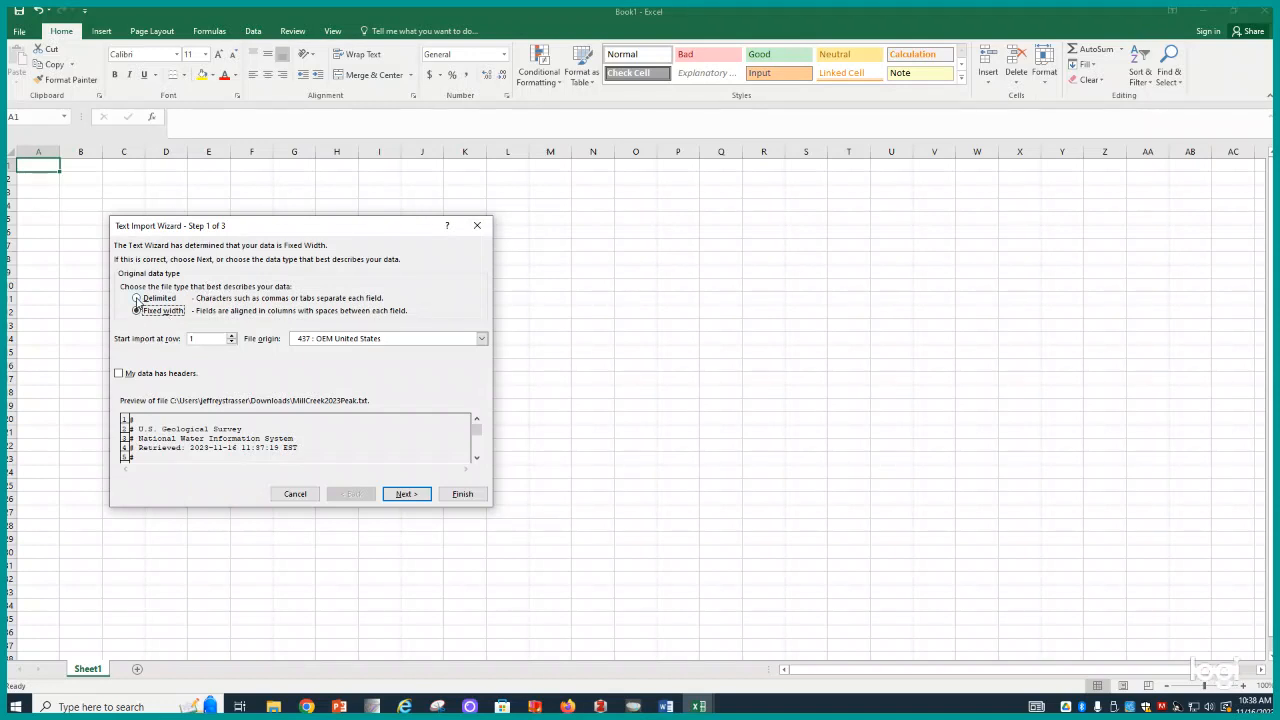
click(137, 298)
click(405, 494)
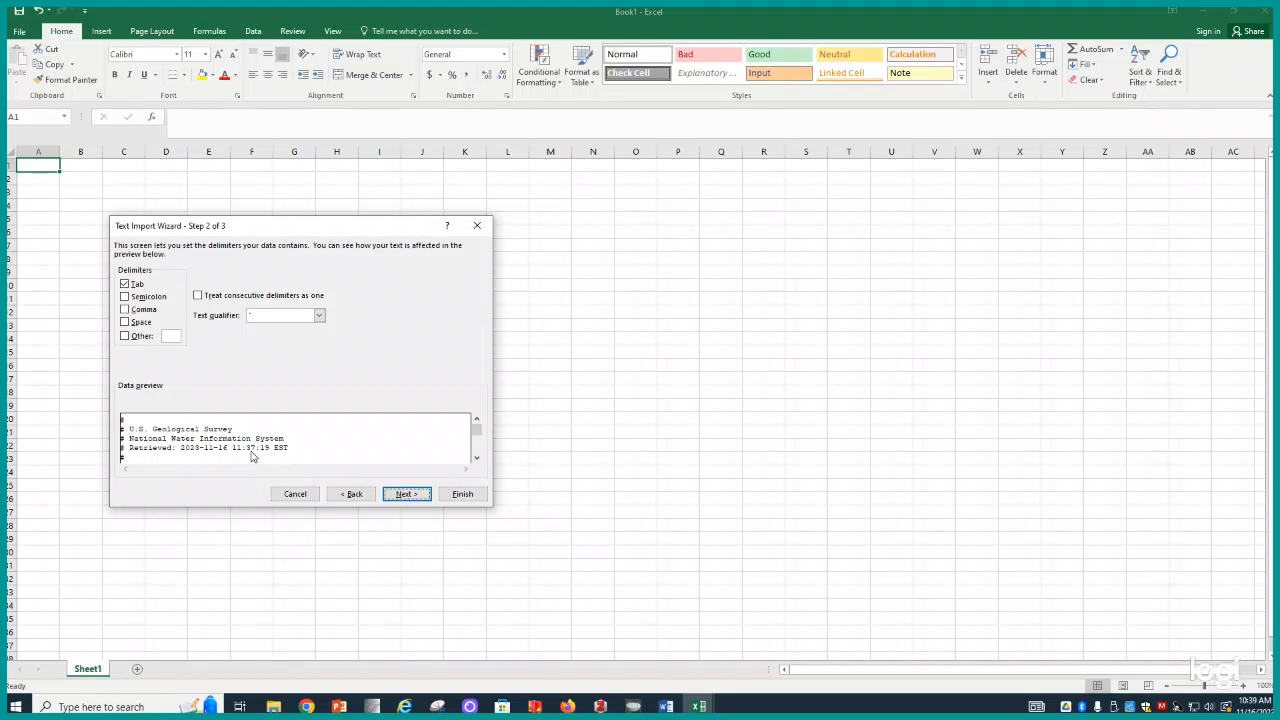
click(406, 494)
click(463, 494)
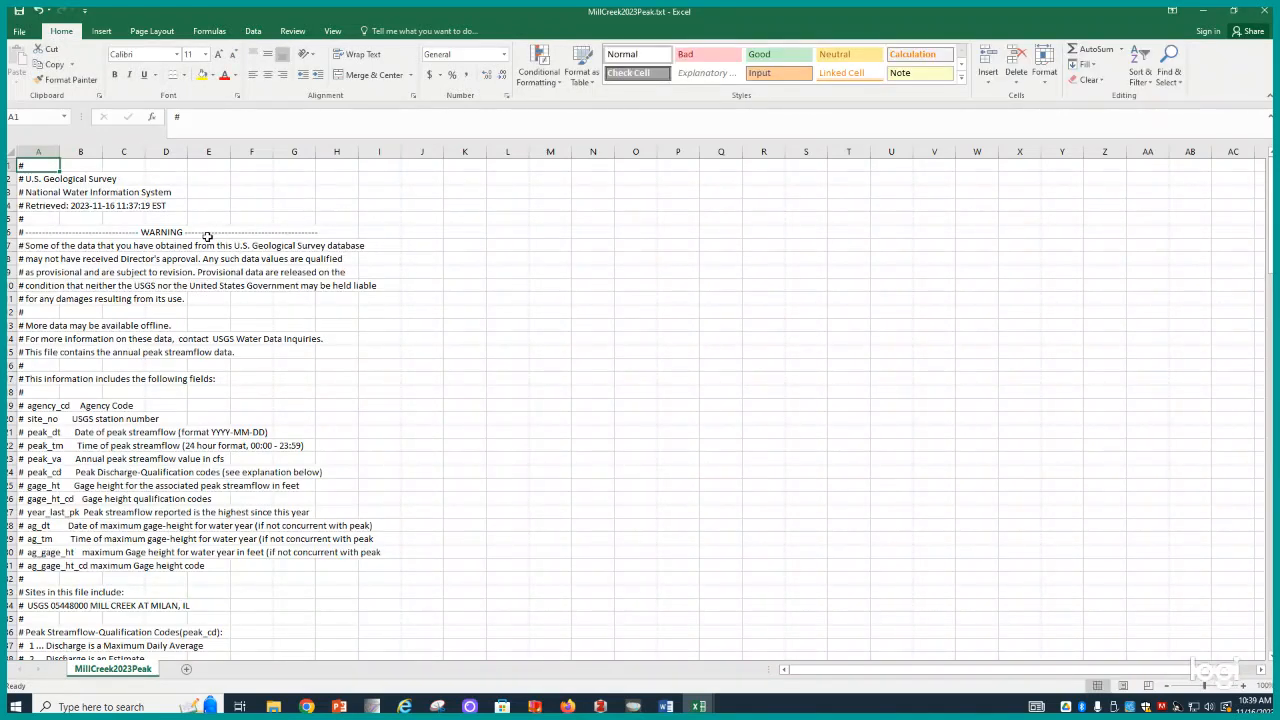
Look over the imported data and save it in Downloads as an Excel Workbook named MillCreek2023Peak.xlsx
scroll(209, 237, down, 1)
scroll(374, 237, down, 15)
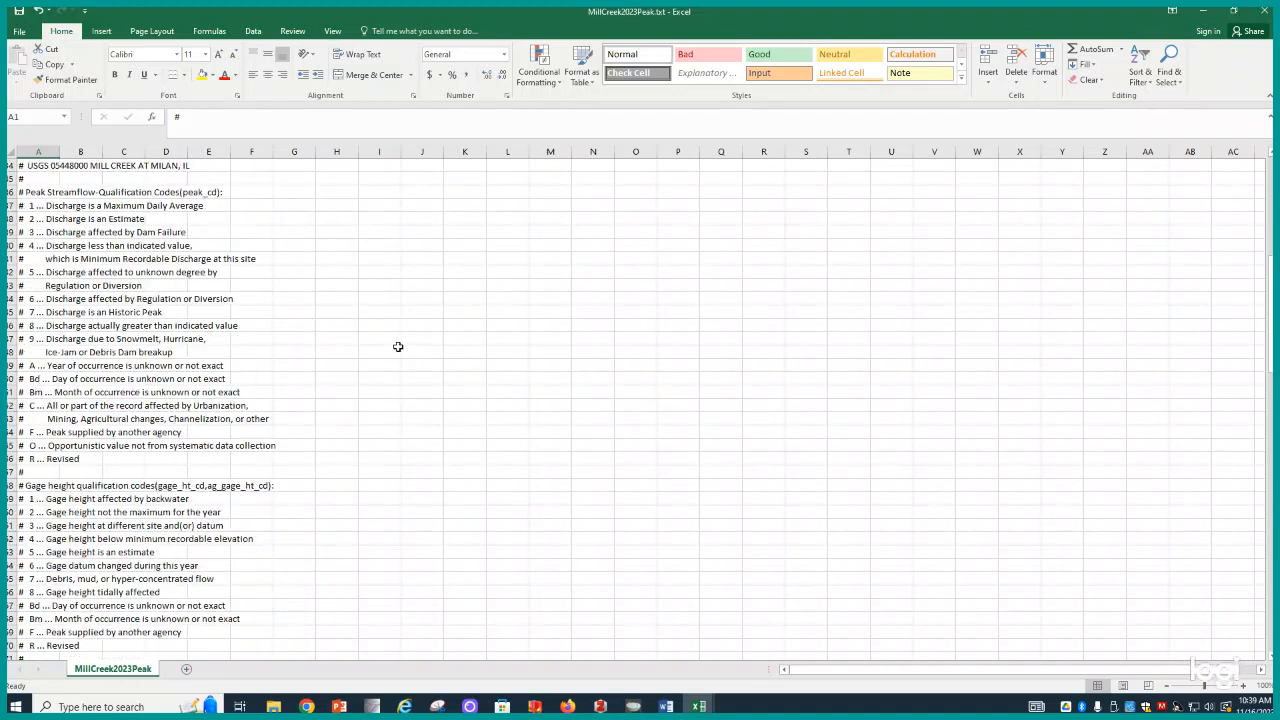
scroll(398, 347, down, 6)
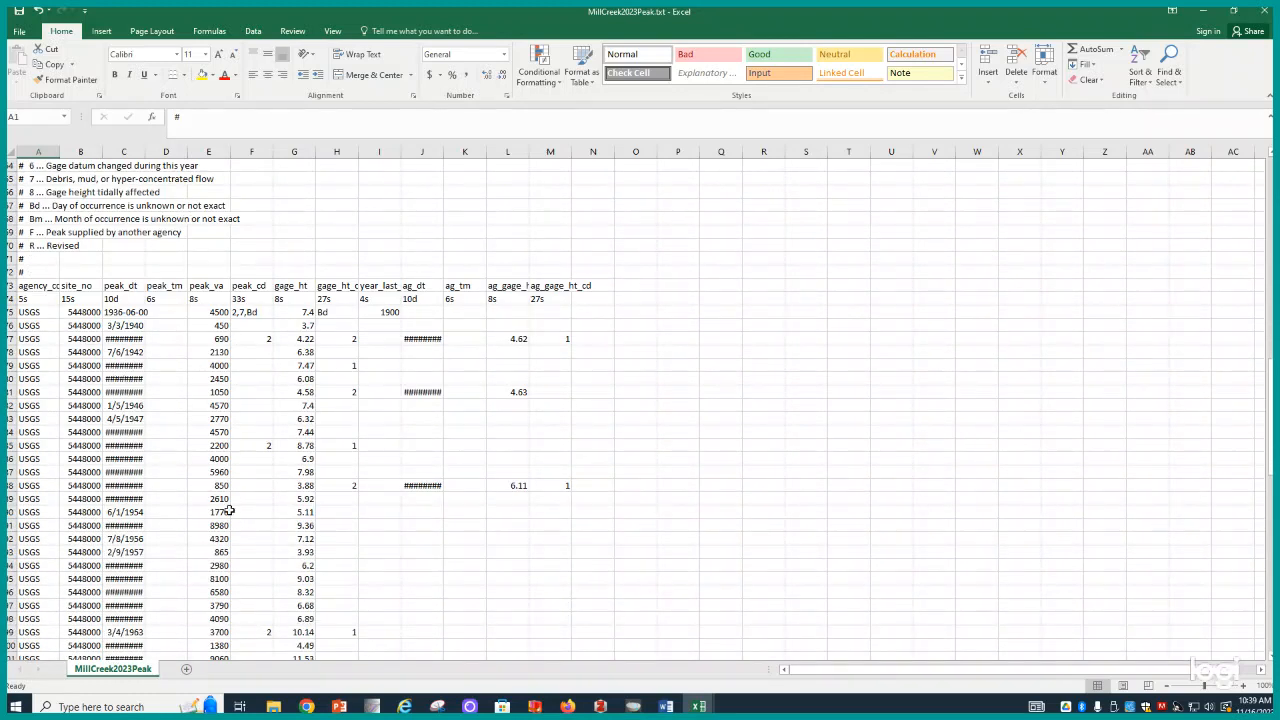
scroll(625, 545, up, 19)
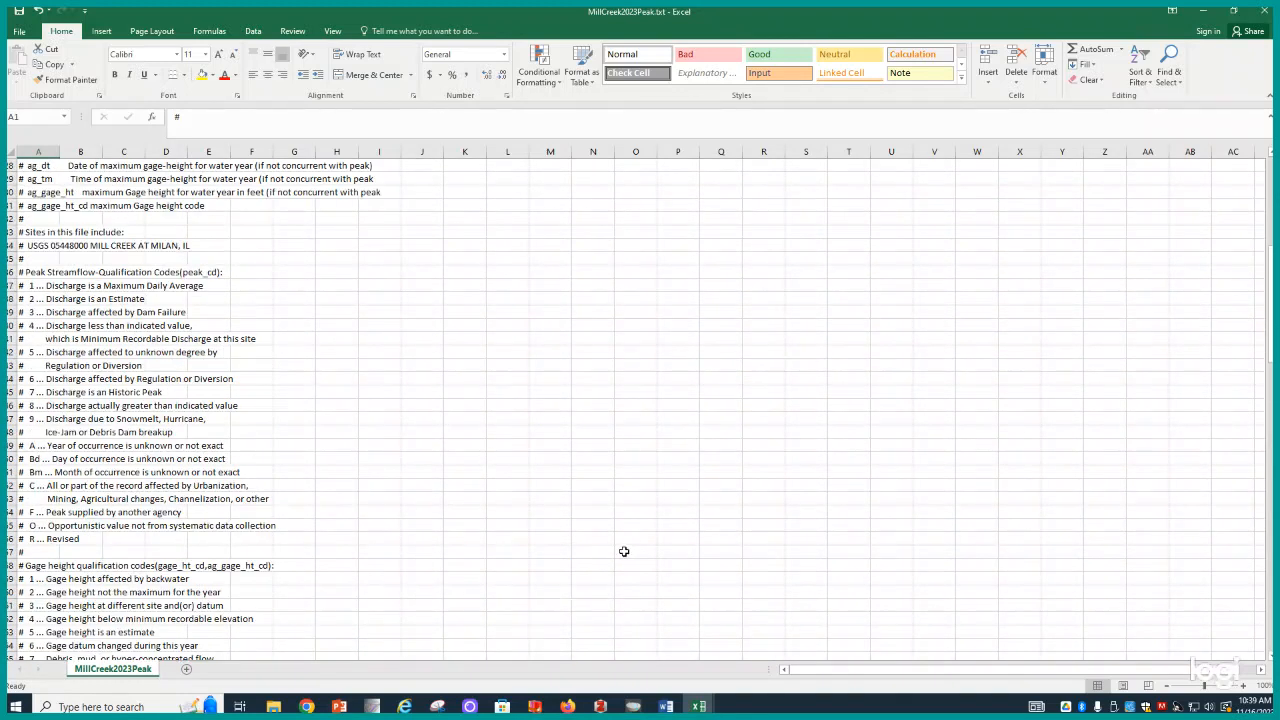
scroll(611, 528, up, 2)
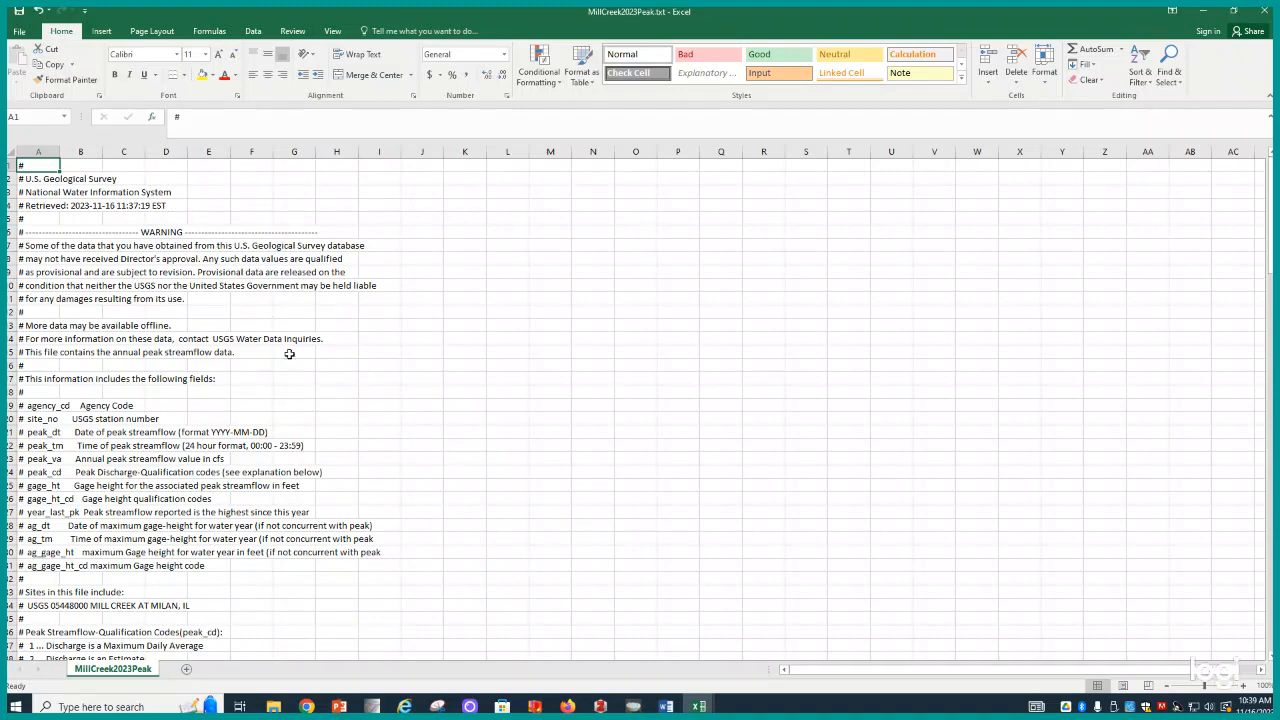
click(20, 32)
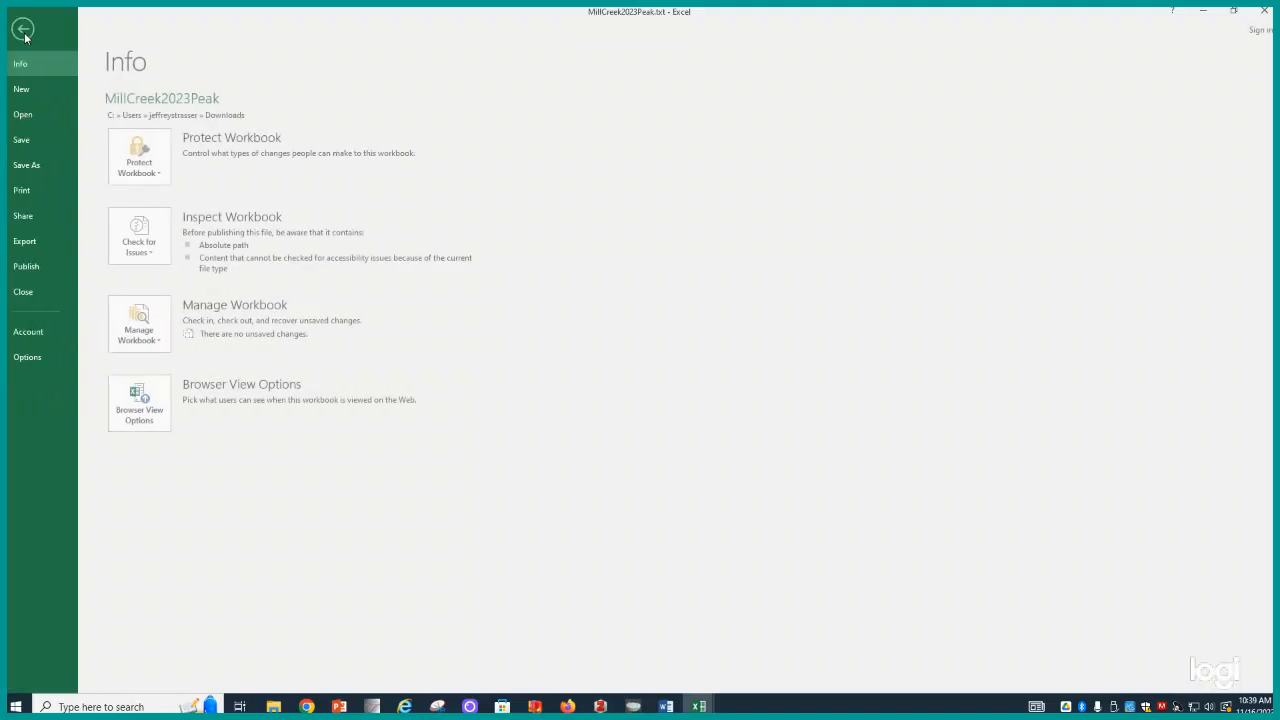
click(30, 168)
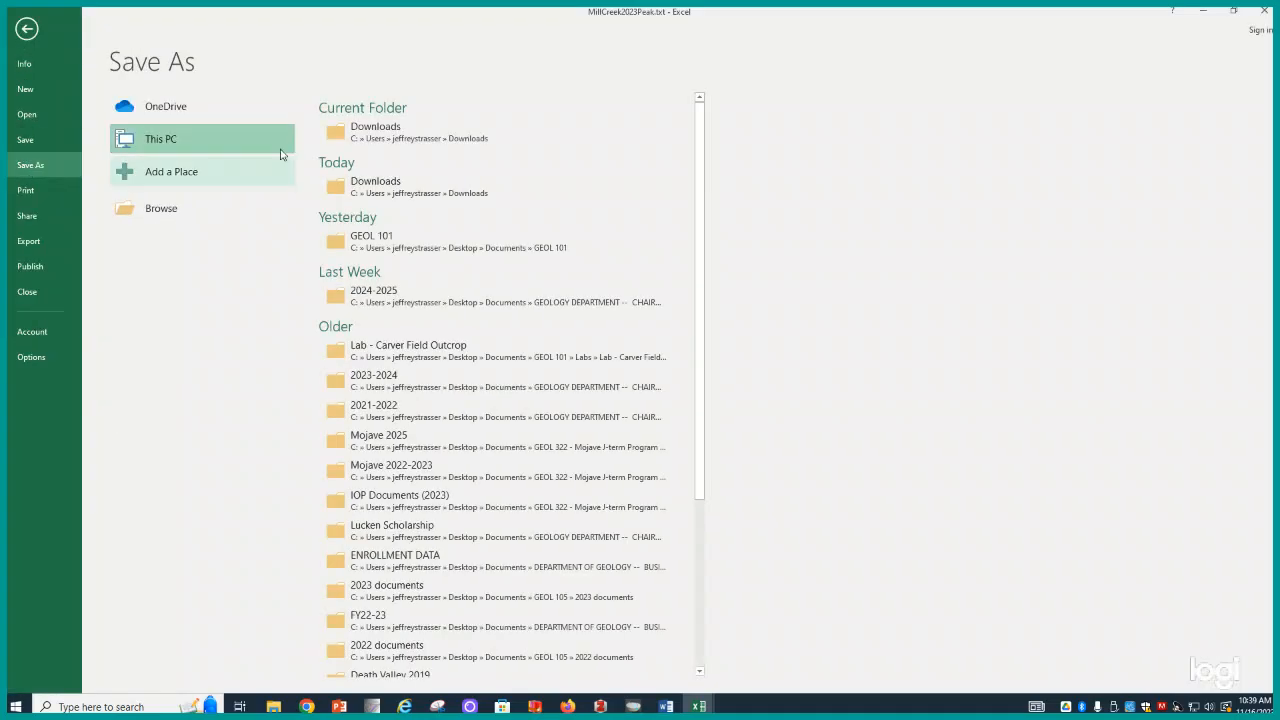
click(370, 136)
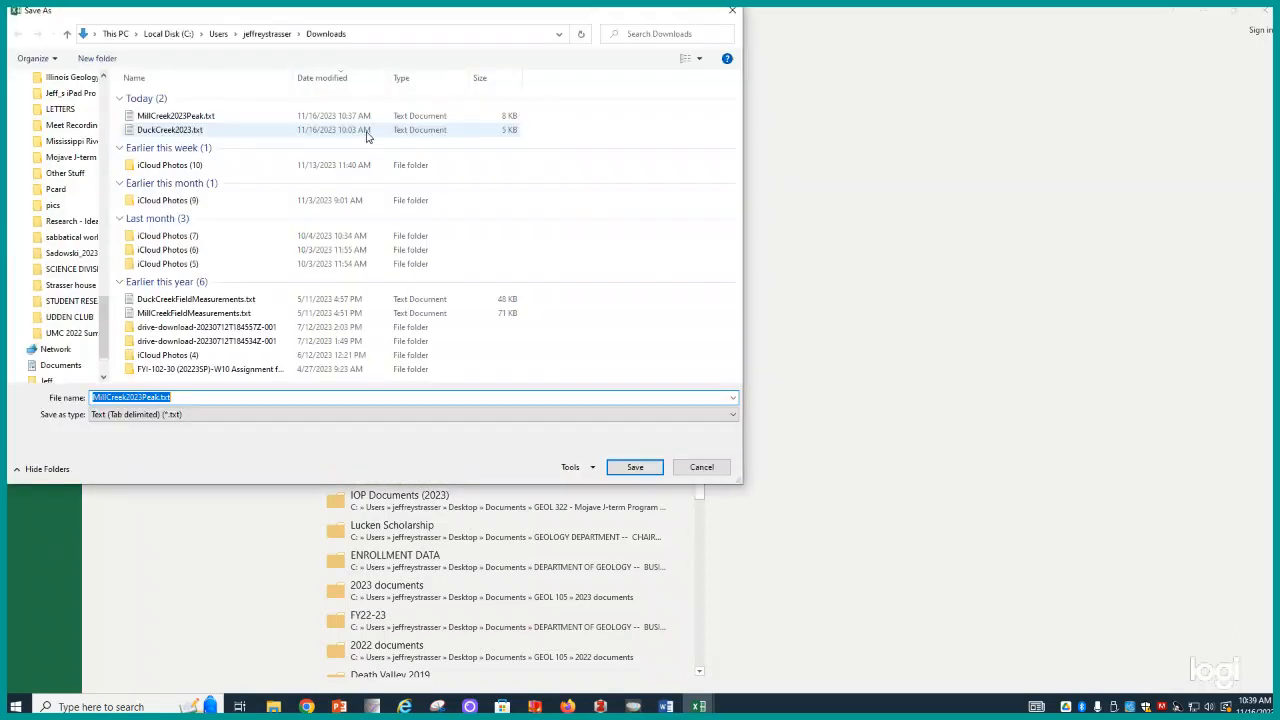
click(131, 414)
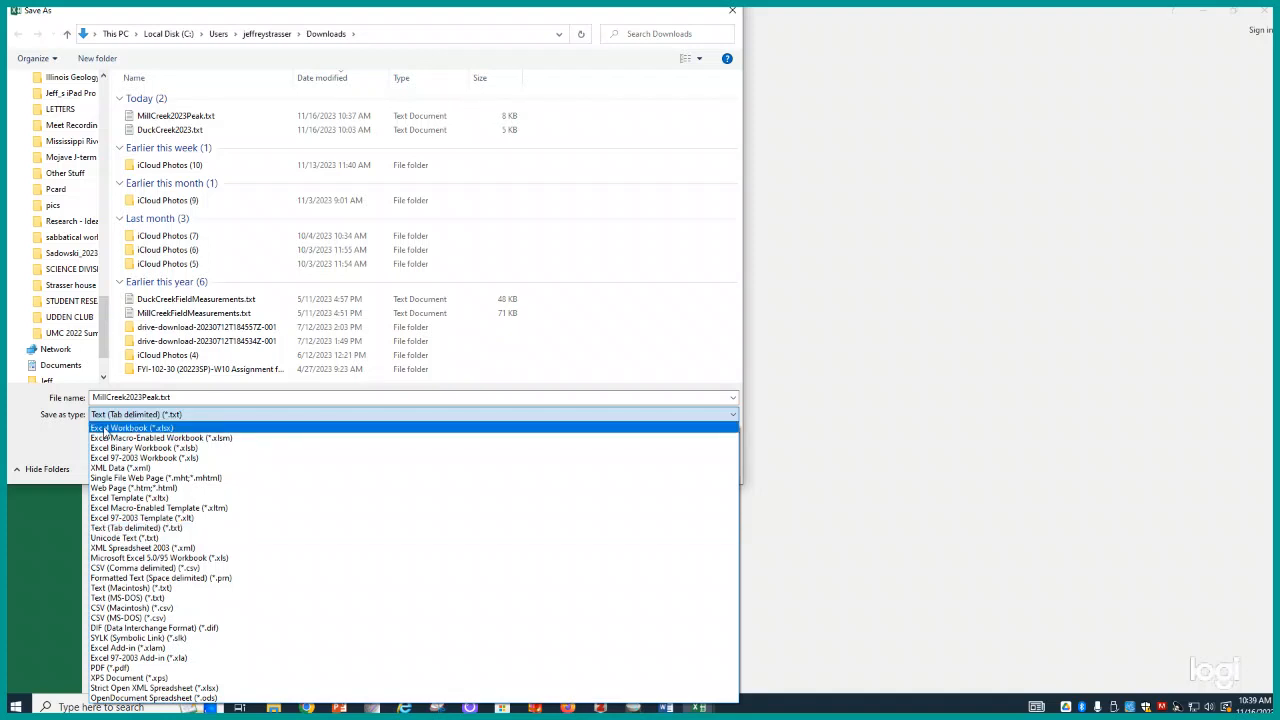
click(104, 430)
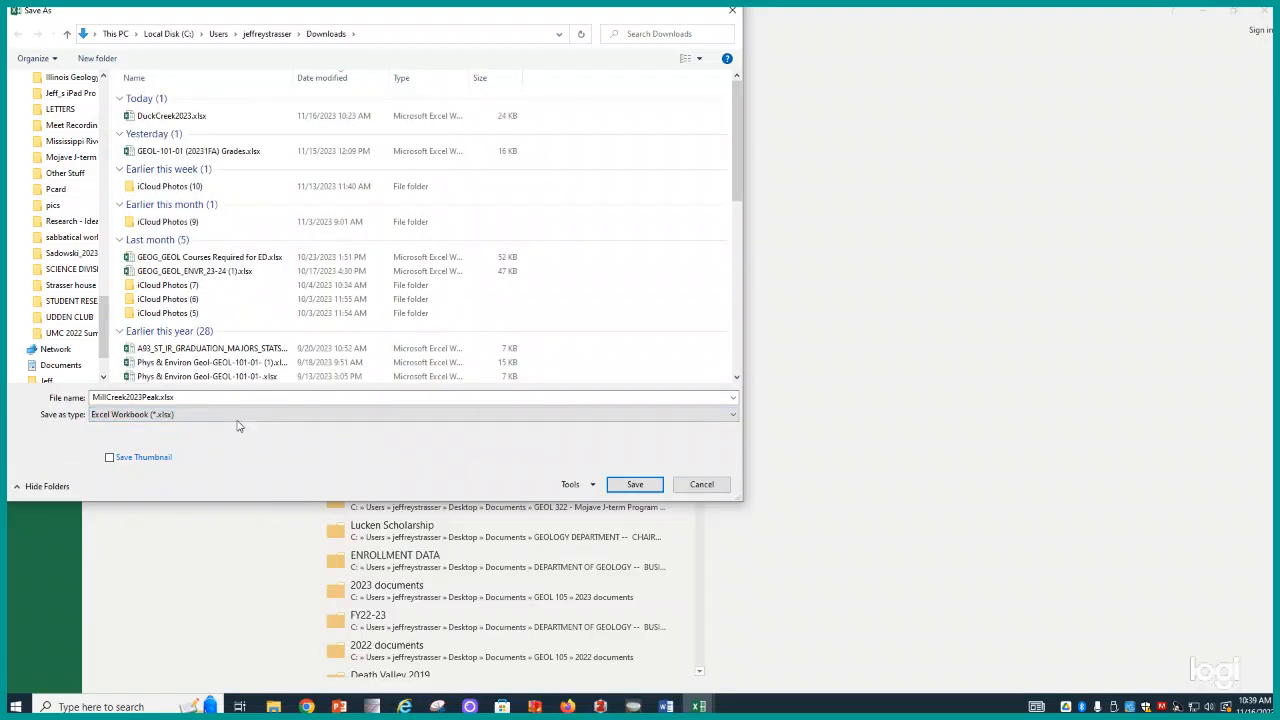
click(636, 484)
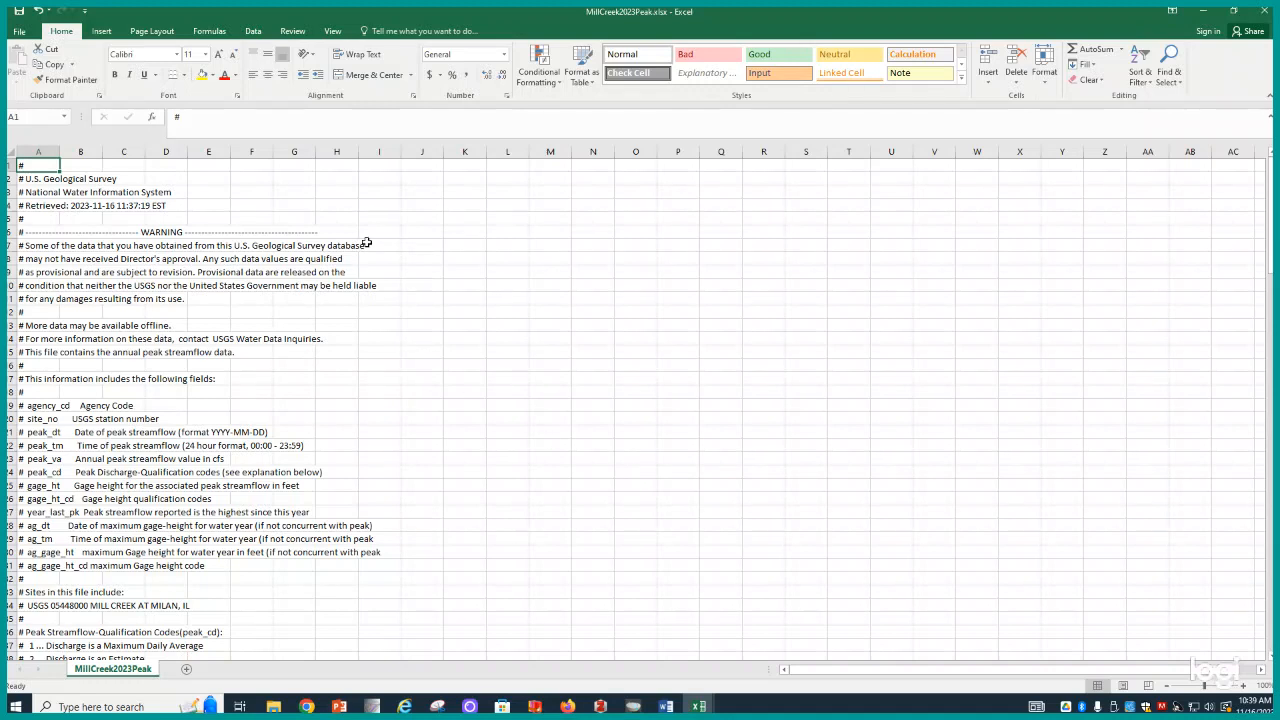
scroll(393, 338, down, 9)
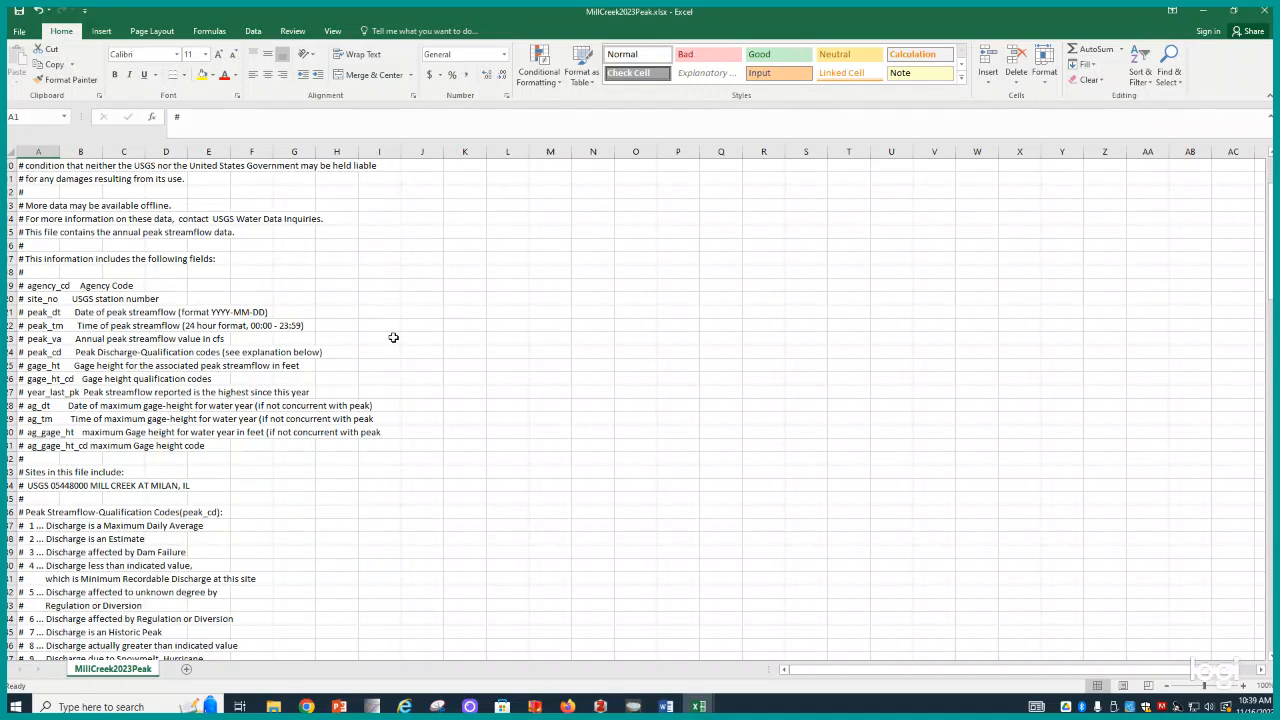
scroll(393, 338, up, 9)
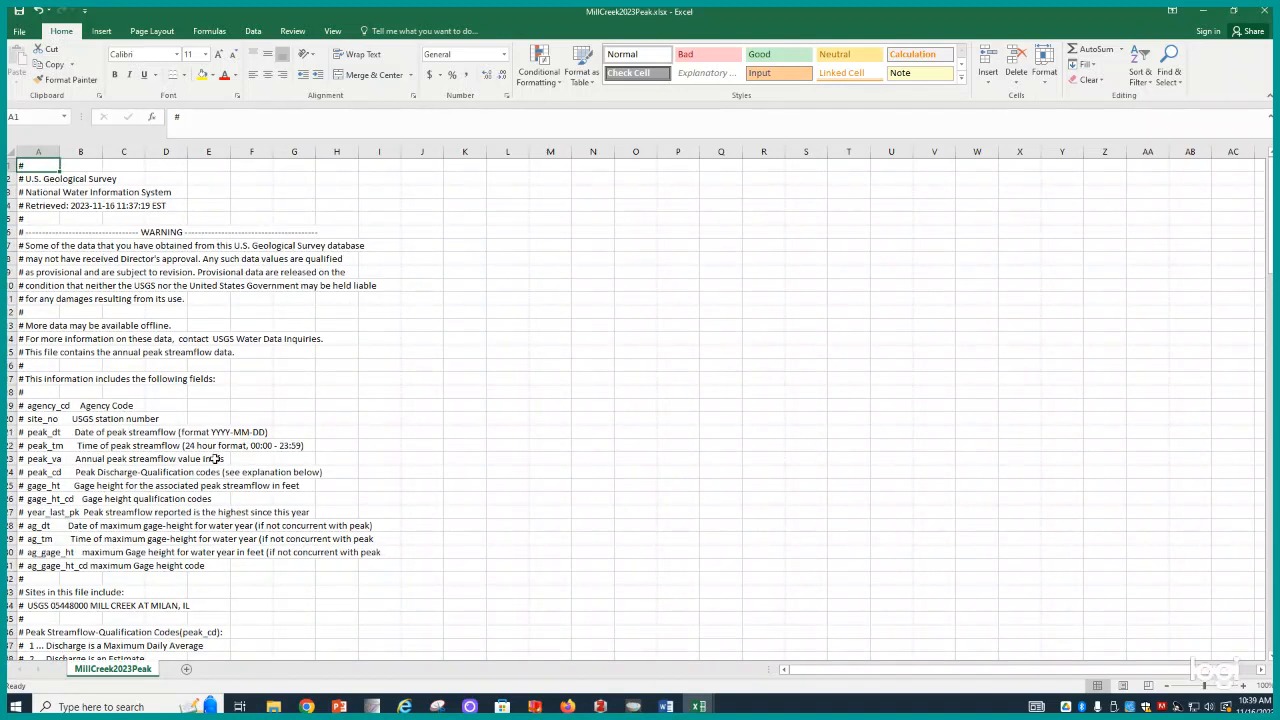
scroll(214, 458, down, 2)
scroll(231, 446, up, 2)
click(10, 165)
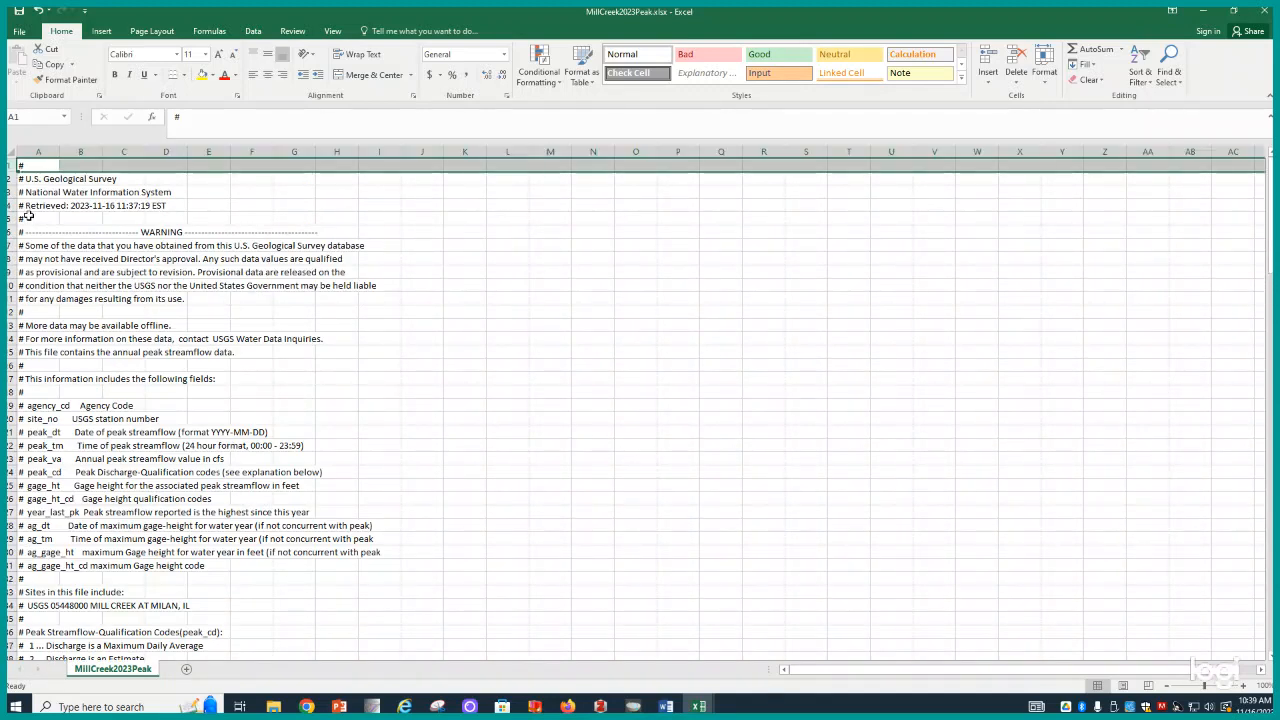
scroll(86, 288, down, 9)
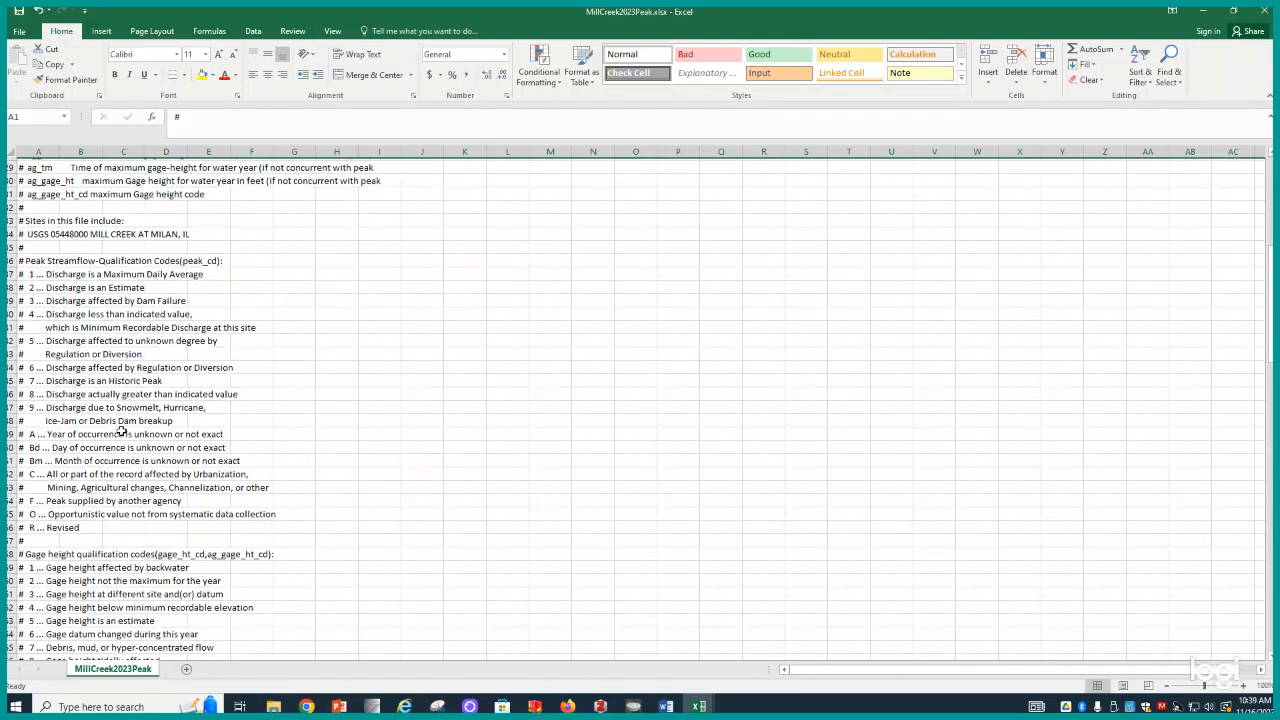
scroll(120, 430, down, 9)
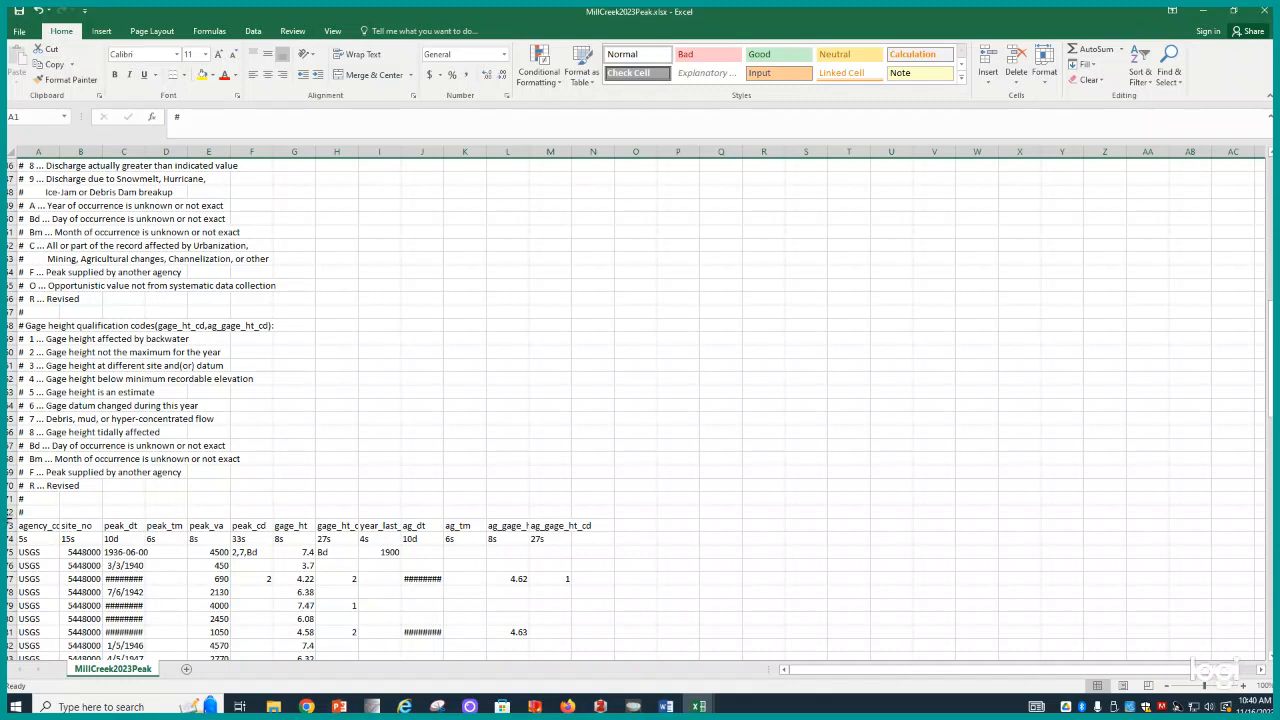
click(9, 511)
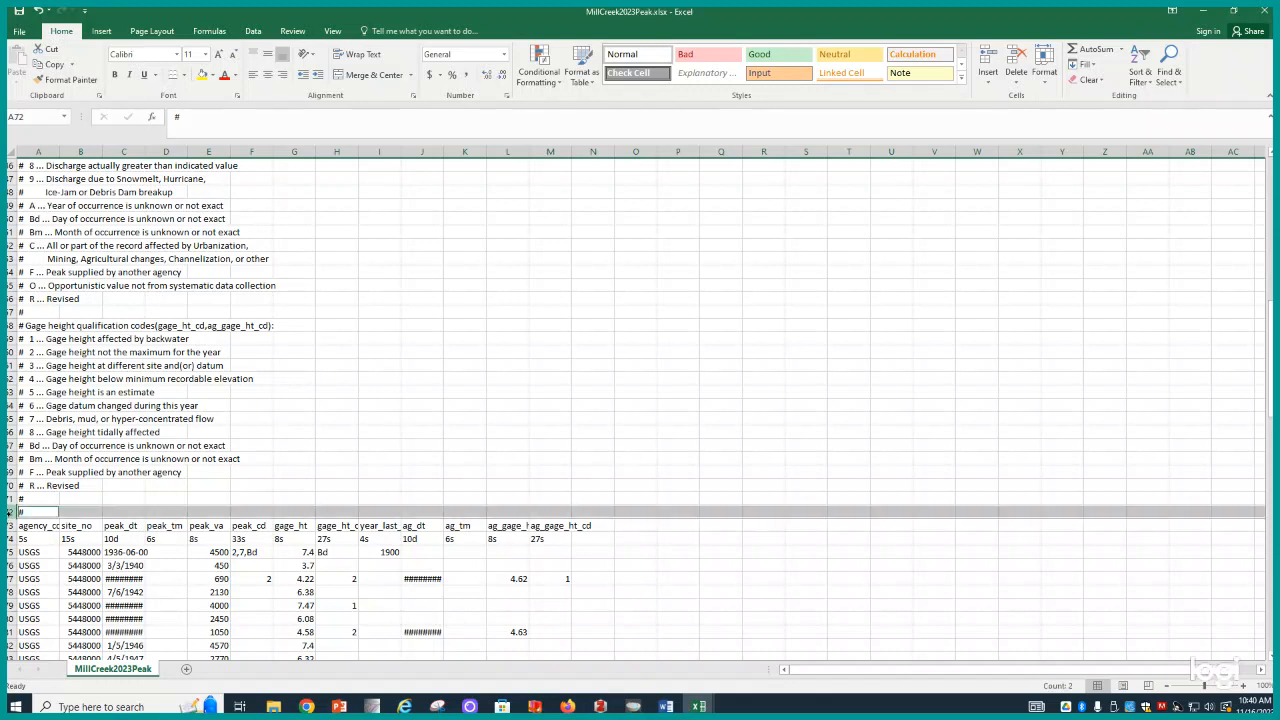
scroll(45, 369, up, 18)
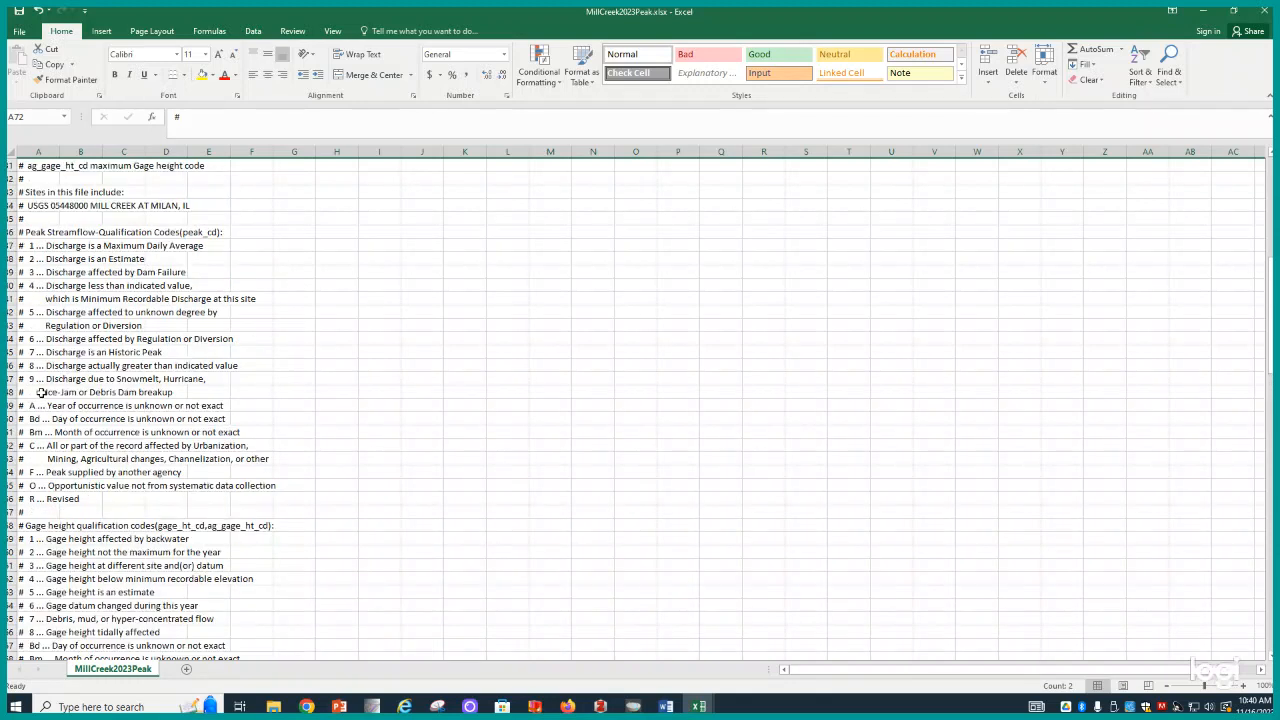
Delete rows 1 through 72, which hold the USGS comment lines above the column headings
click(11, 165)
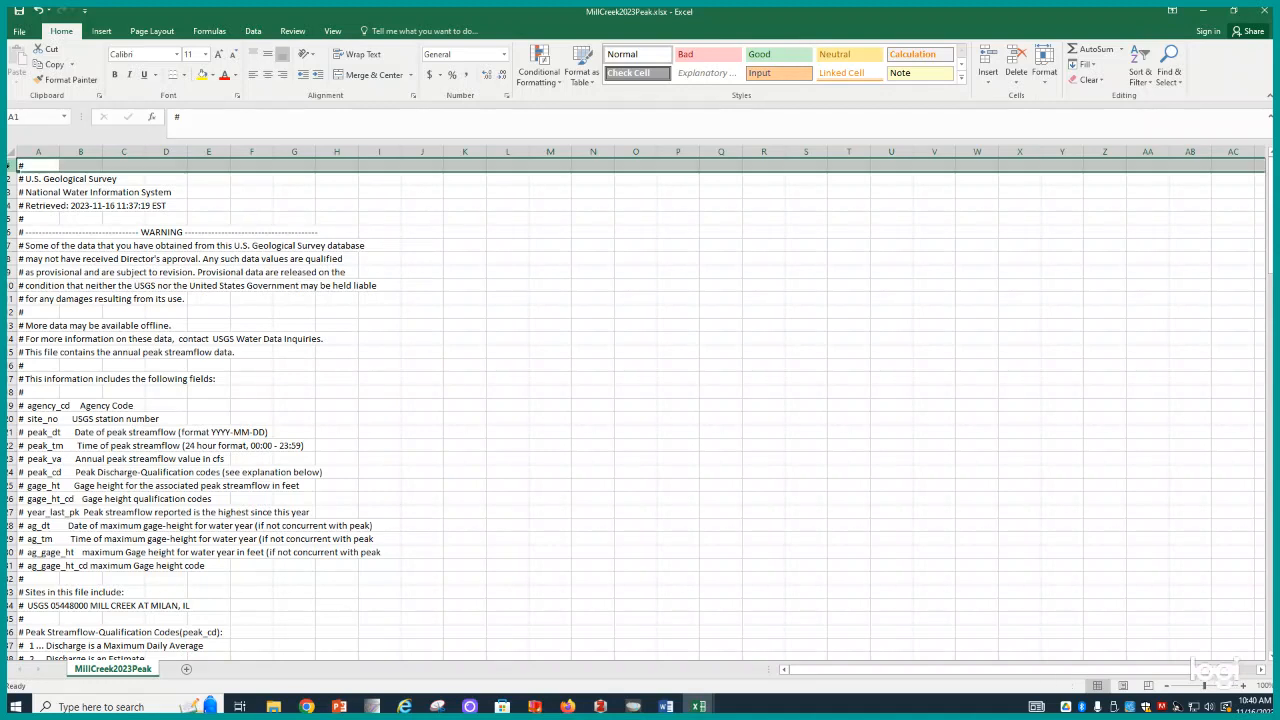
scroll(38, 518, down, 11)
scroll(38, 518, down, 7)
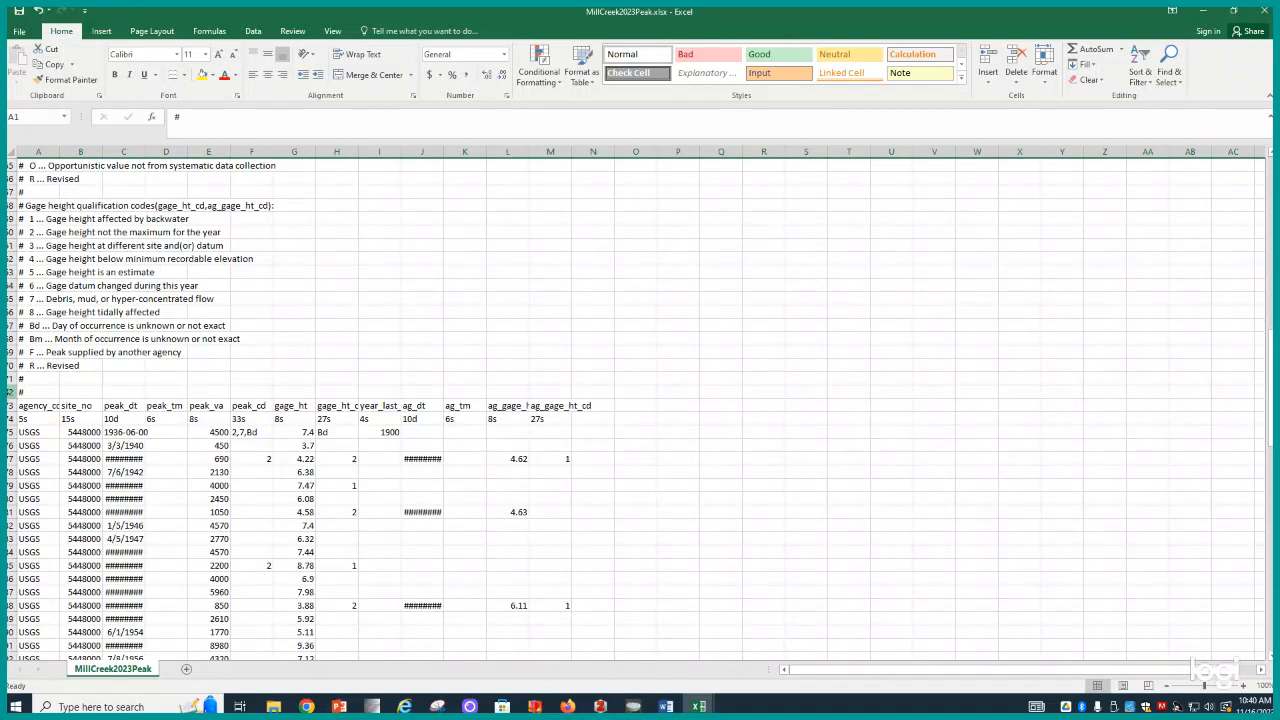
shift+click(11, 392)
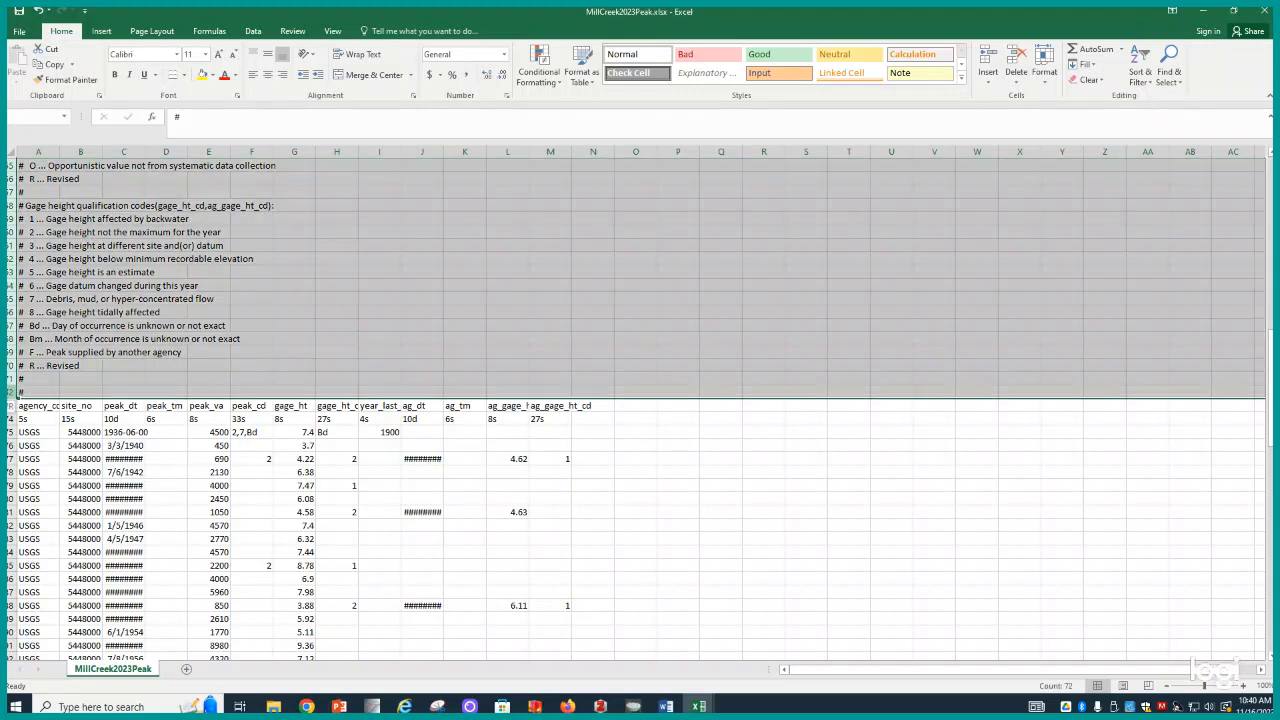
scroll(277, 331, up, 3)
scroll(277, 331, up, 3)
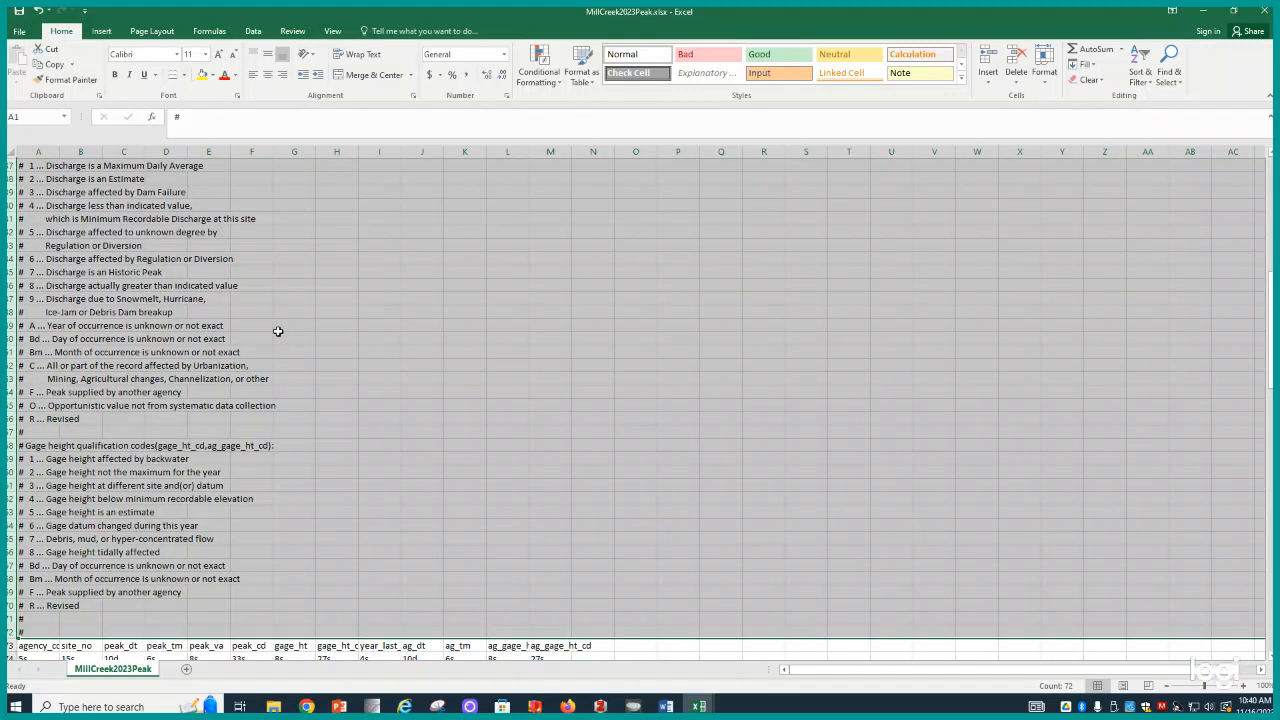
right_click(278, 331)
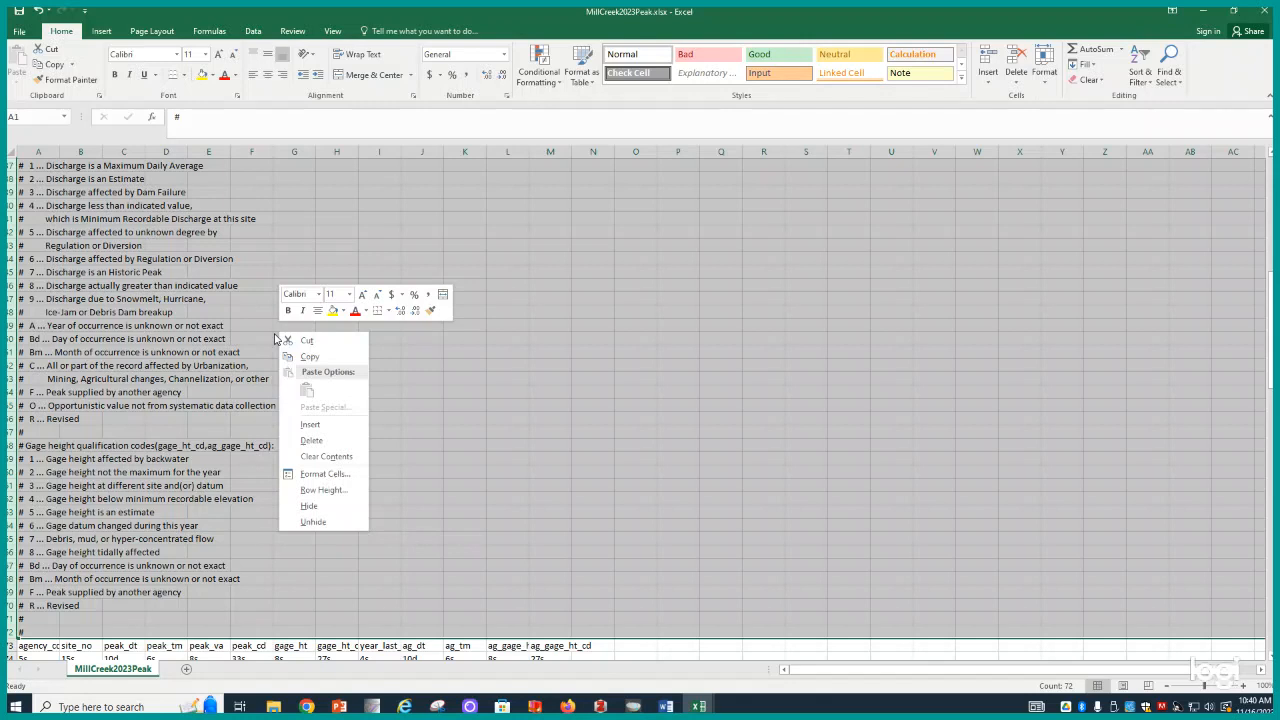
click(310, 441)
click(507, 415)
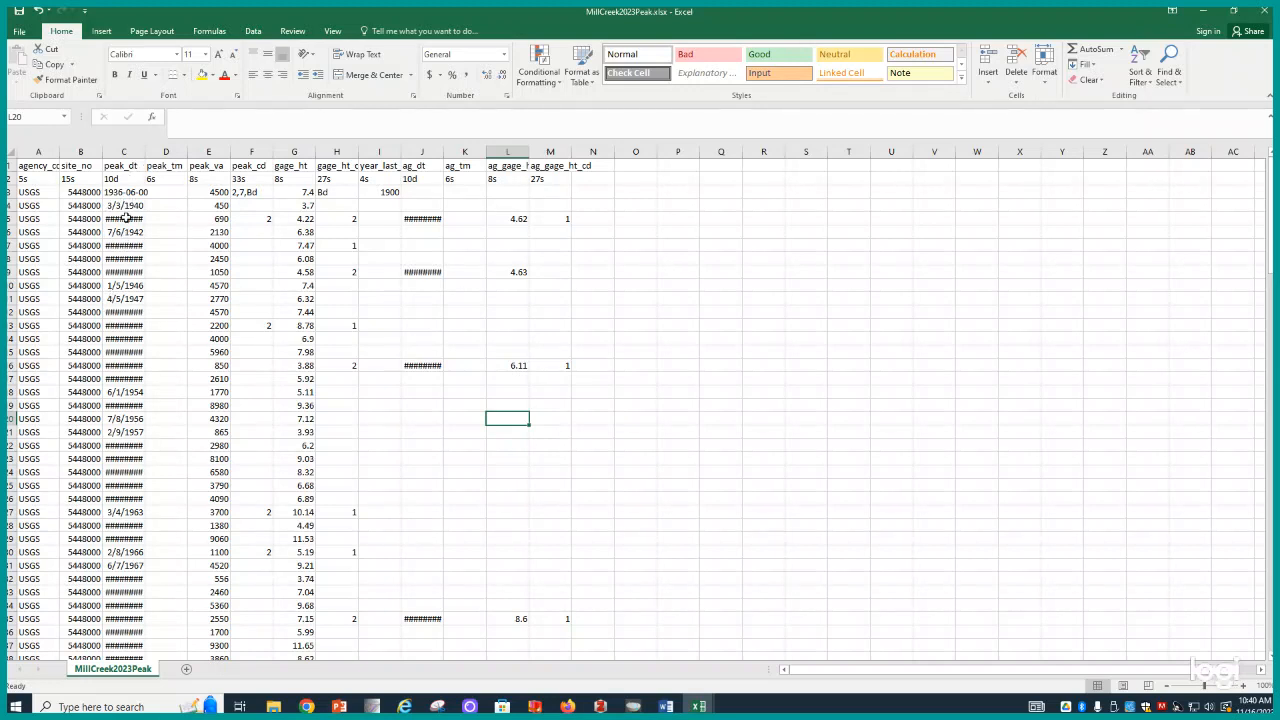
Widen the peak_dt column enough to display full dates and delete the peak_tm column
drag(145, 151, 162, 148)
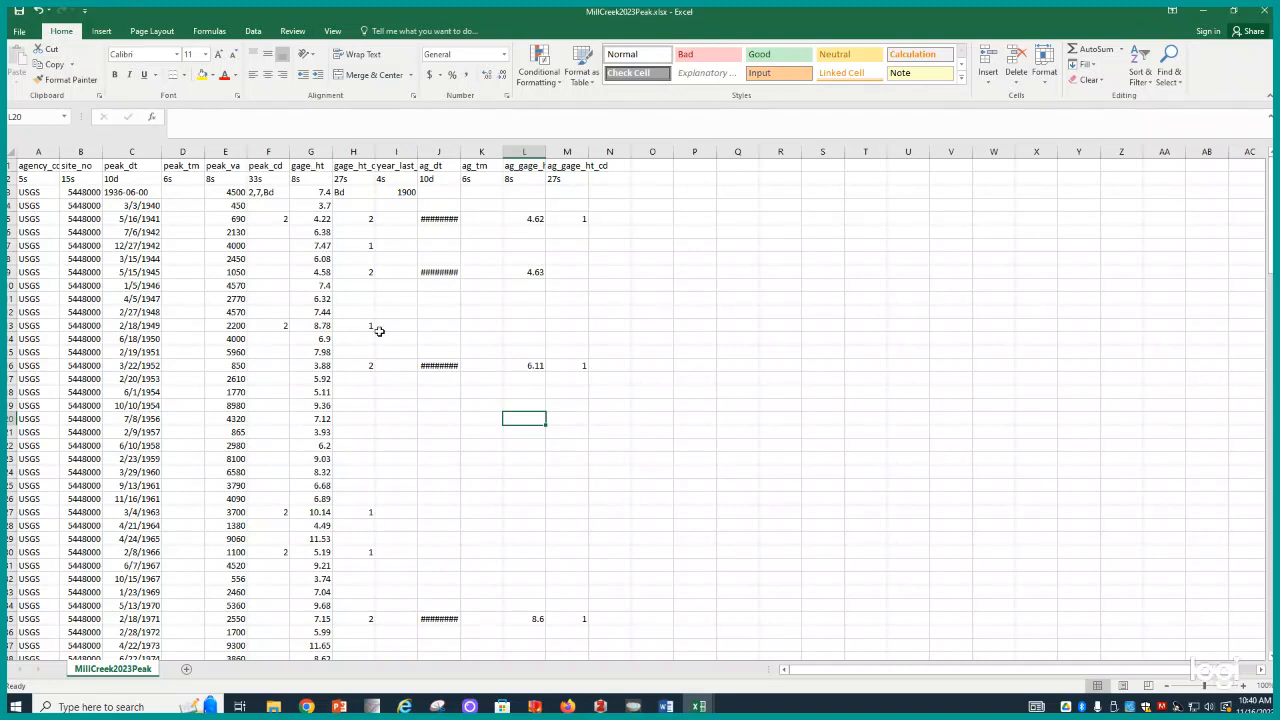
click(180, 151)
right_click(180, 151)
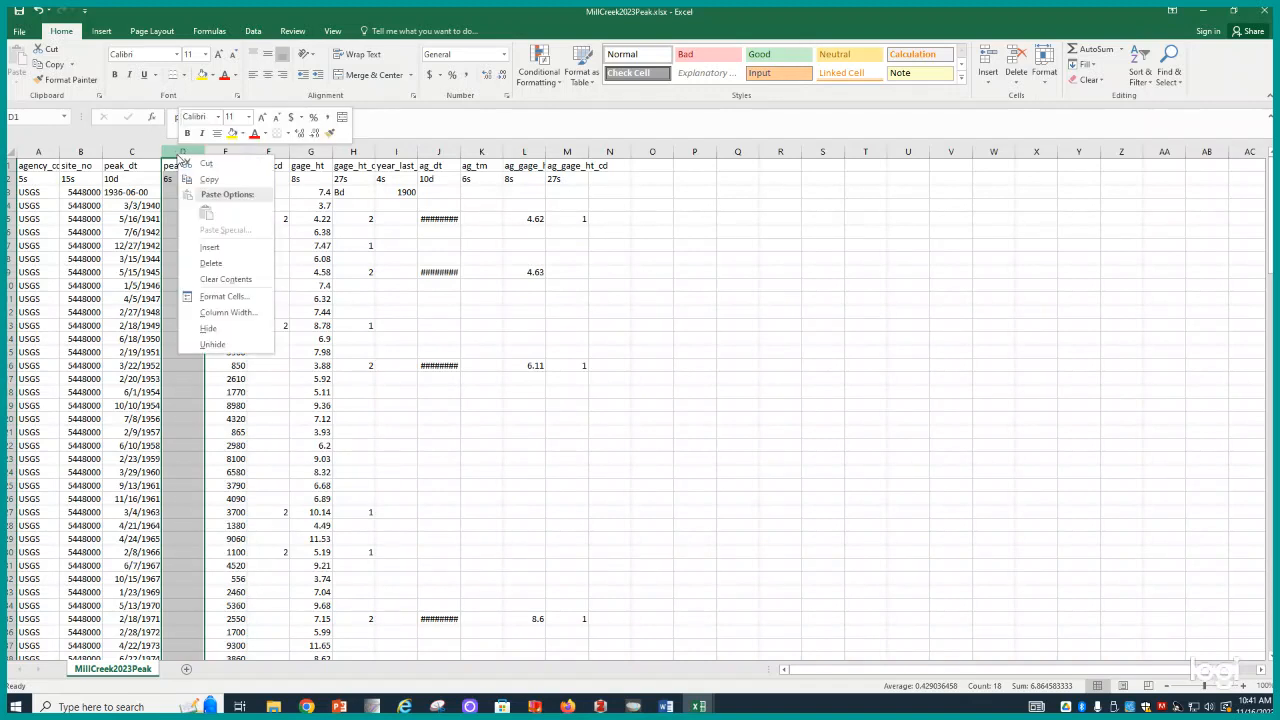
click(210, 262)
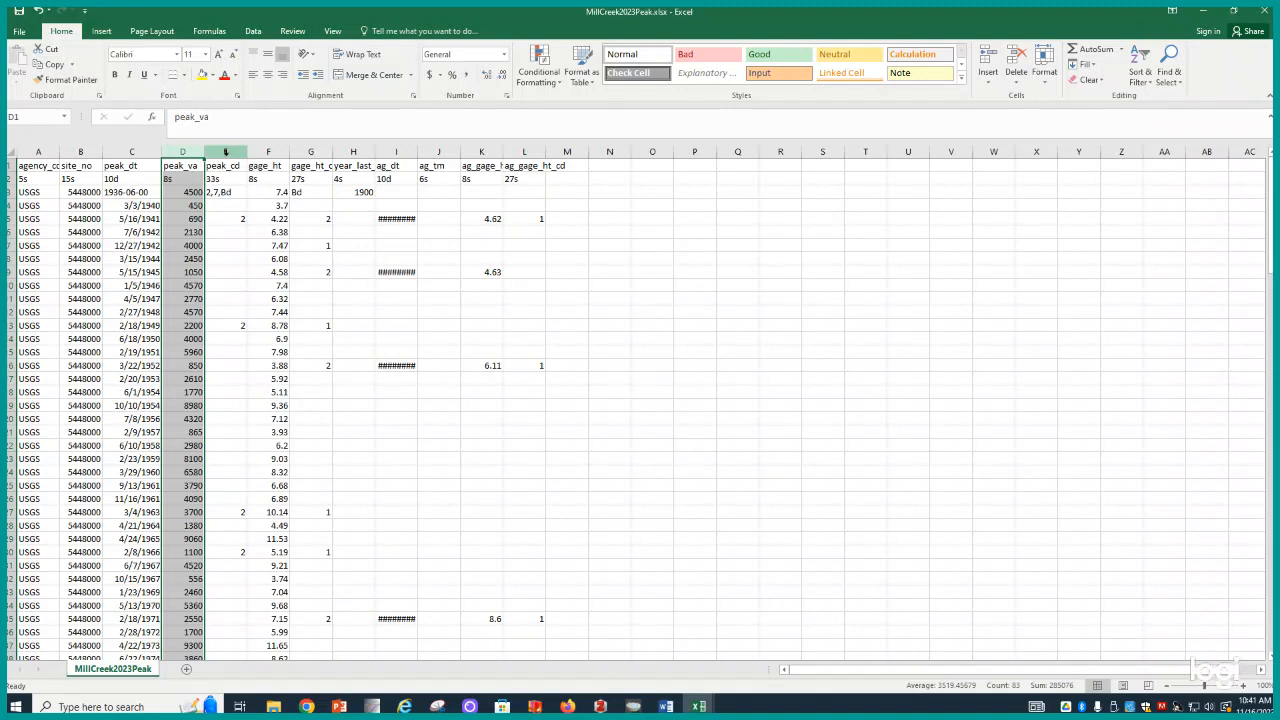
Delete the peak_cd column between peak_va and gage_ht
mouse_move(224, 151)
mouse_down()
mouse_move(257, 157)
mouse_move(229, 153)
mouse_up()
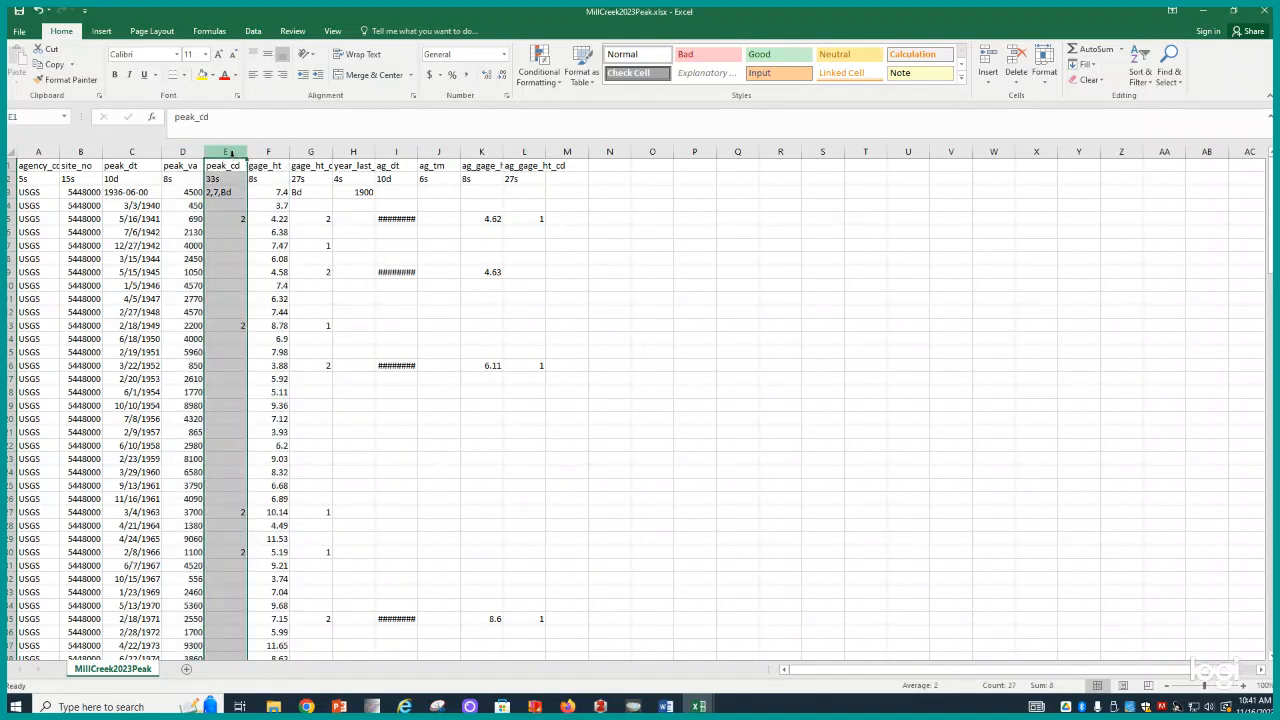
right_click(226, 153)
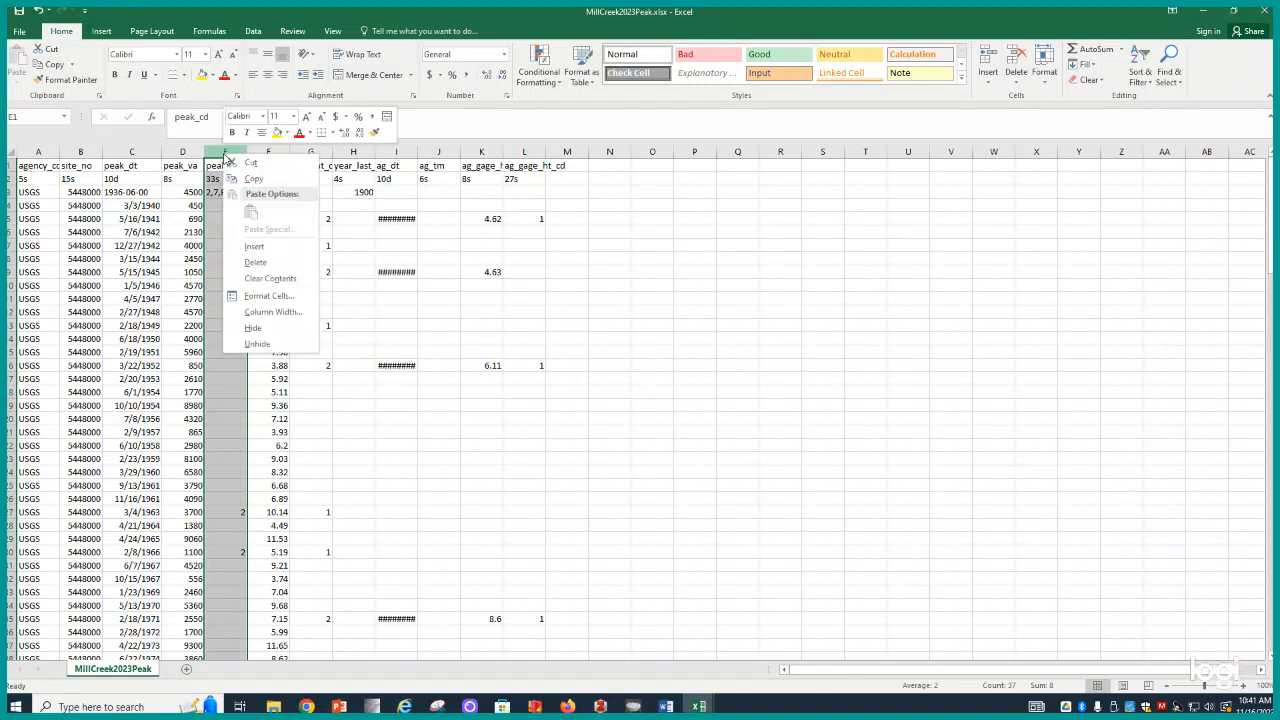
click(256, 262)
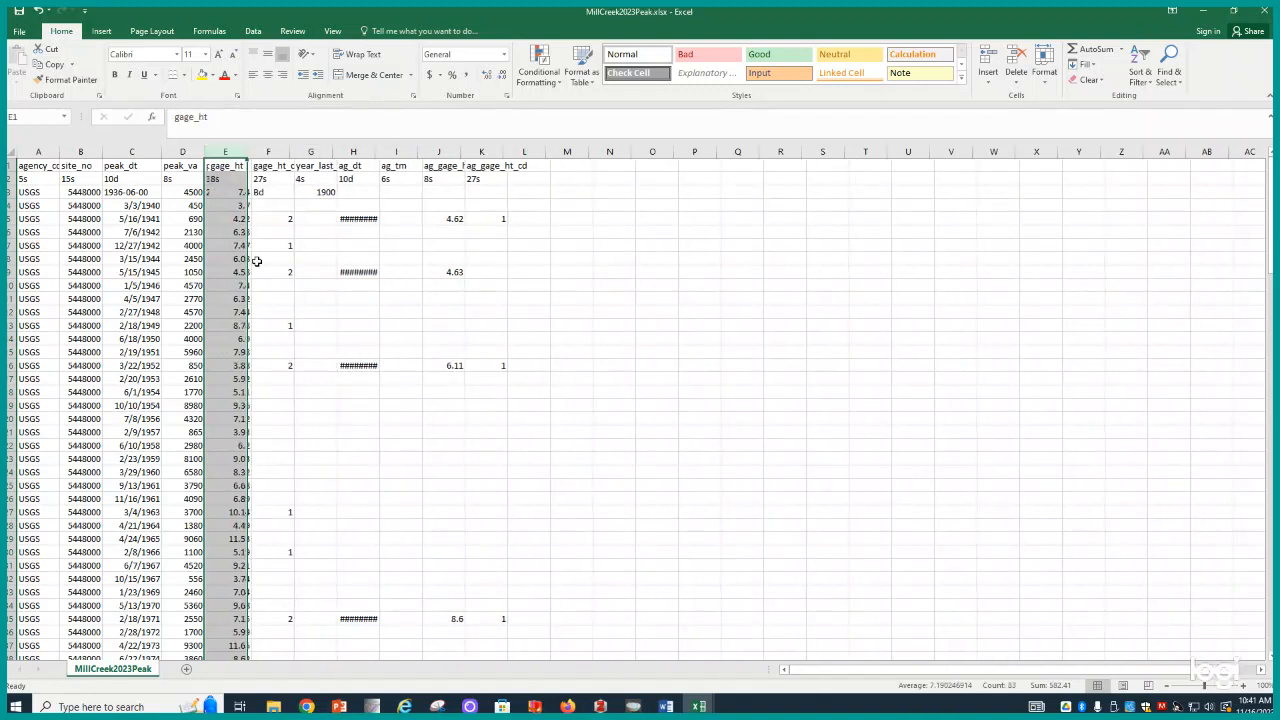
Delete every column after gage_ht, from gage_ht_cd in column F through column L
click(268, 153)
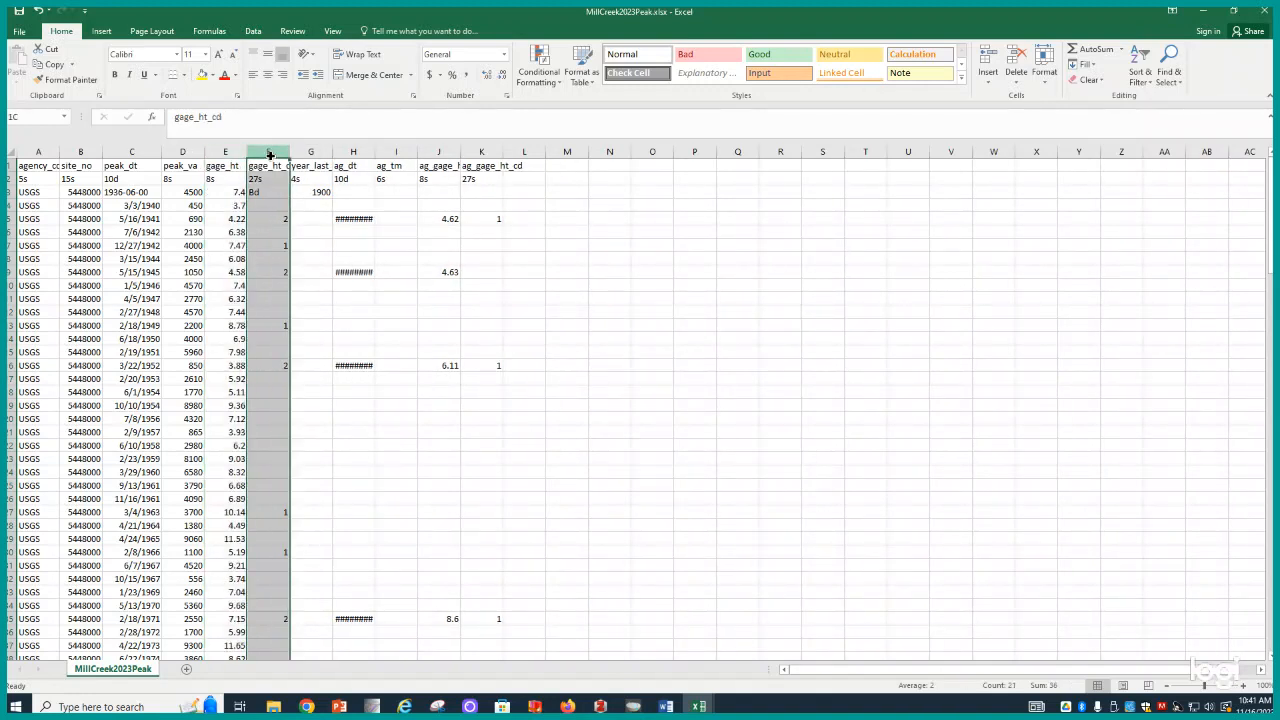
drag(269, 155, 523, 158)
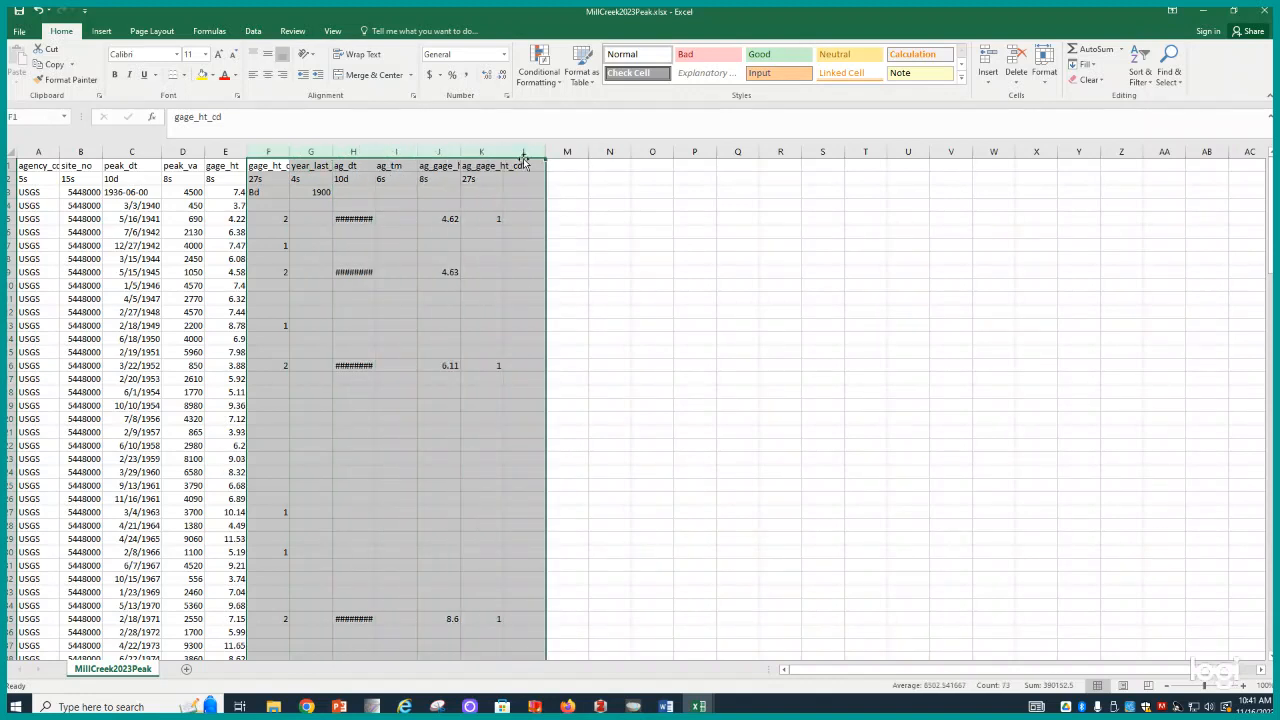
right_click(523, 158)
click(557, 264)
click(640, 342)
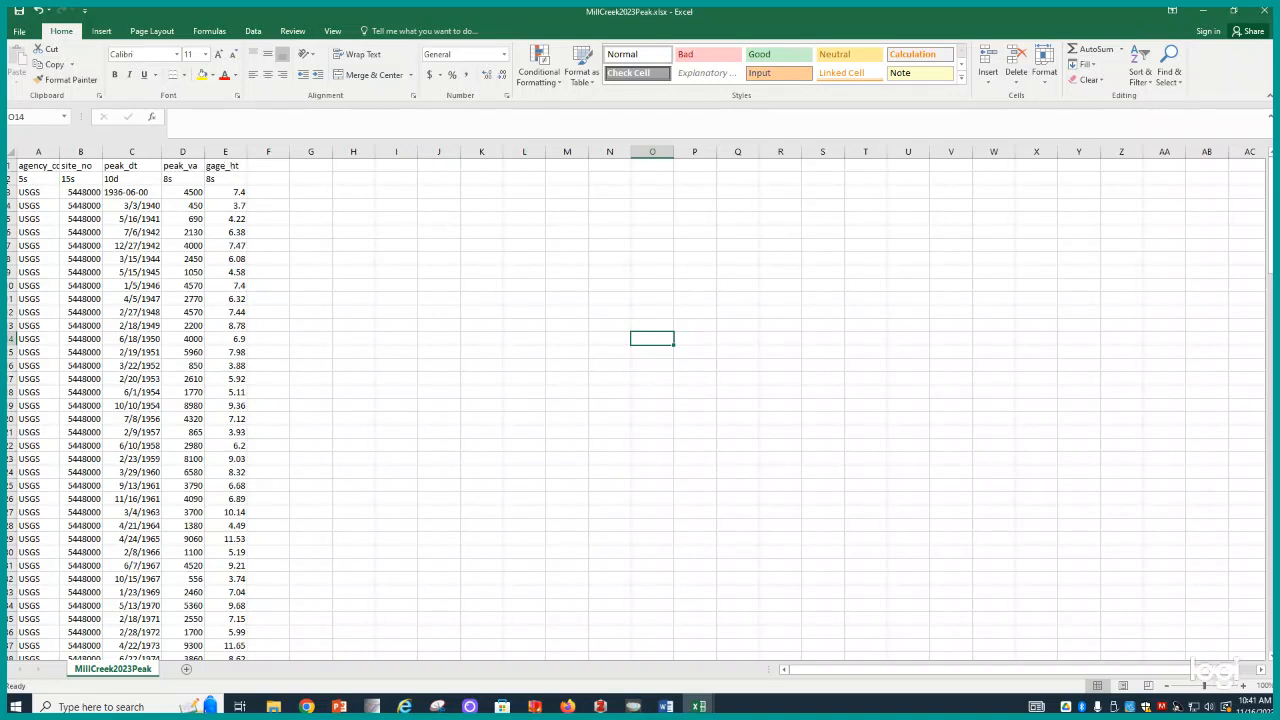
Delete row 2, which holds the field-format codes such as 5s and 15s under the headings
click(11, 178)
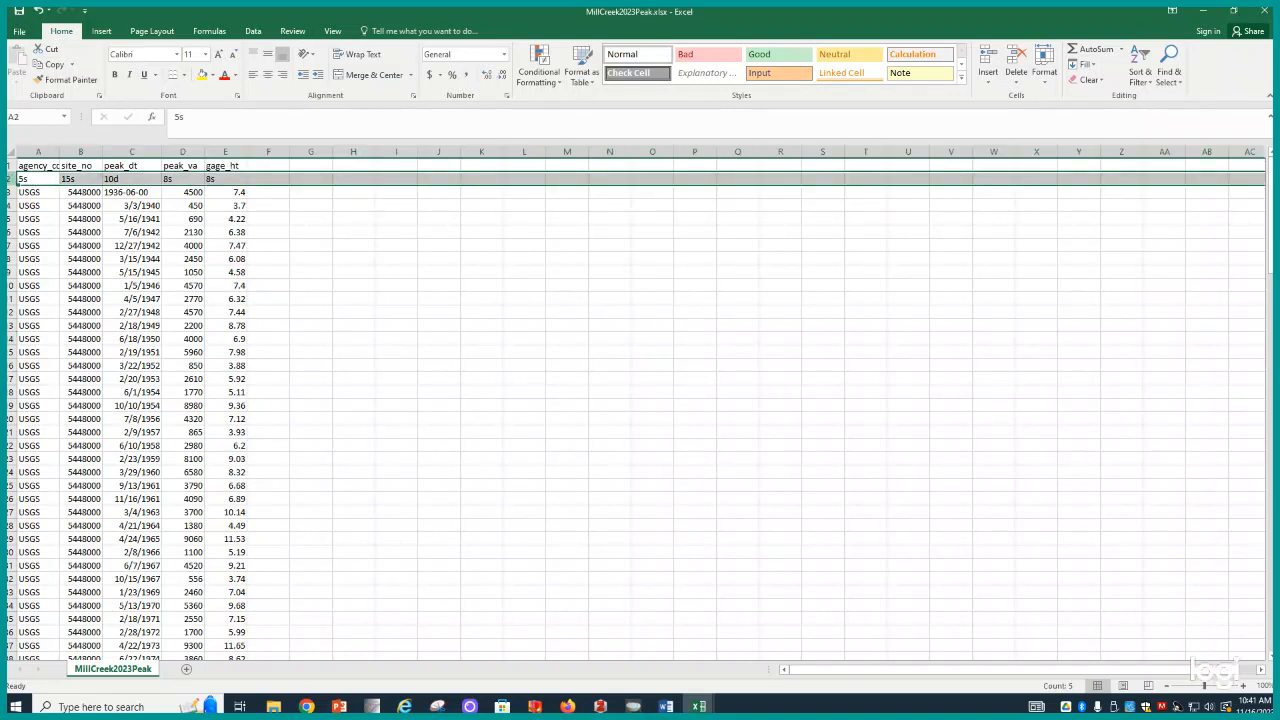
right_click(11, 178)
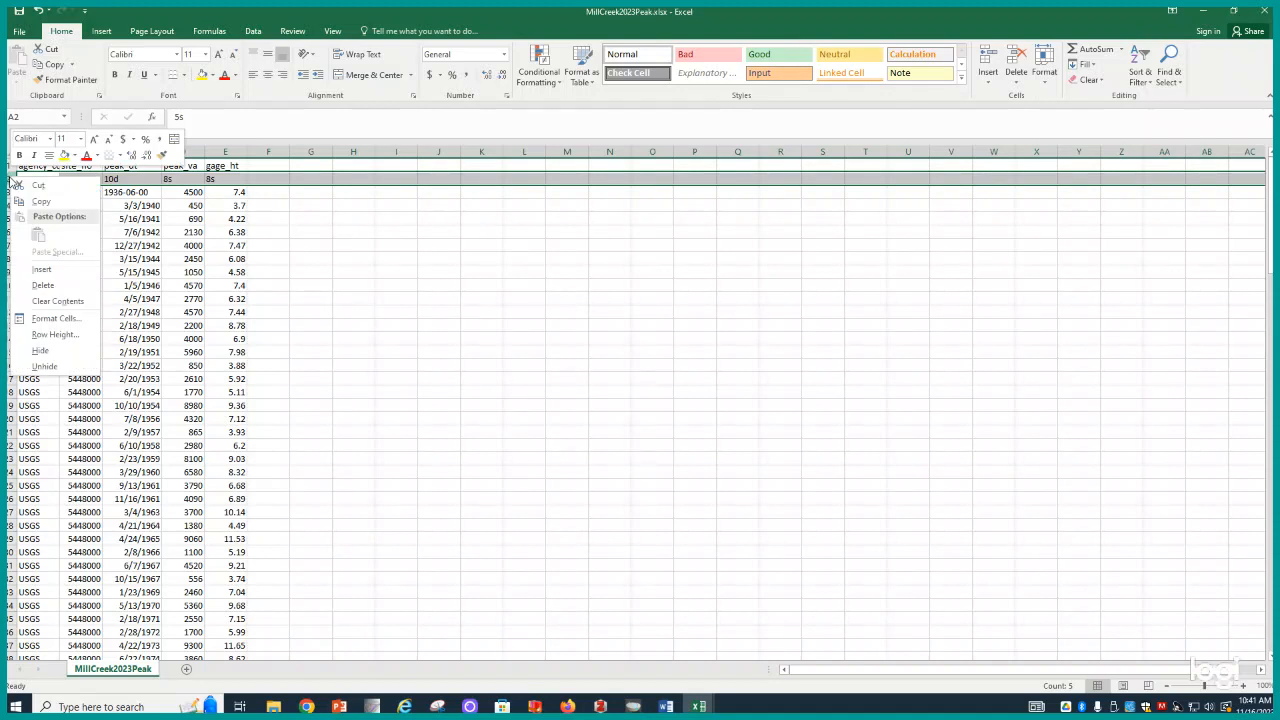
click(45, 288)
click(375, 306)
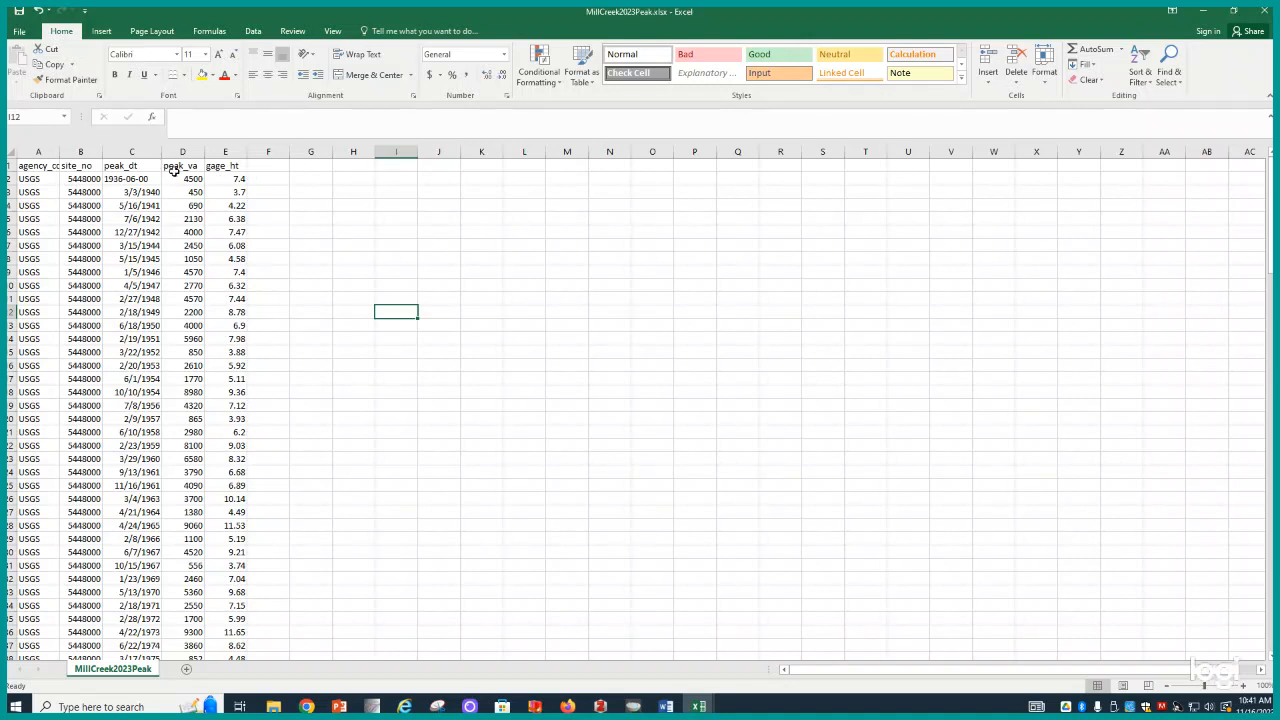
Relabel the gage_ht heading in cell E1 as Stage (ft)
click(229, 166)
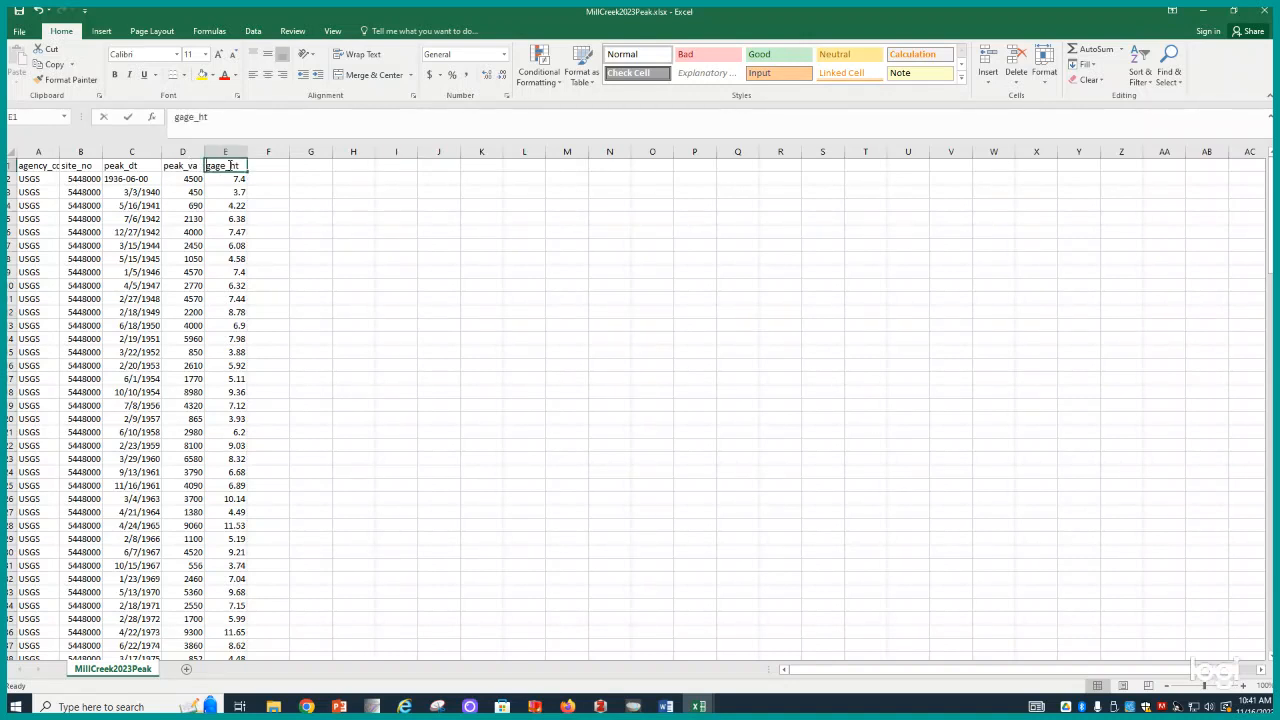
text(Sta)
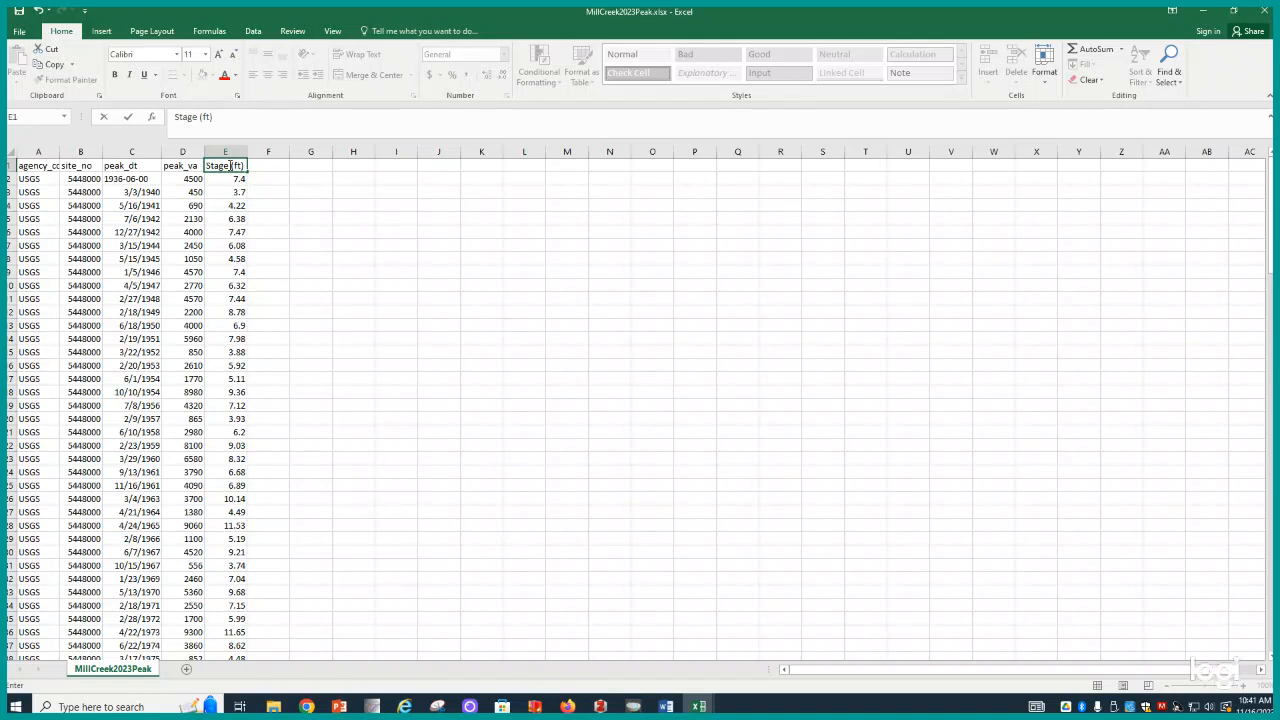
click(274, 255)
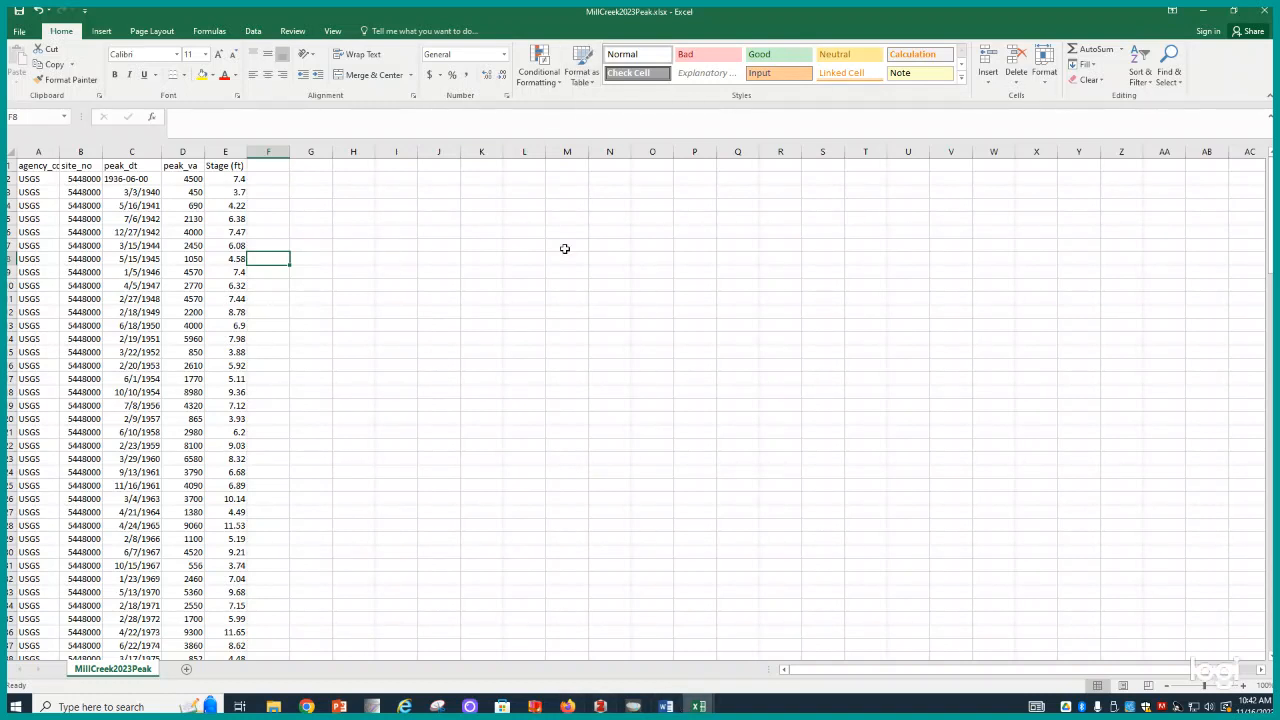
Switch to the Streams and Flood Predictions lab document in Word, review the peak stage analysis instructions, and return to the Excel workbook
click(665, 707)
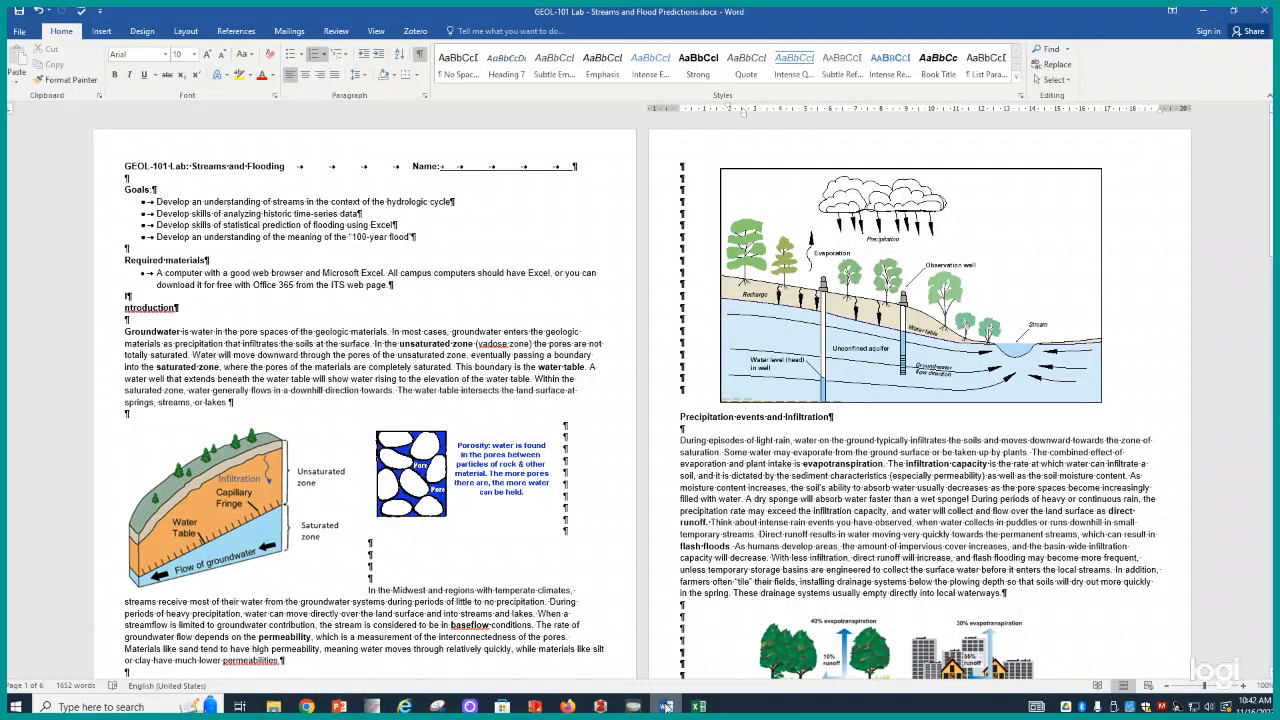
scroll(851, 493, down, 3)
scroll(851, 493, down, 20)
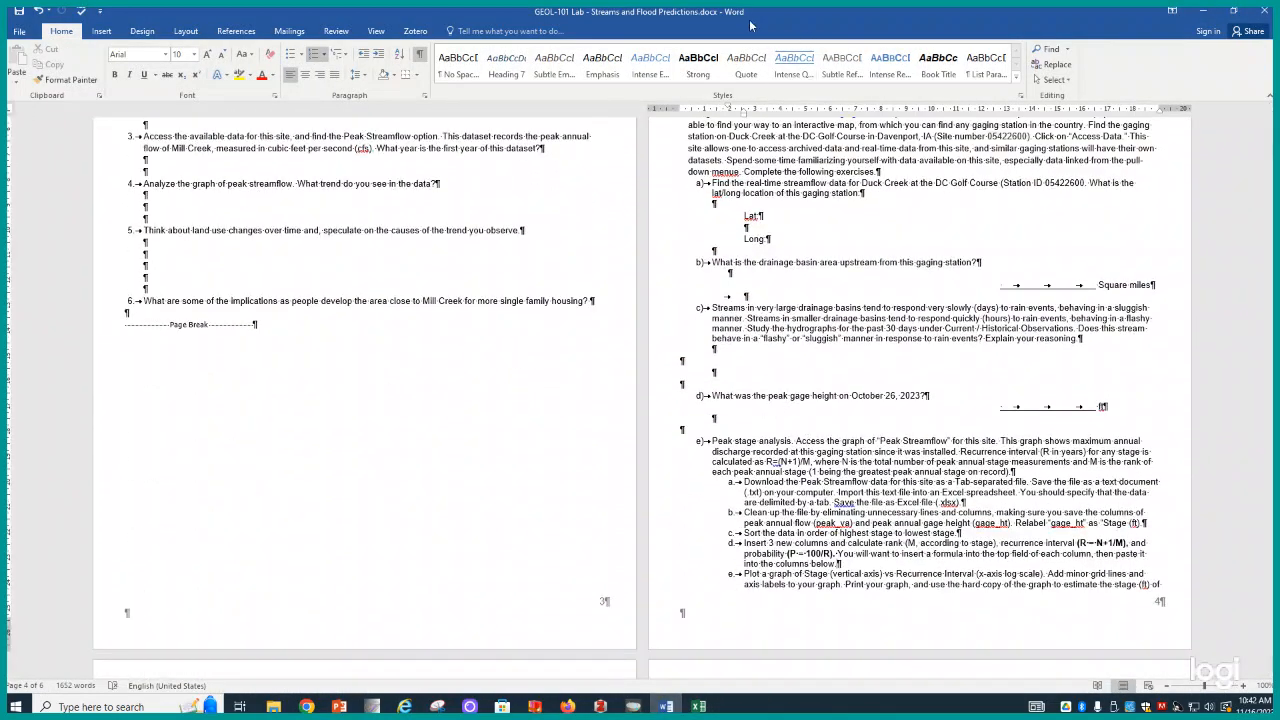
drag(758, 13, 2, 170)
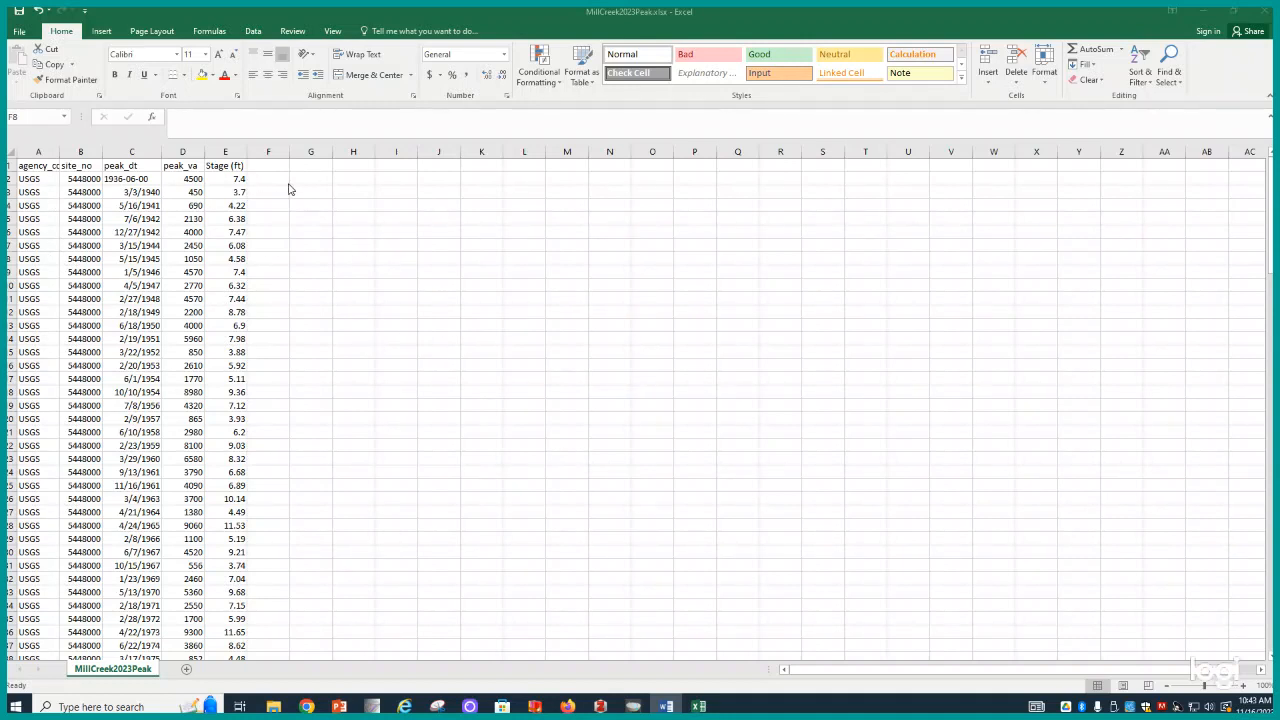
Sort the data rows A2:E82 by Column E from Largest to Smallest, with the option that the data has headers turned off
click(30, 179)
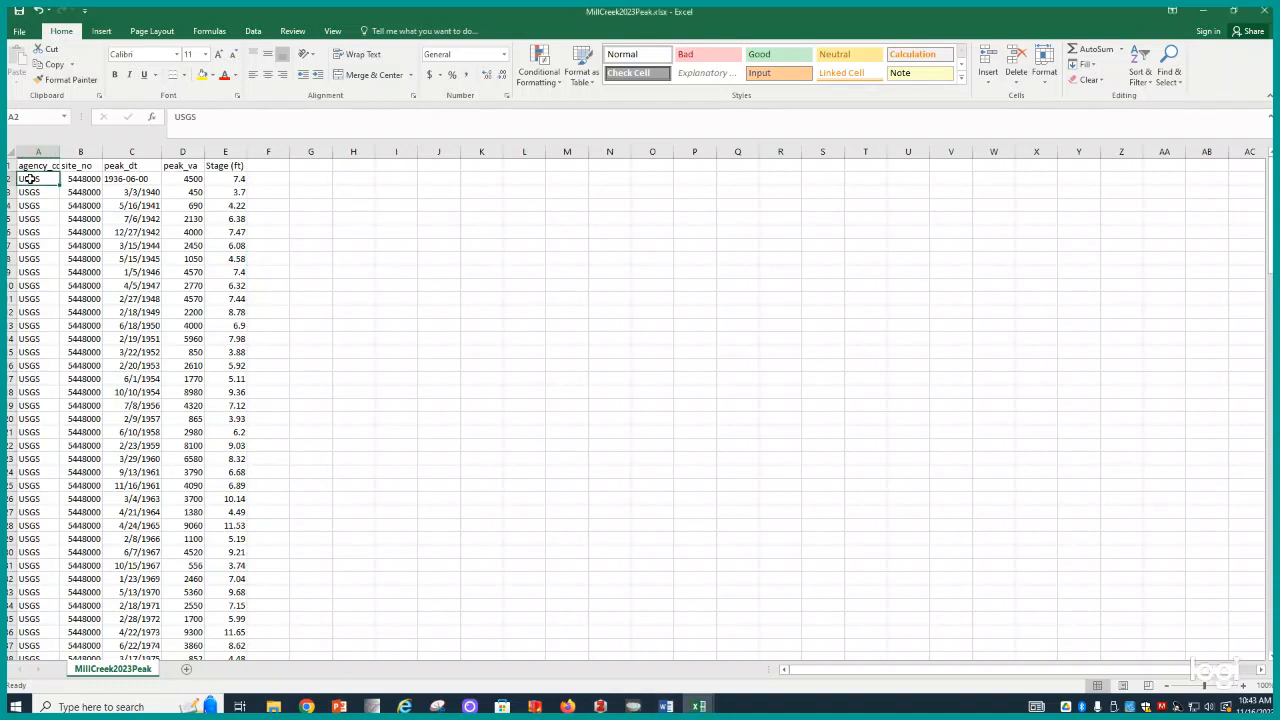
double_click(30, 179)
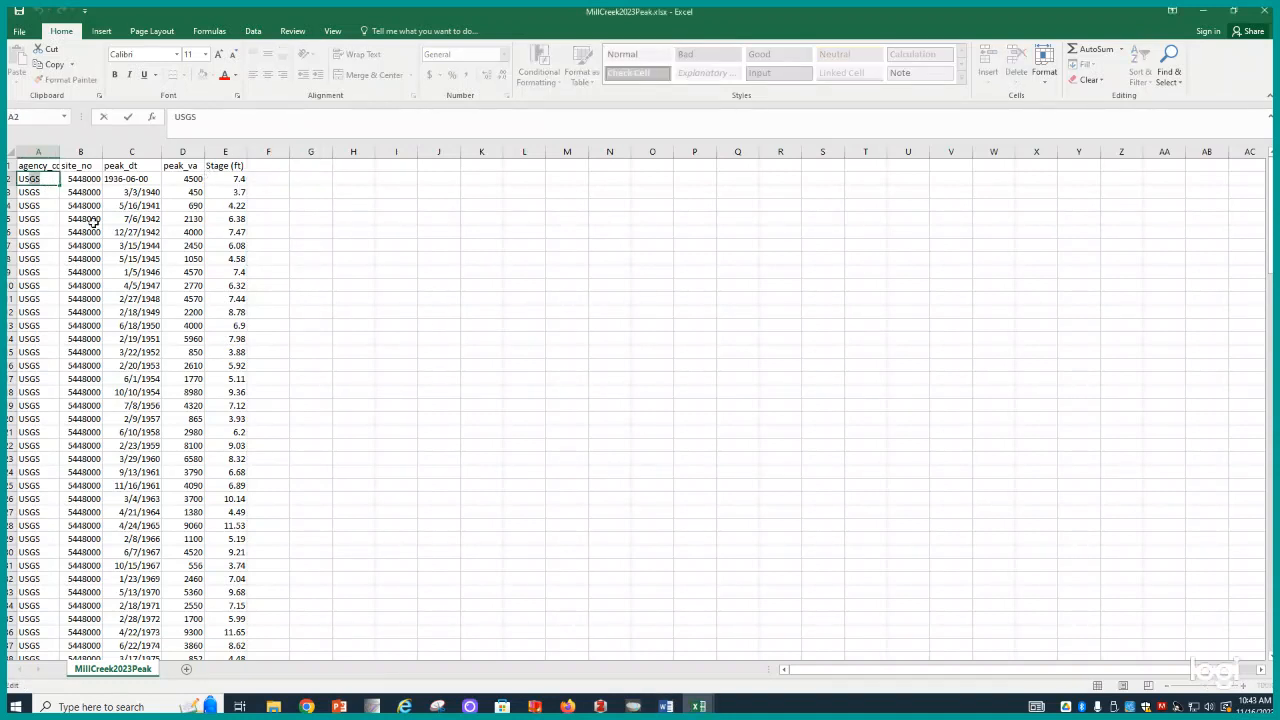
drag(30, 183, 234, 618)
scroll(240, 360, up, 16)
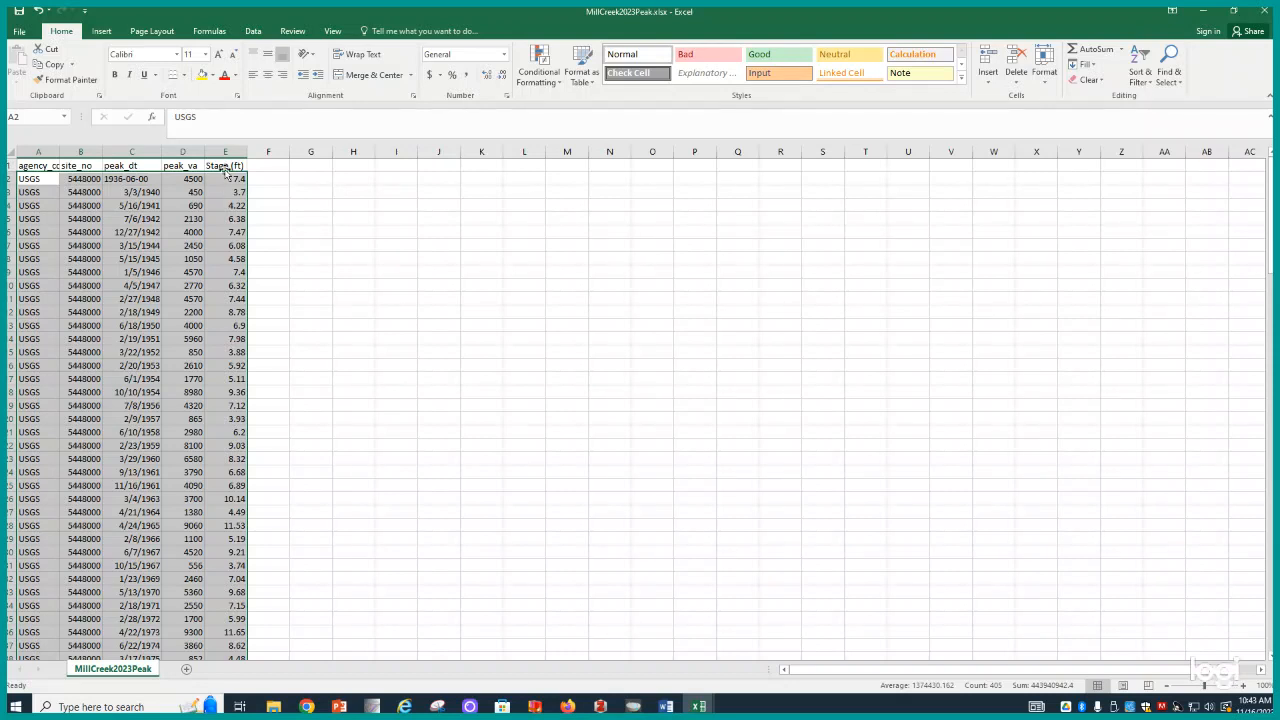
click(252, 31)
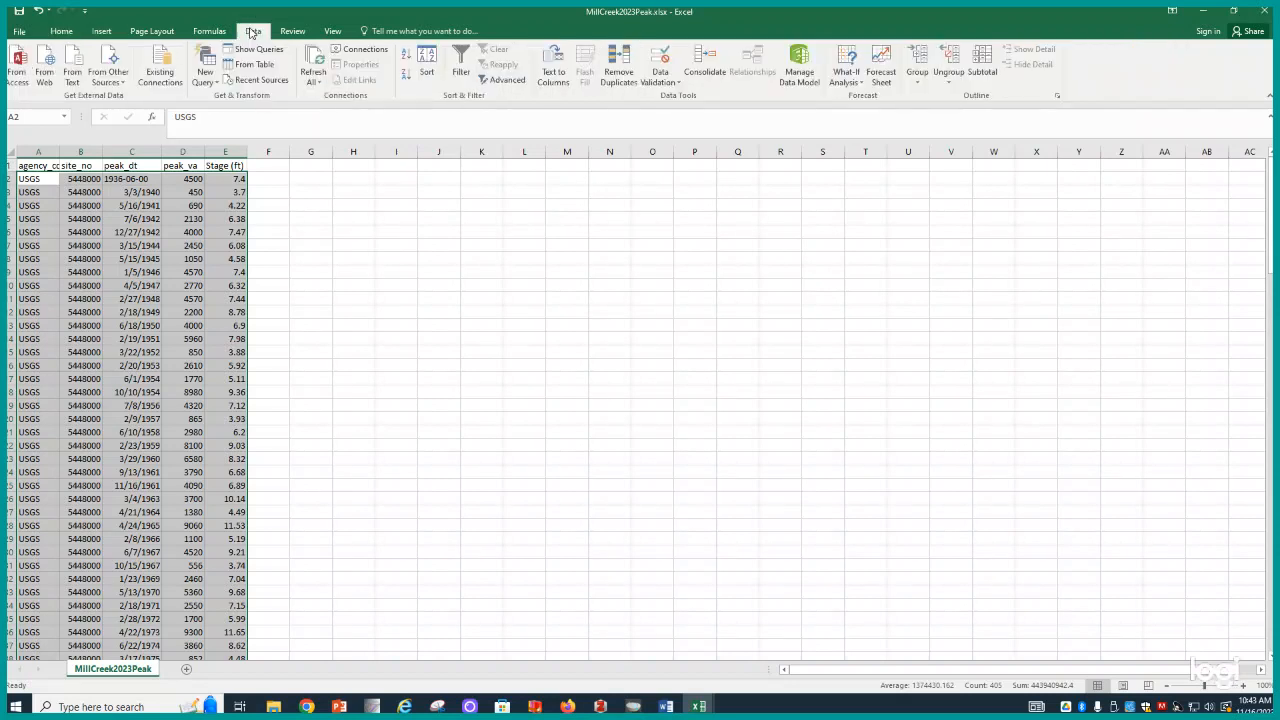
click(427, 67)
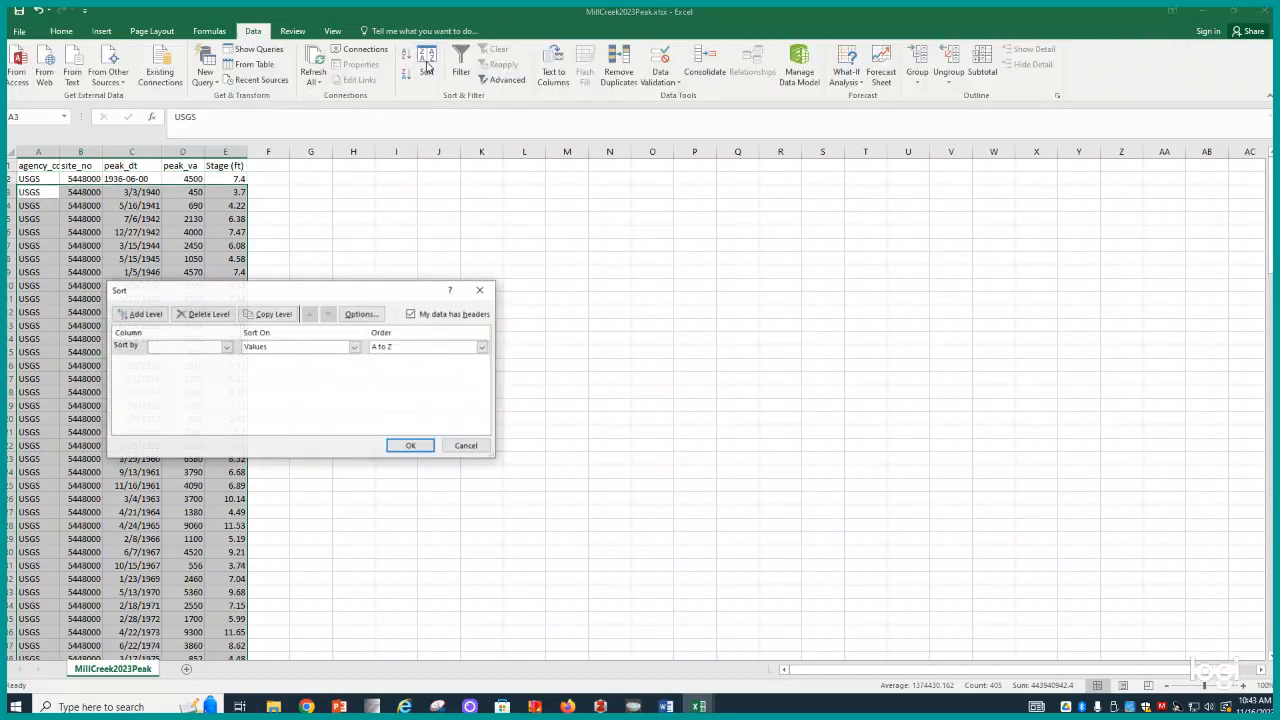
click(227, 347)
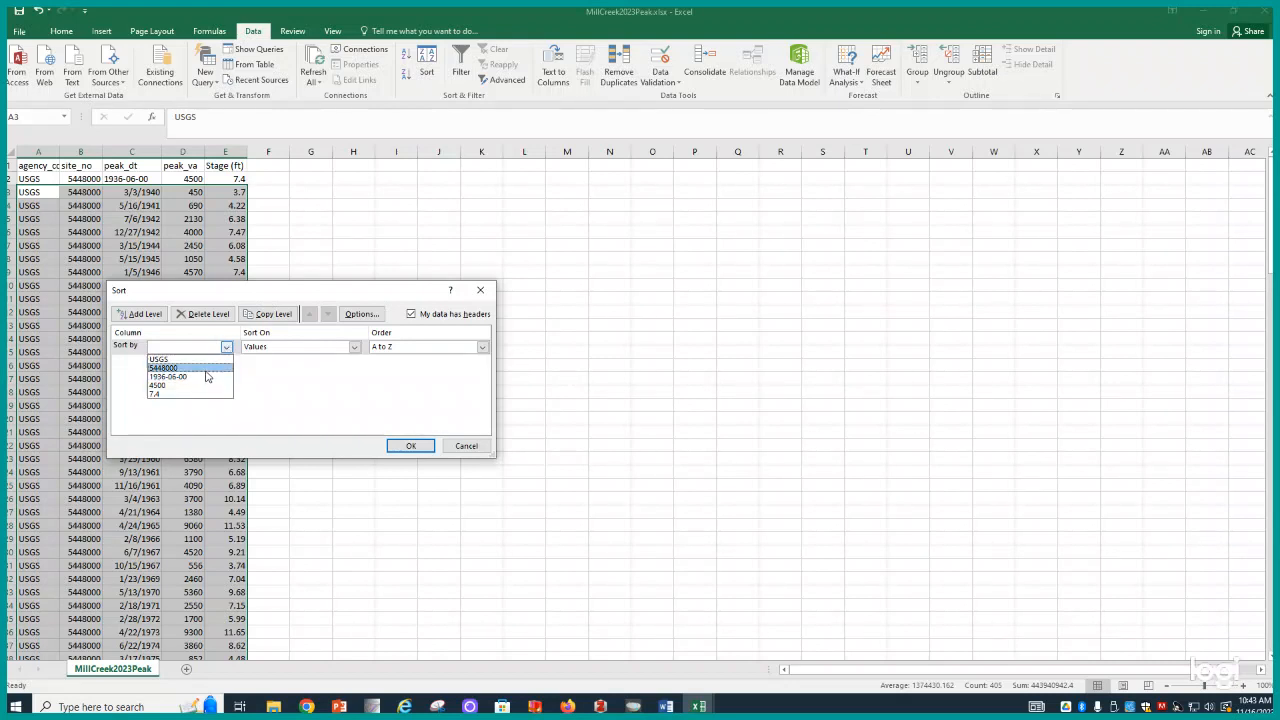
click(410, 316)
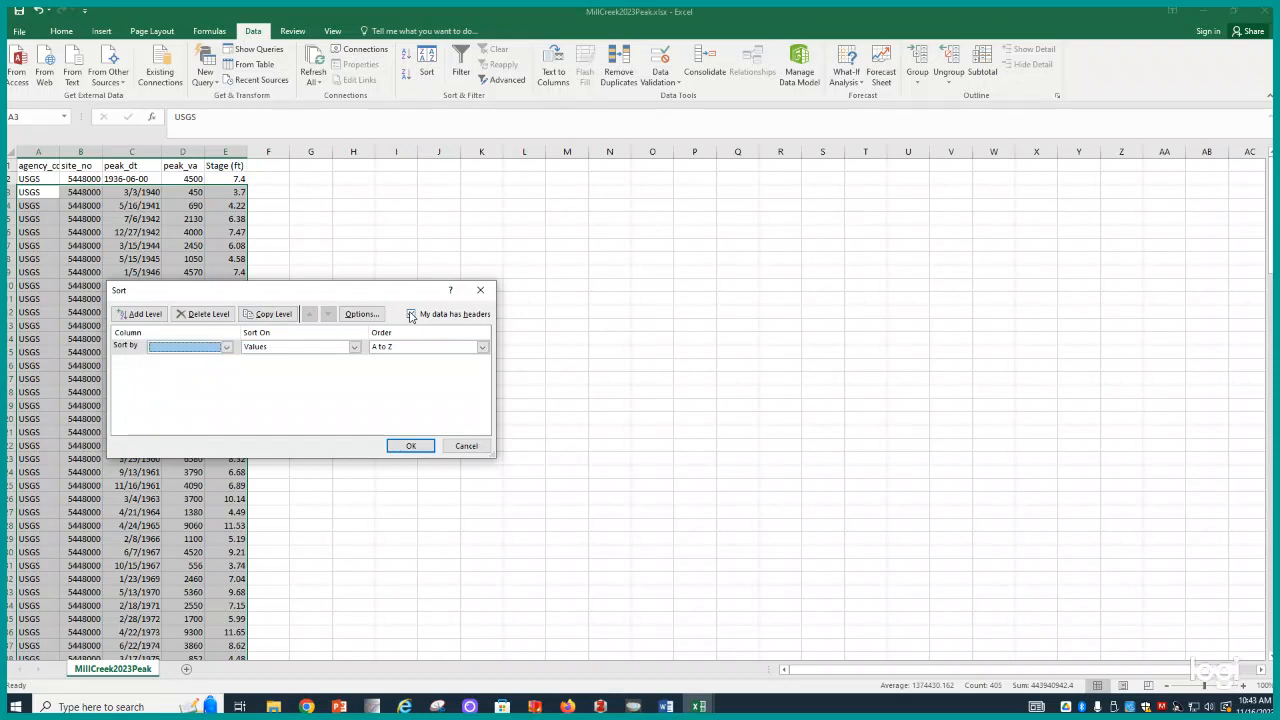
click(410, 315)
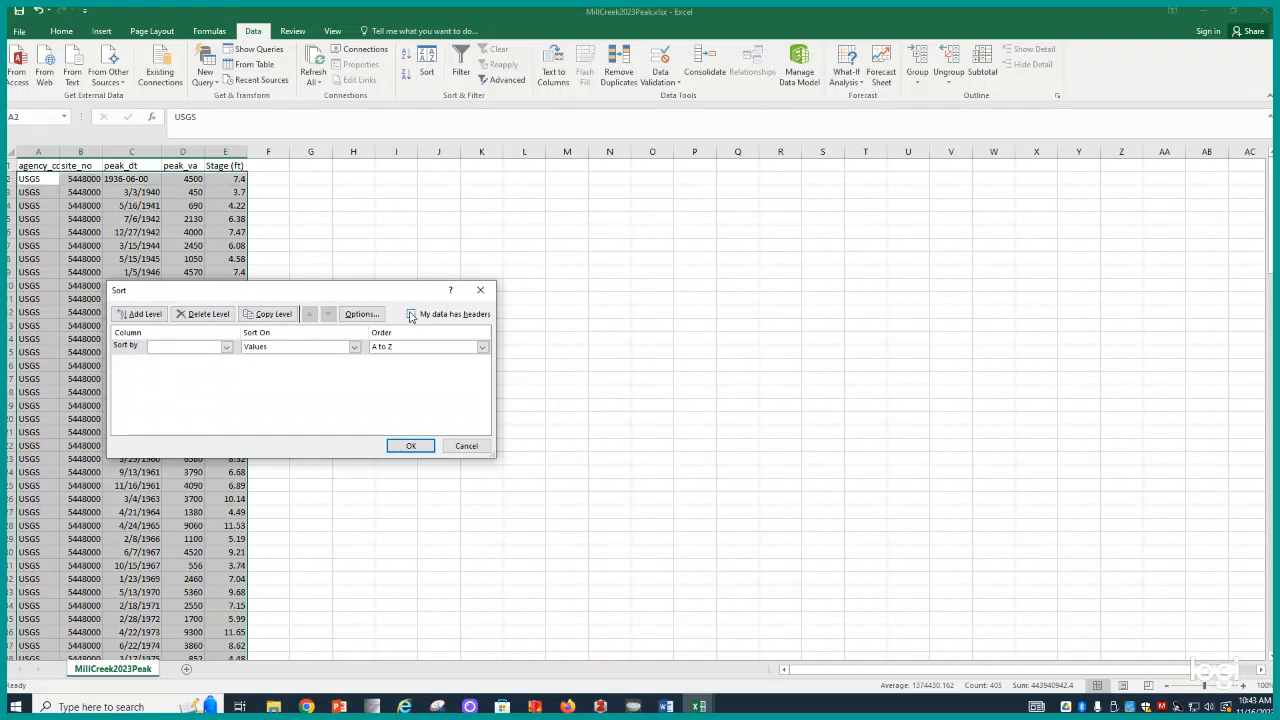
click(227, 347)
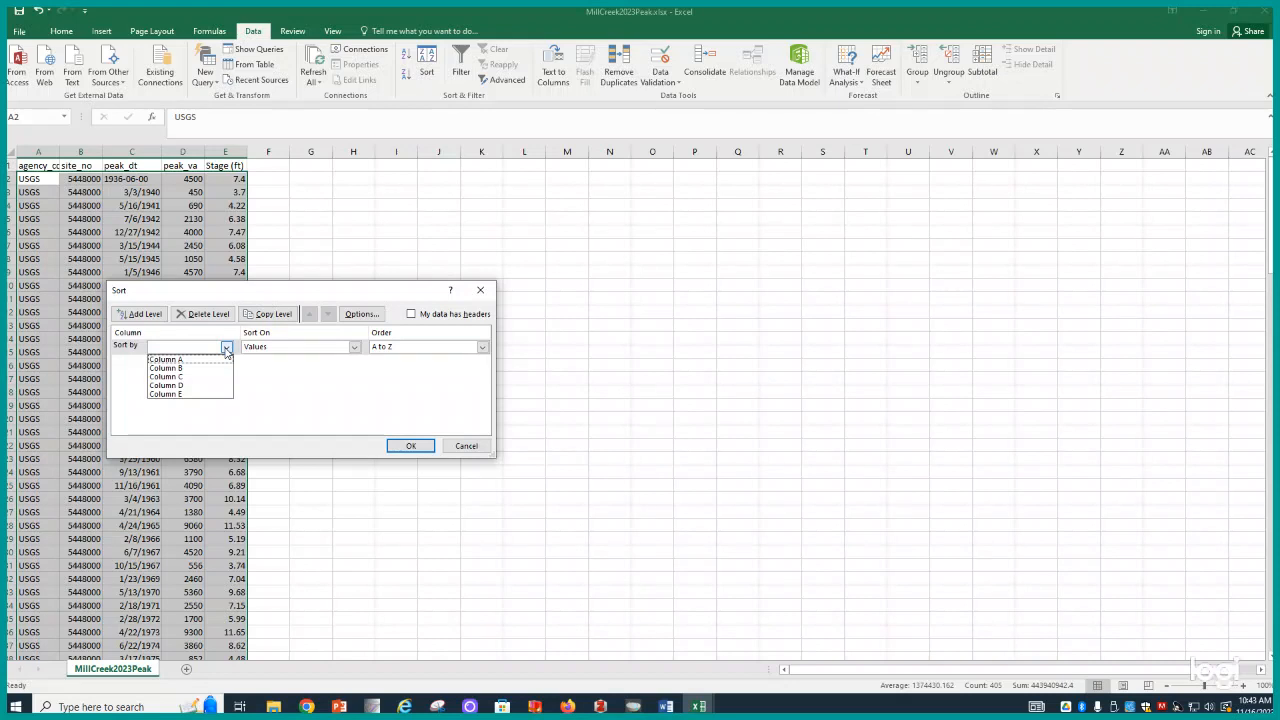
click(174, 394)
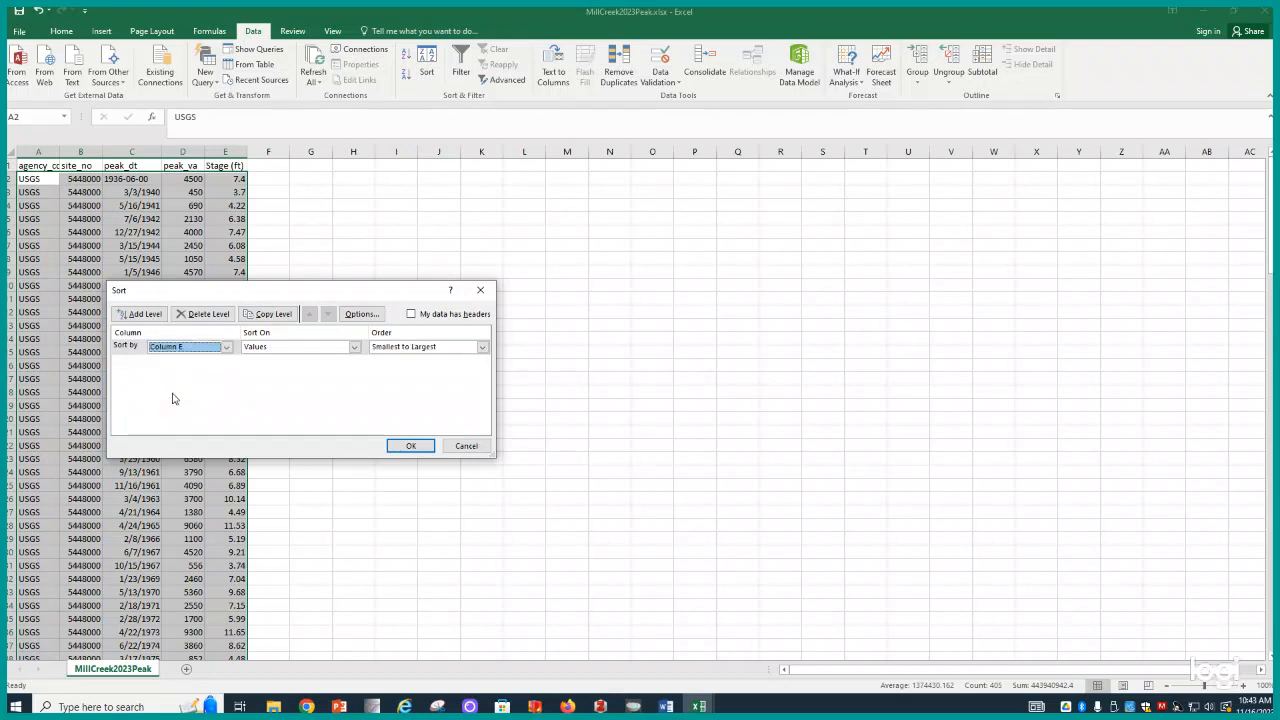
click(432, 347)
click(426, 372)
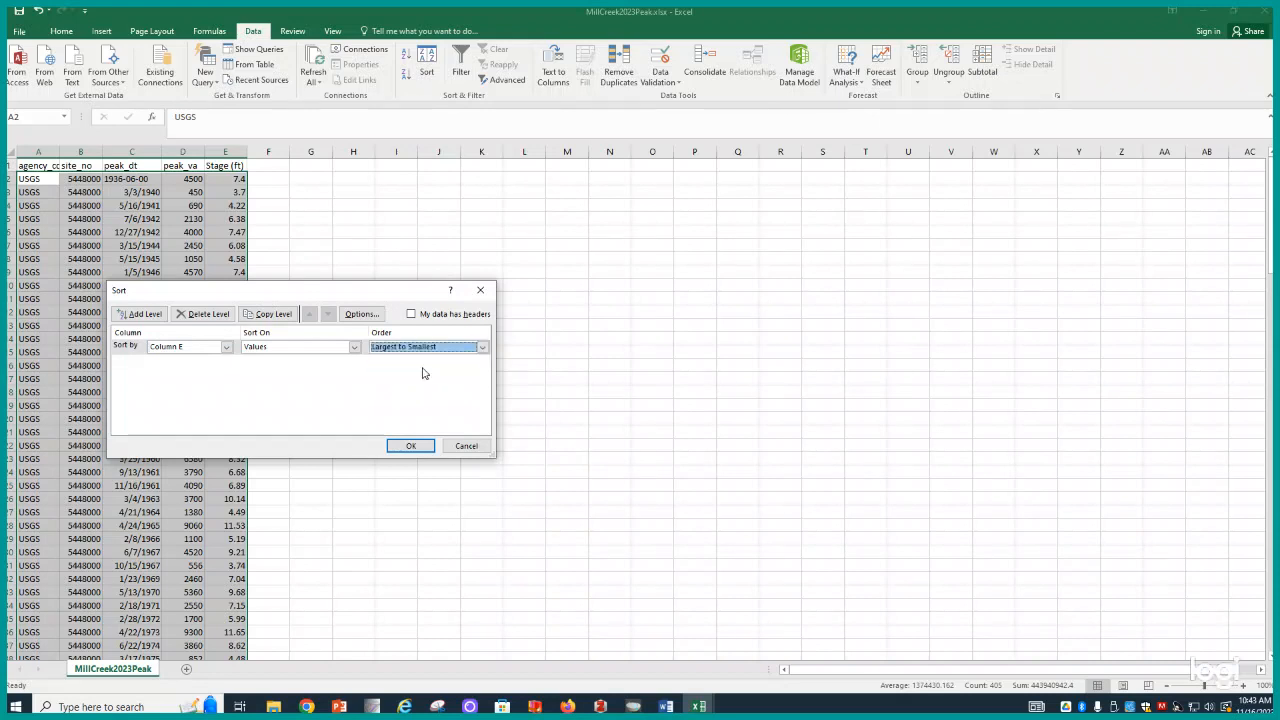
click(408, 447)
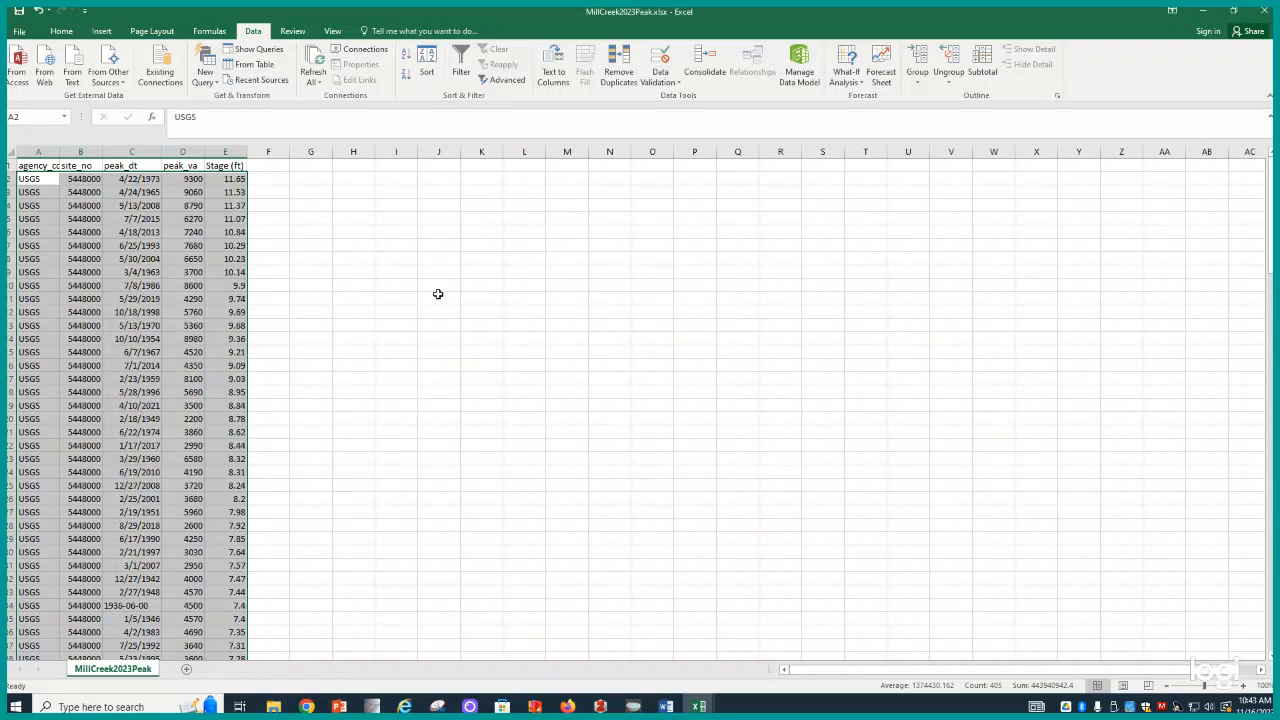
click(453, 313)
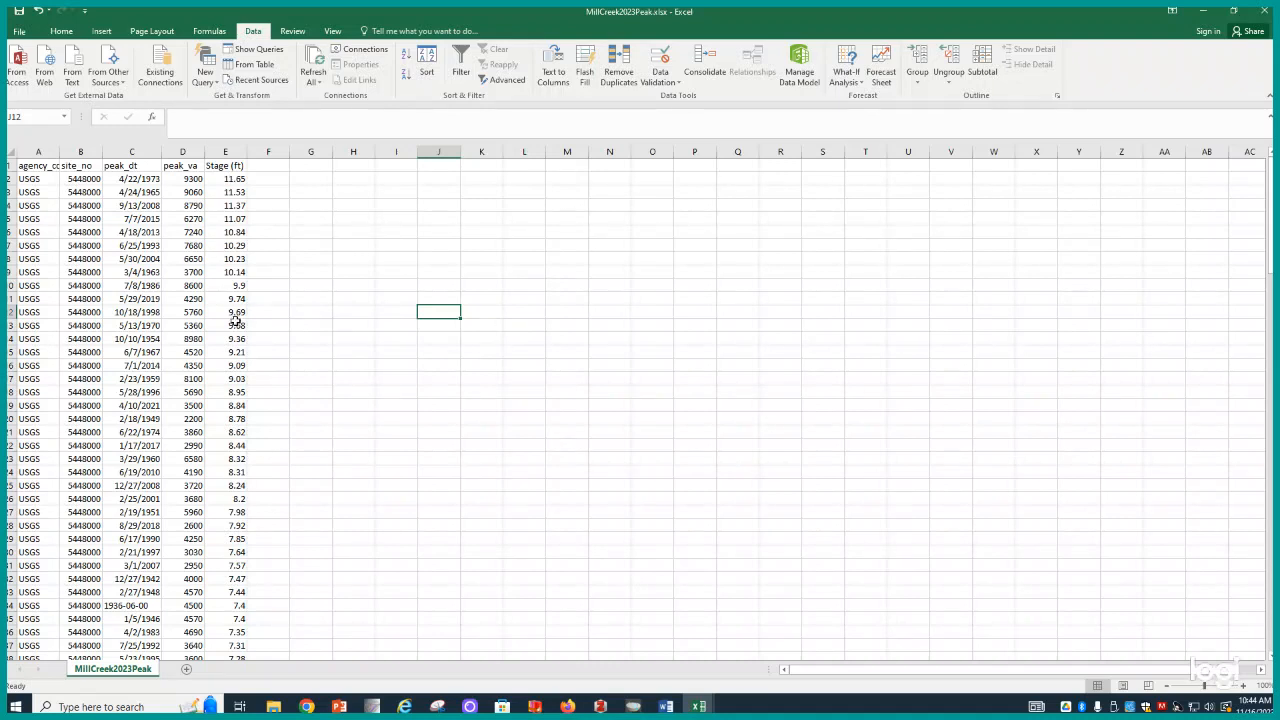
Add a Rank (M) heading in cell F1 and enter 1 as the first rank in F2
scroll(235, 320, down, 9)
scroll(235, 320, down, 7)
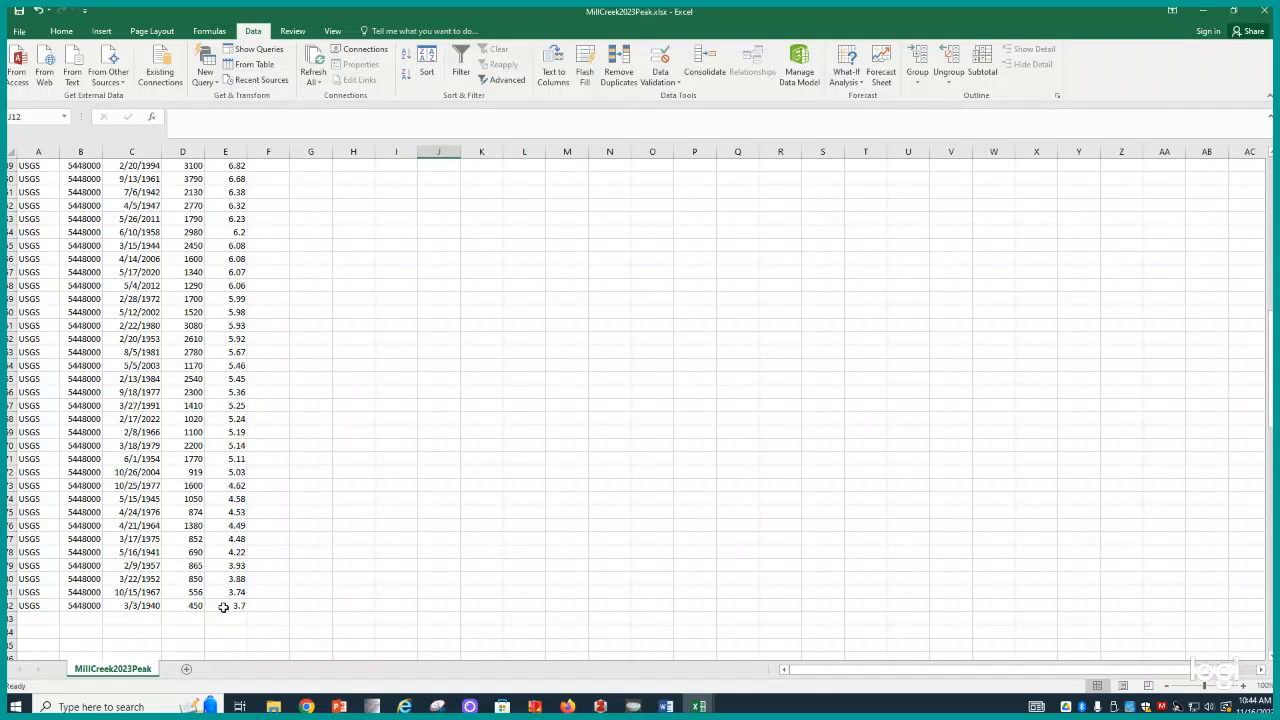
scroll(214, 508, up, 4)
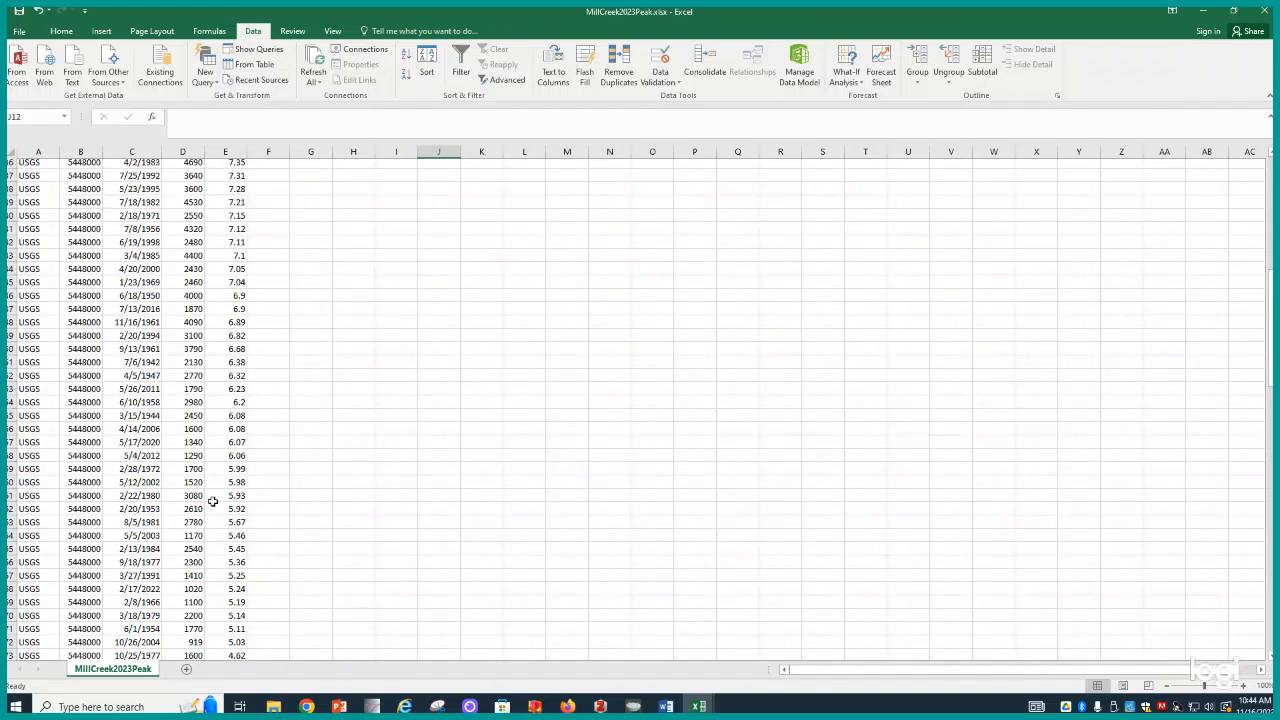
scroll(213, 501, up, 12)
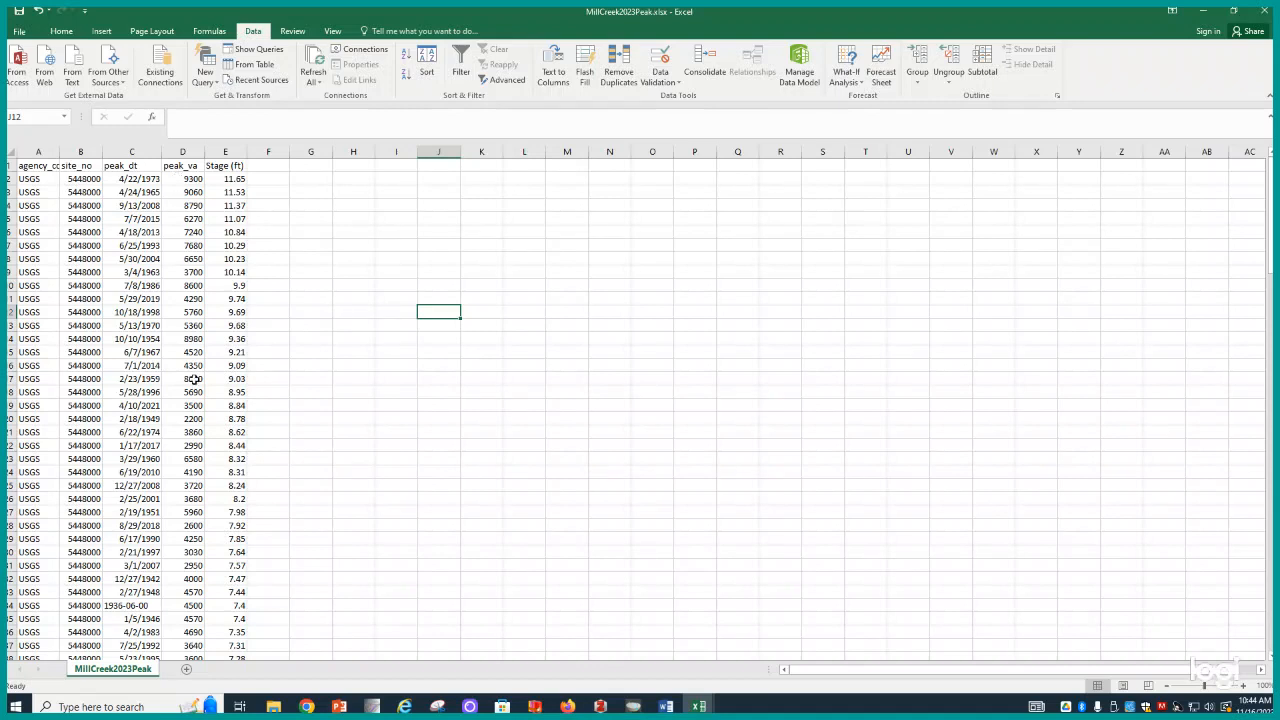
click(263, 166)
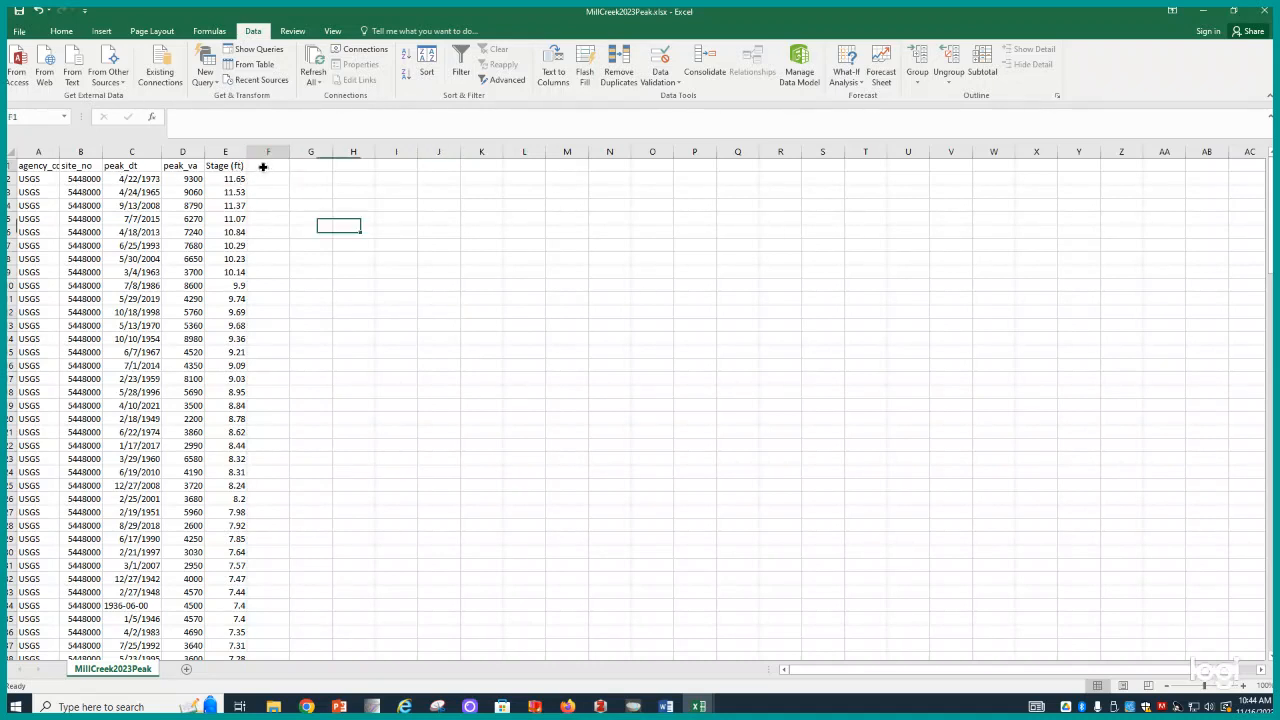
text(R)
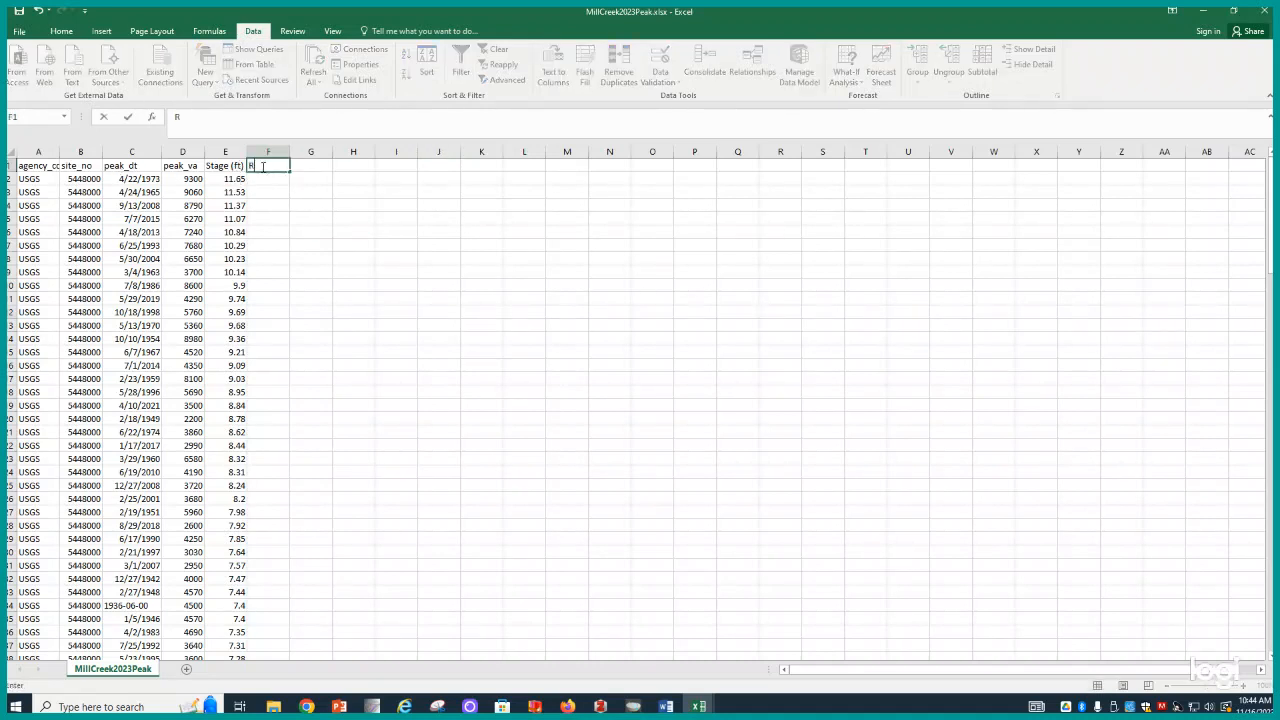
text(ank (M))
key(Return)
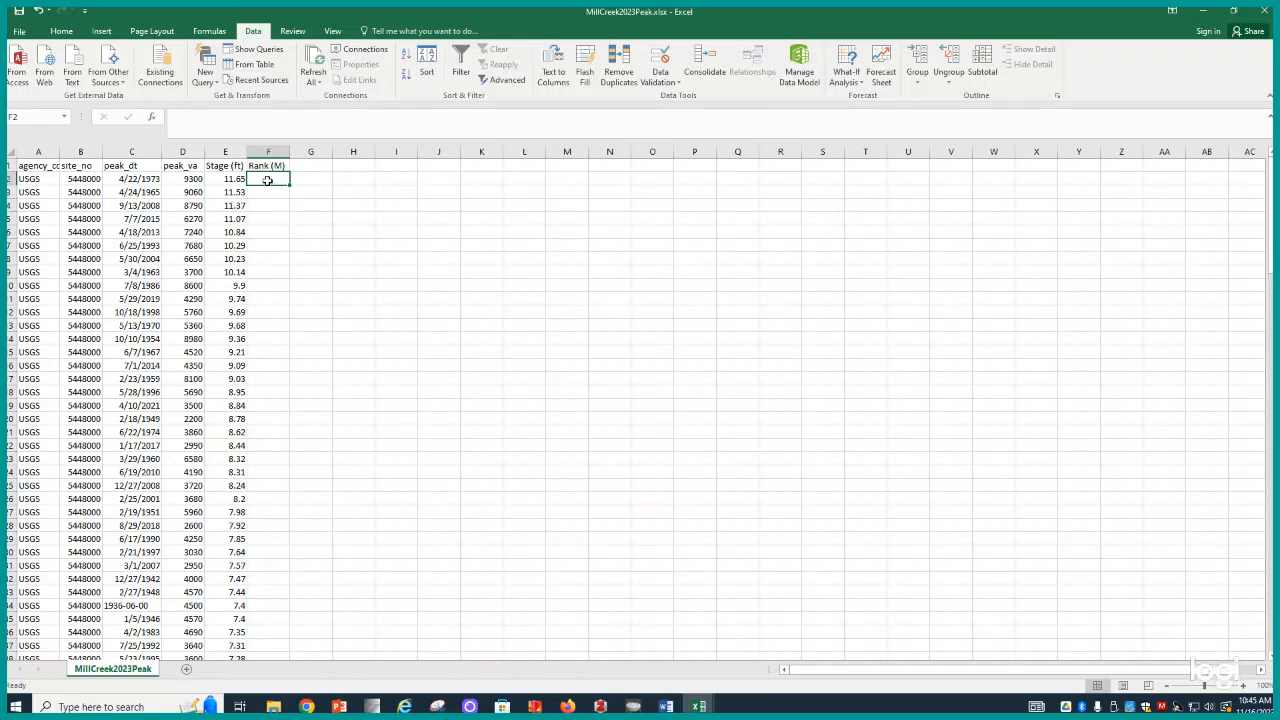
text(1)
click(274, 246)
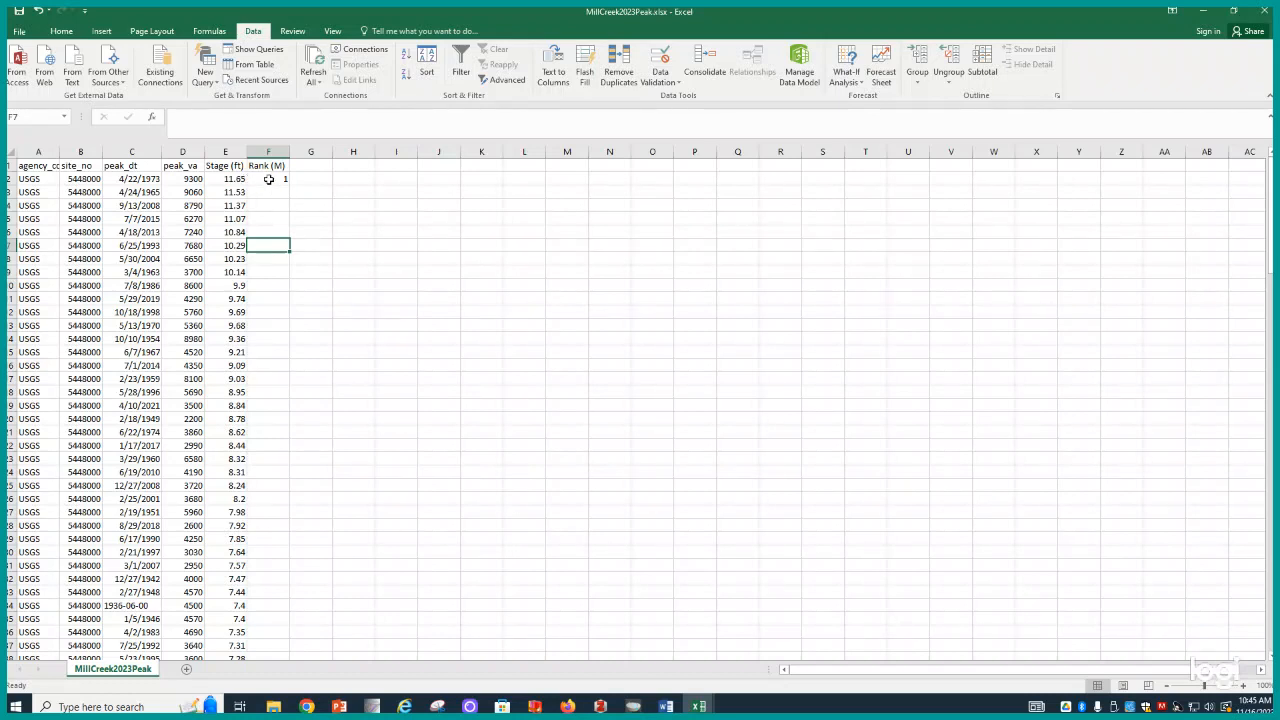
Enter the formula =F2+1 in cell F3 so that each rank follows from the one above
click(267, 192)
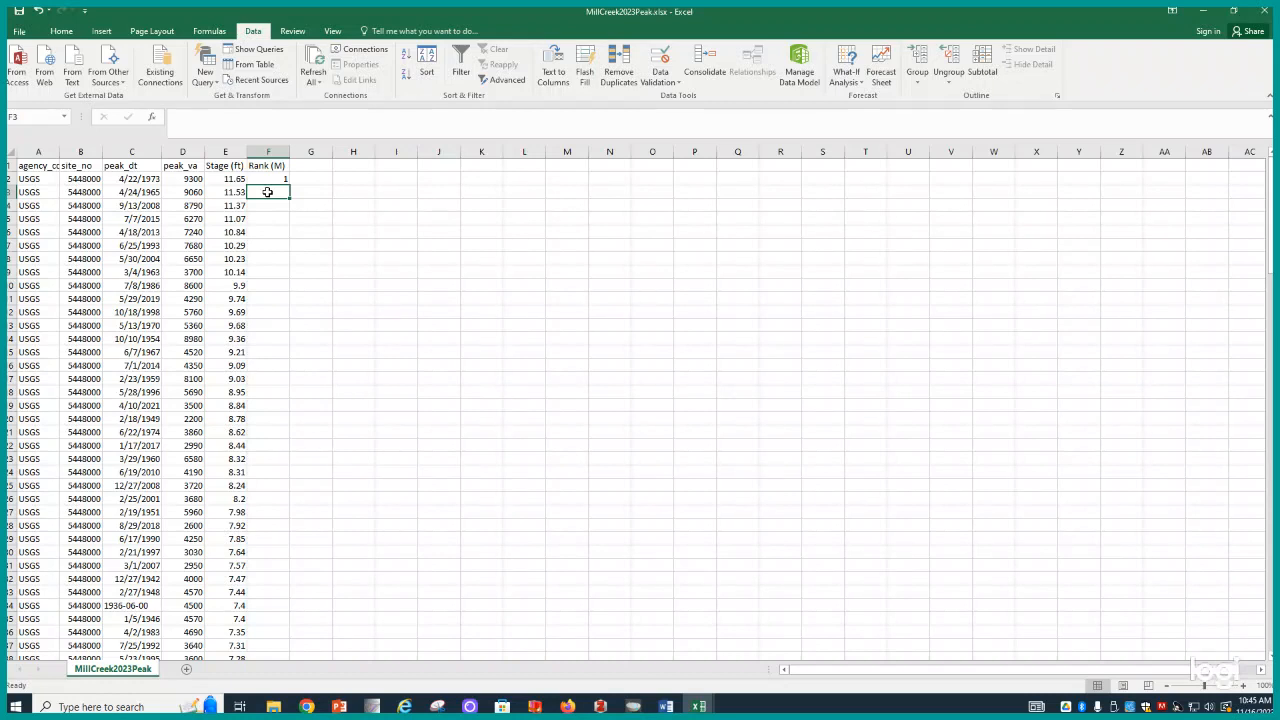
text(=)
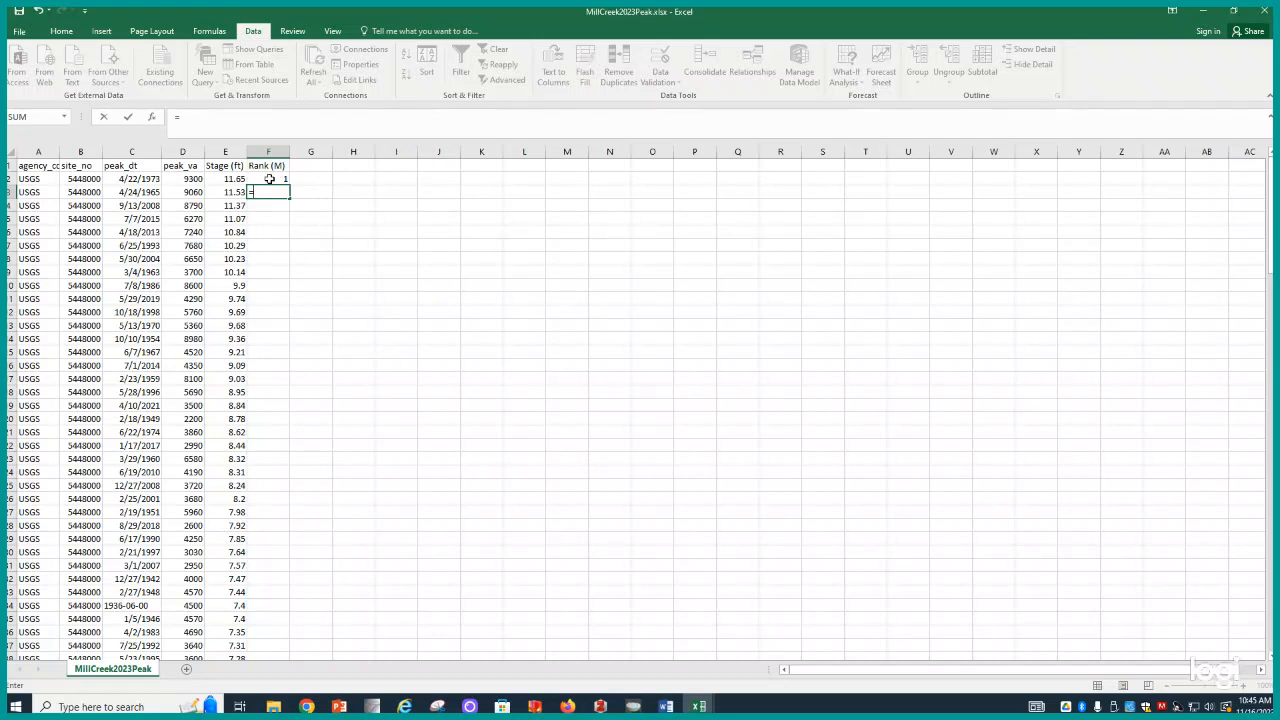
click(268, 178)
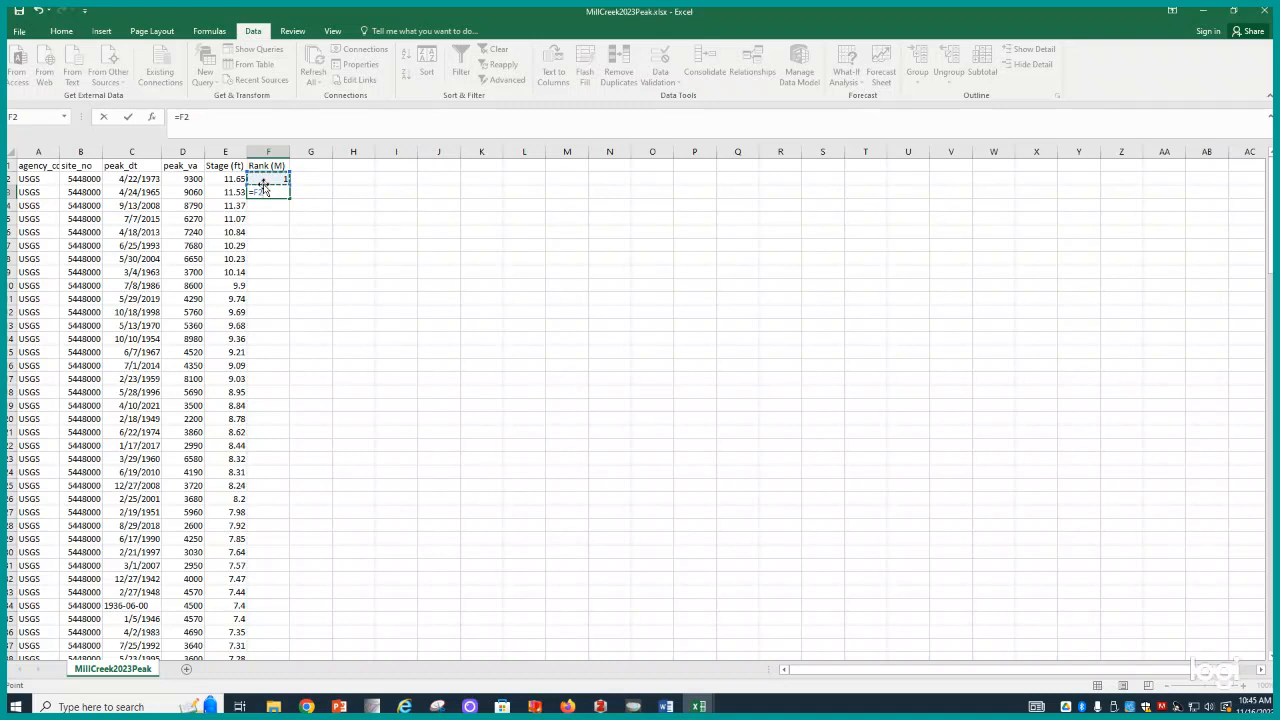
text(+1)
key(Return)
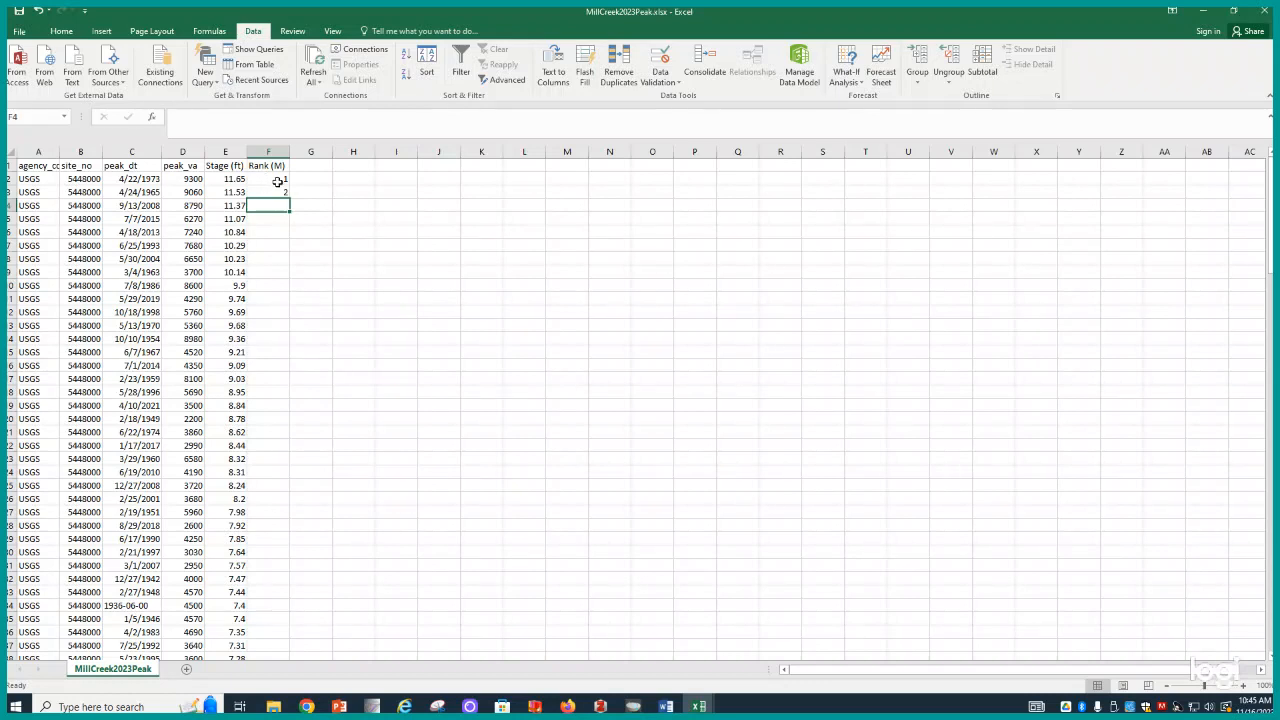
Copy the rank formula from F3 down to every remaining data row, F4 through F82
click(269, 191)
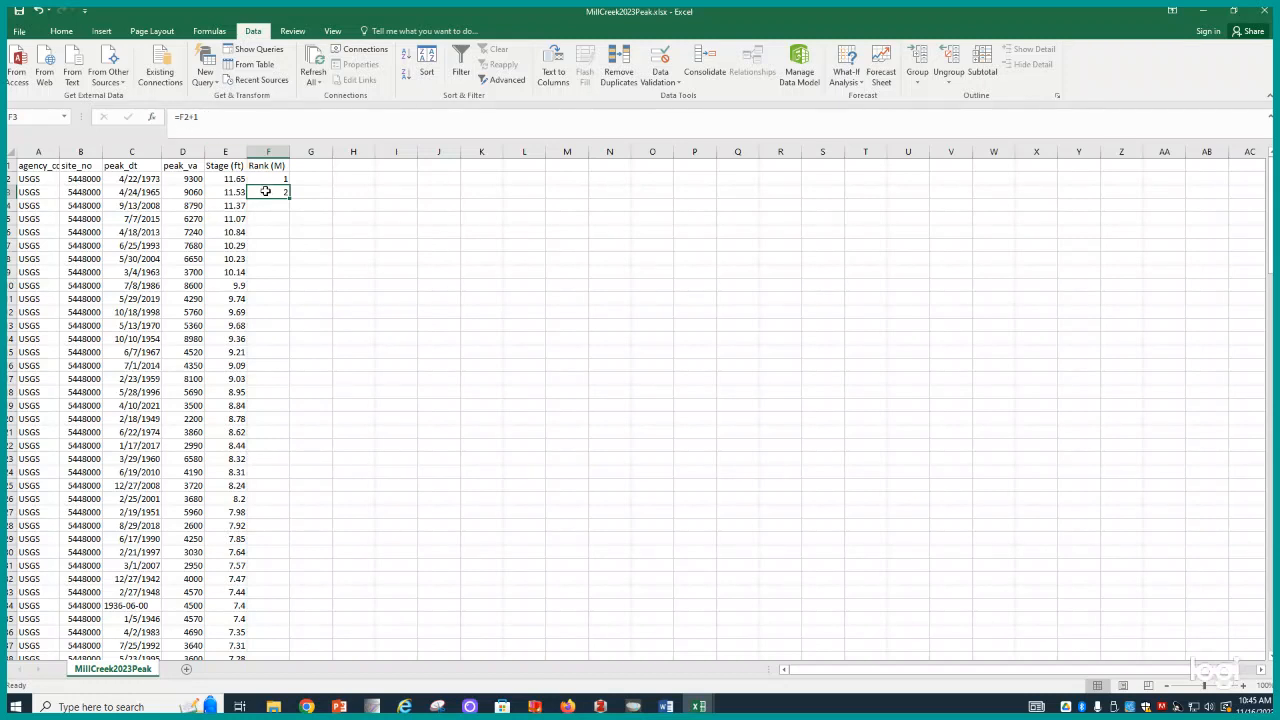
key(ctrl+c)
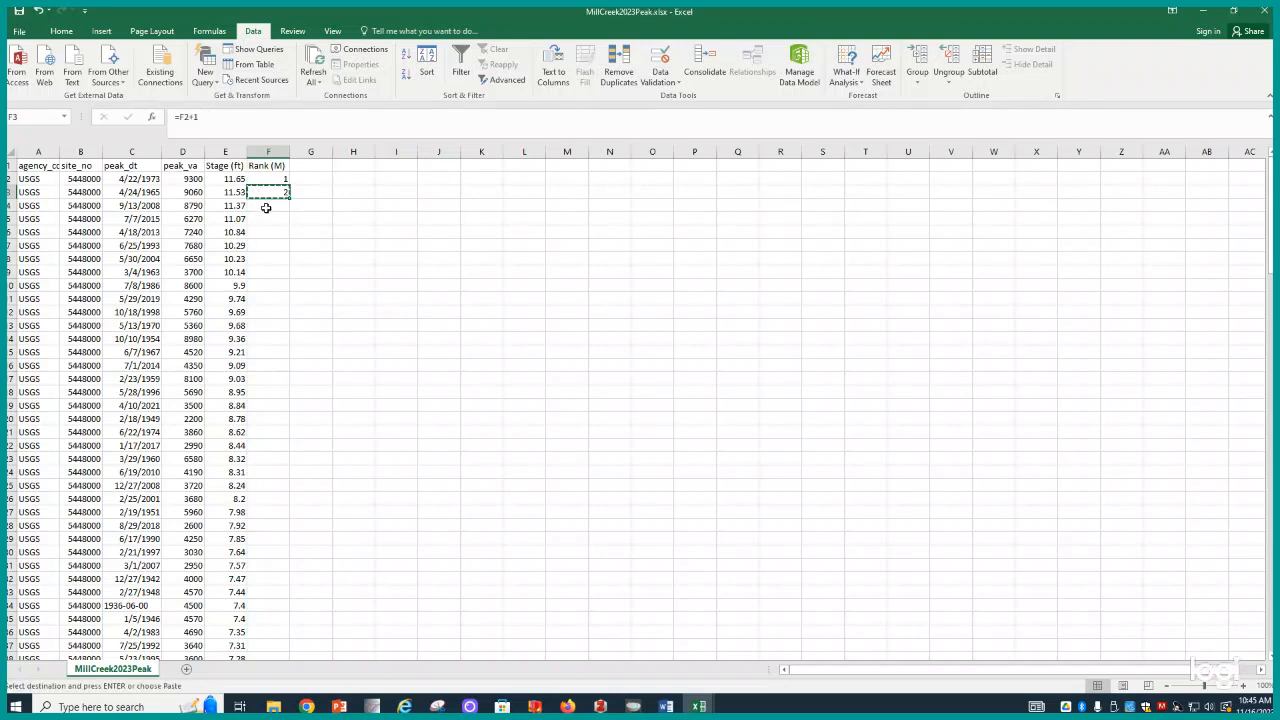
click(266, 207)
drag(266, 207, 277, 672)
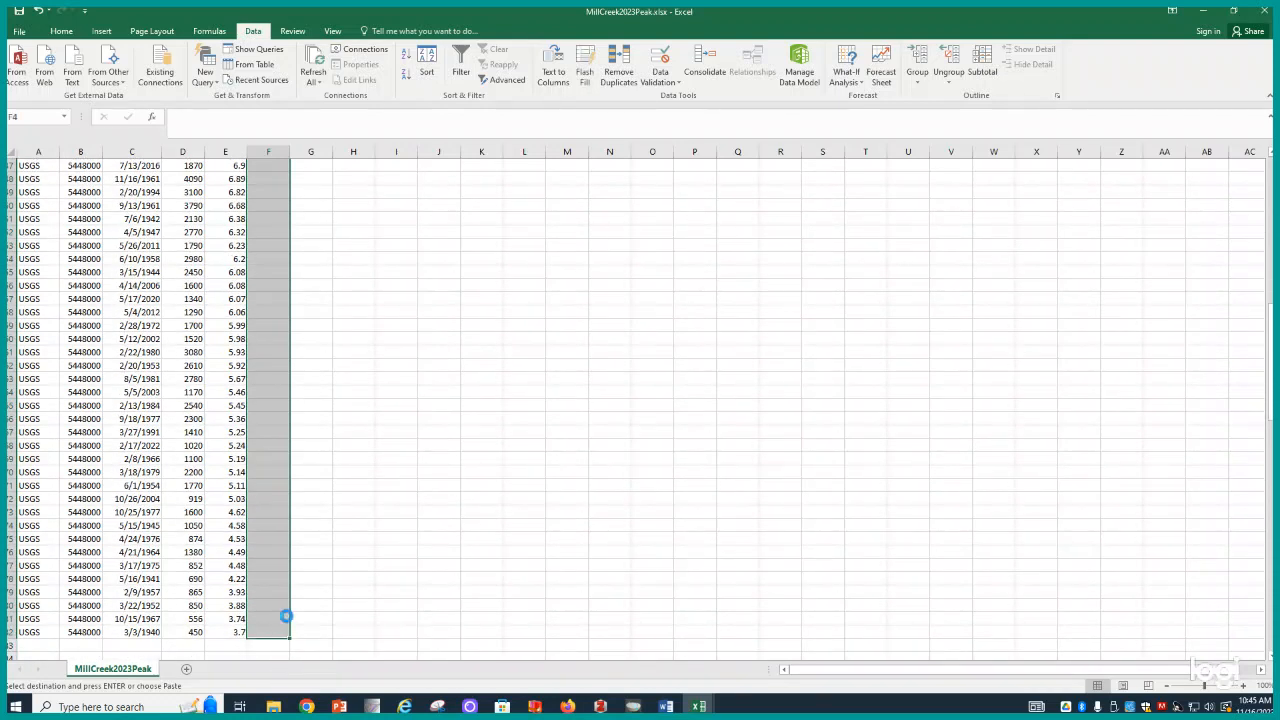
key(ctrl+v)
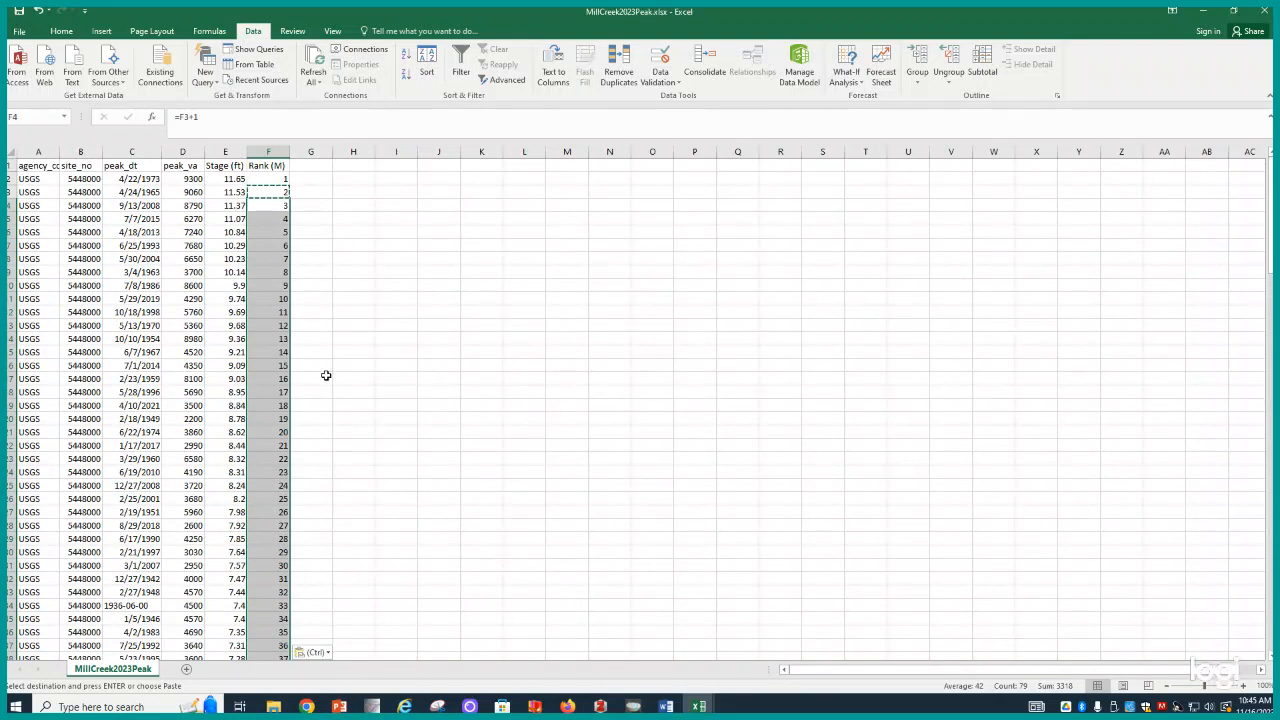
click(363, 248)
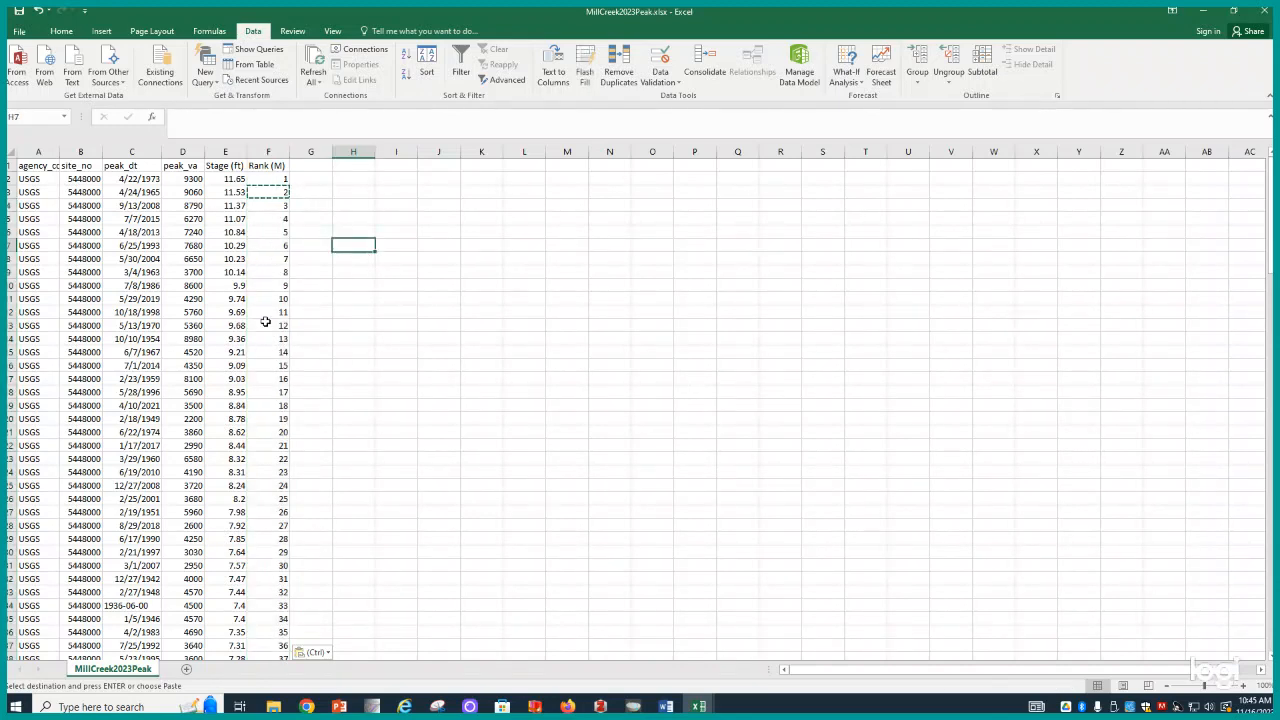
Center the contents of columns E through J, including Stage (ft) and Rank (M)
scroll(274, 406, down, 11)
scroll(274, 412, down, 8)
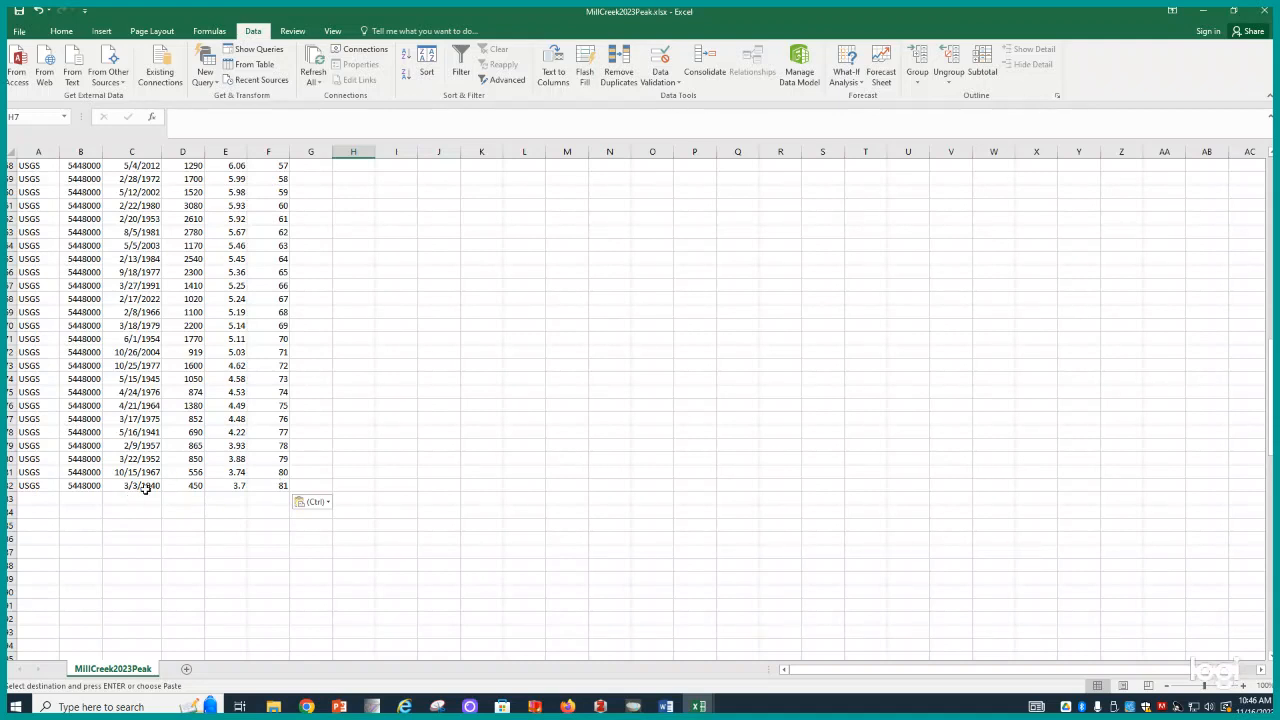
scroll(257, 396, up, 9)
scroll(238, 252, up, 10)
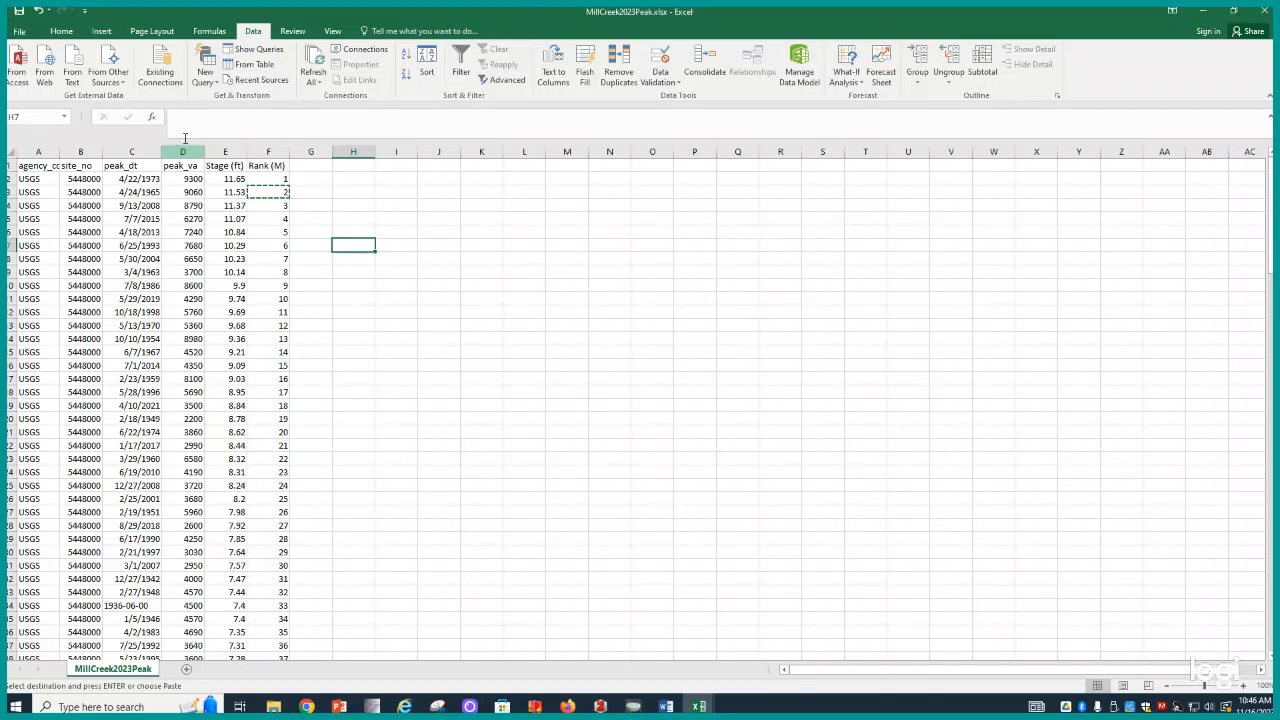
drag(235, 148, 452, 151)
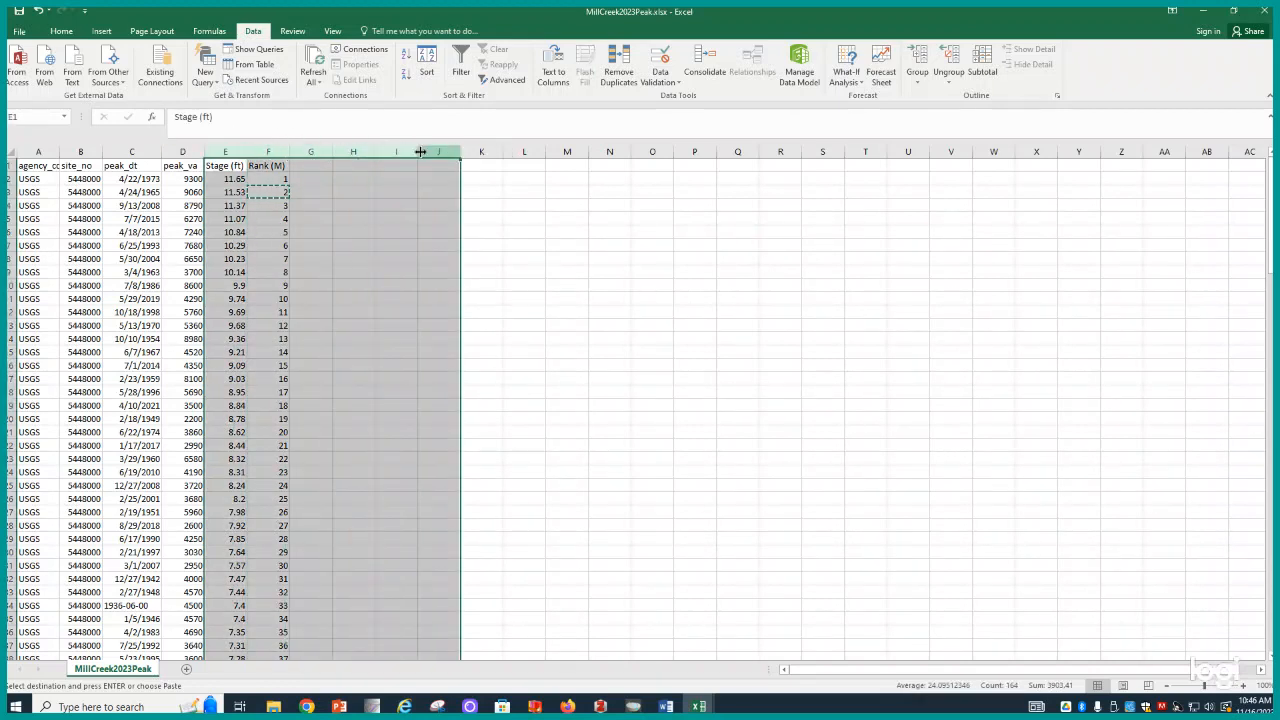
click(63, 33)
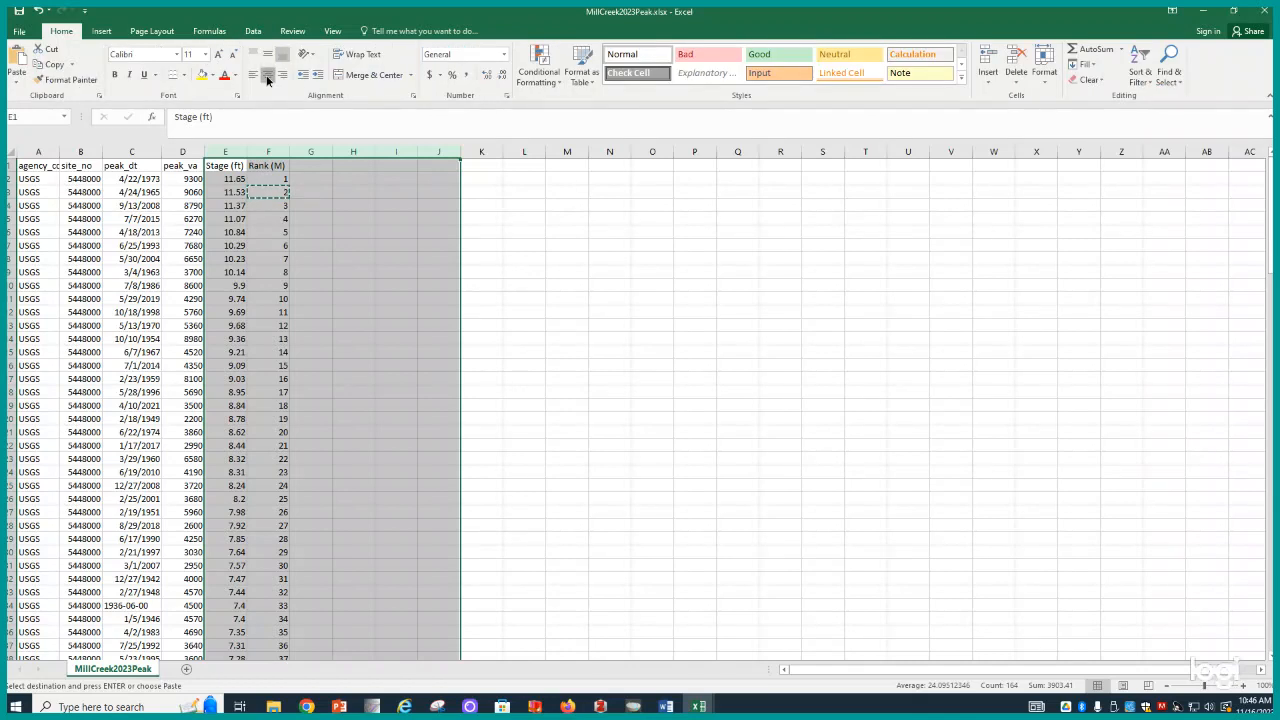
key(Escape)
click(420, 297)
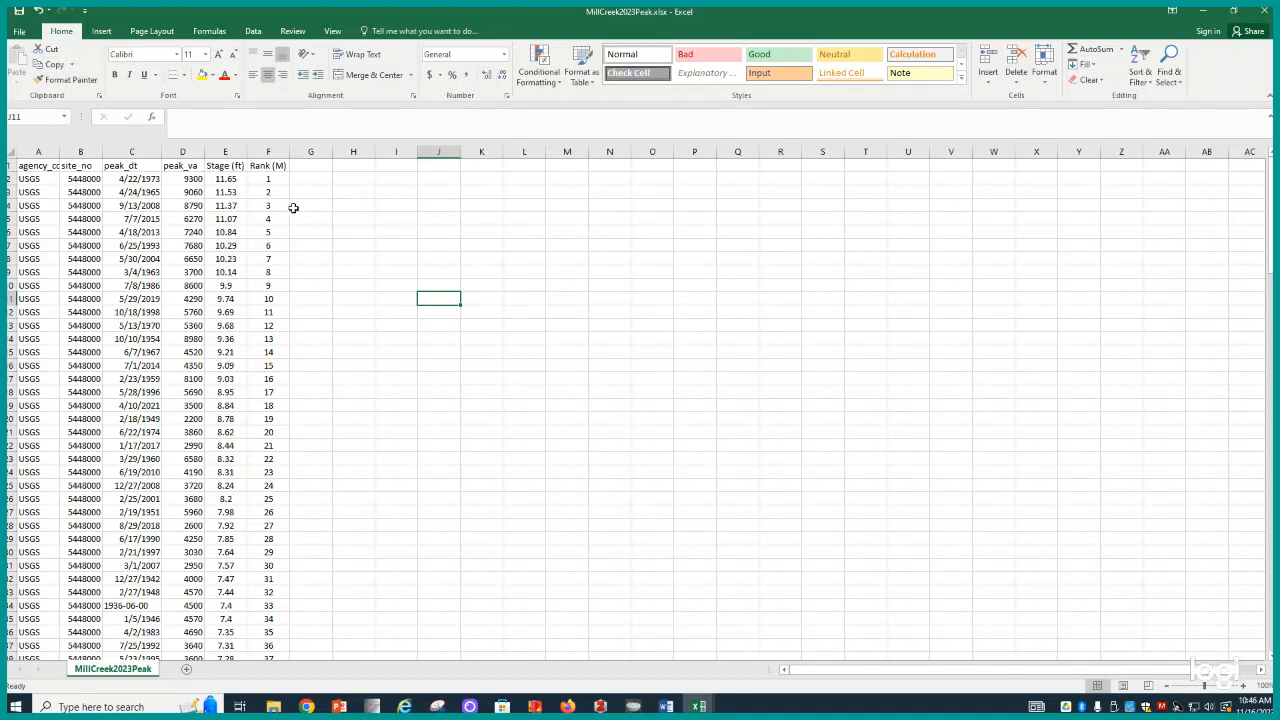
Add the heading R (years) in cell G1 for the recurrence interval column
click(315, 165)
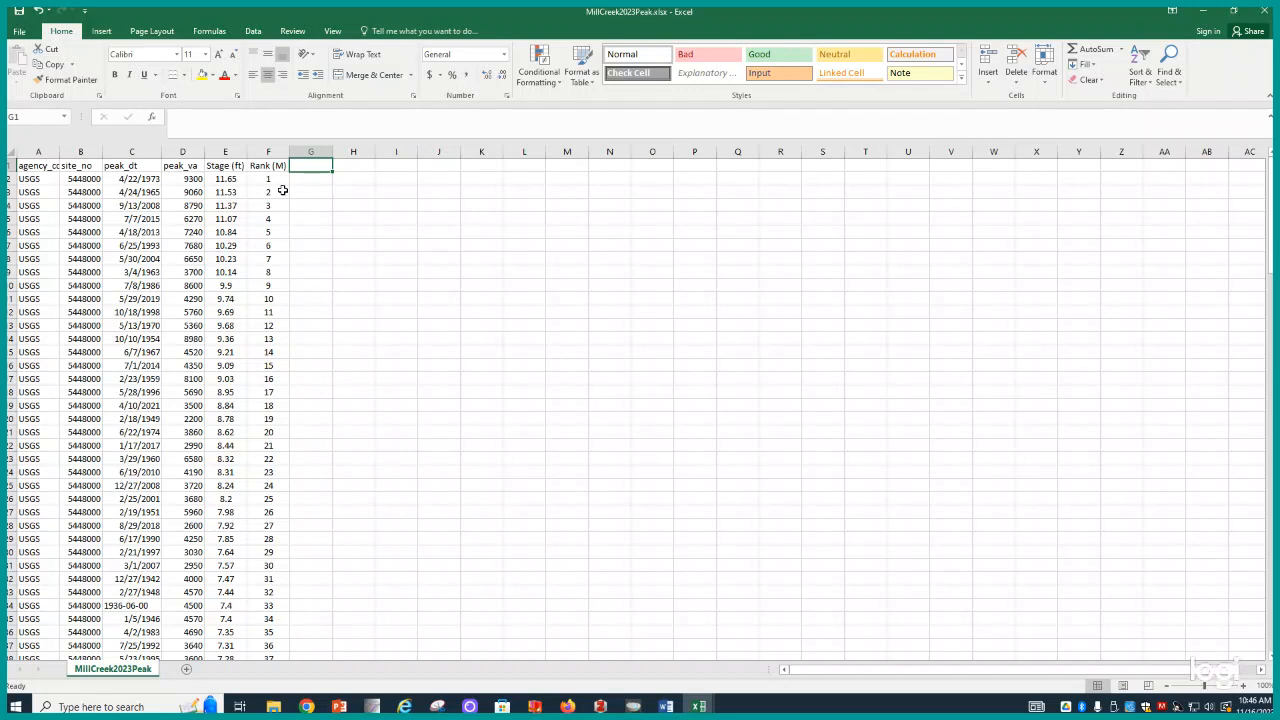
text(R)
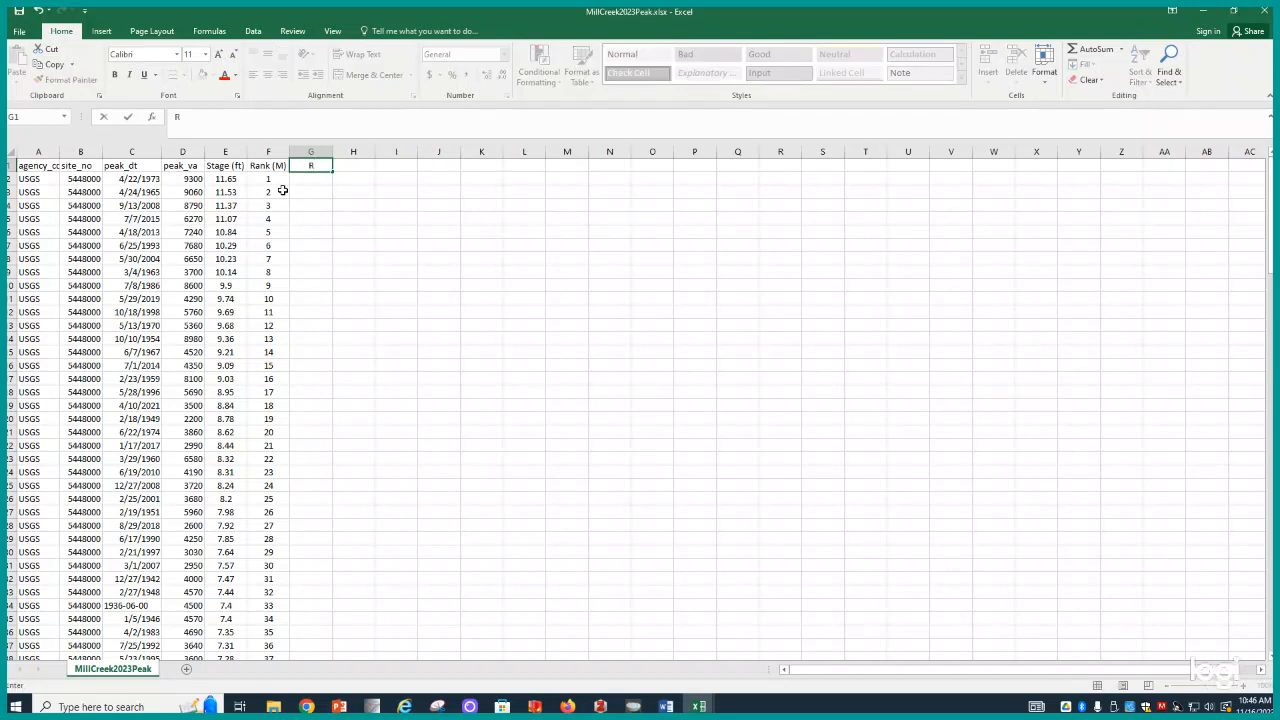
text( (years))
key(Return)
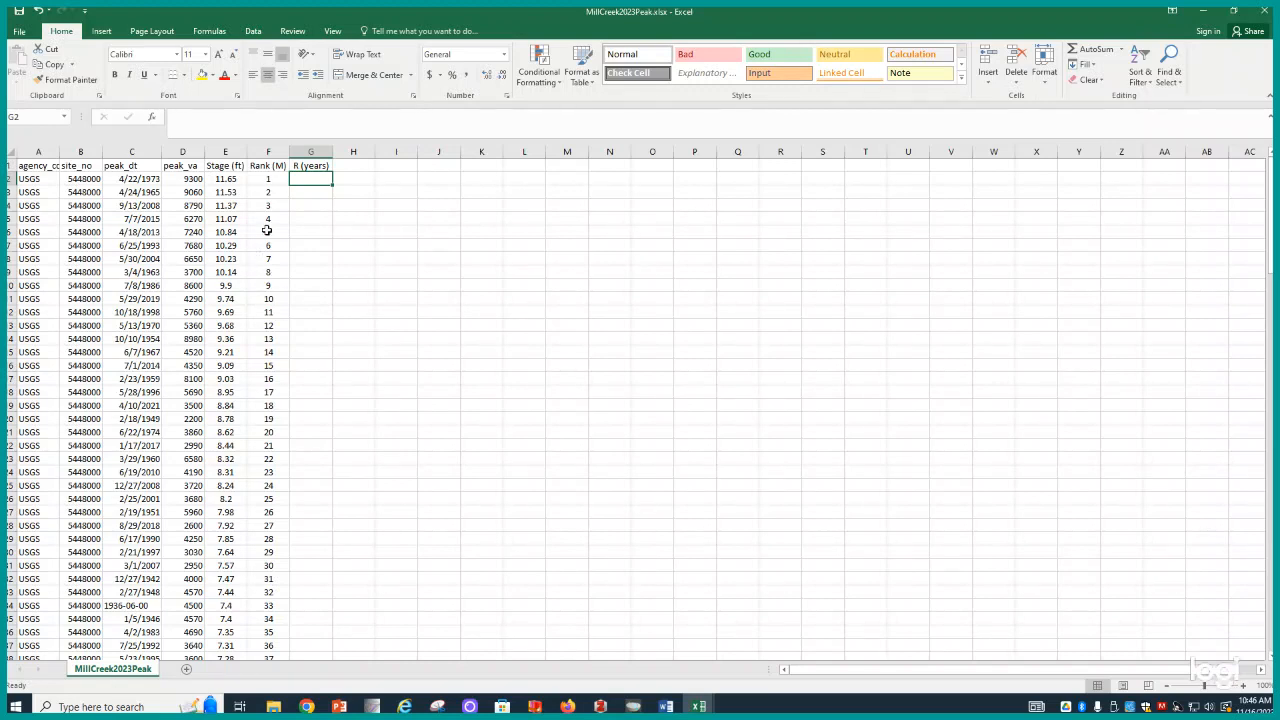
Check the ranks down to the last data row and enter the recurrence interval formula =82/F2 in cell G2
scroll(267, 230, down, 18)
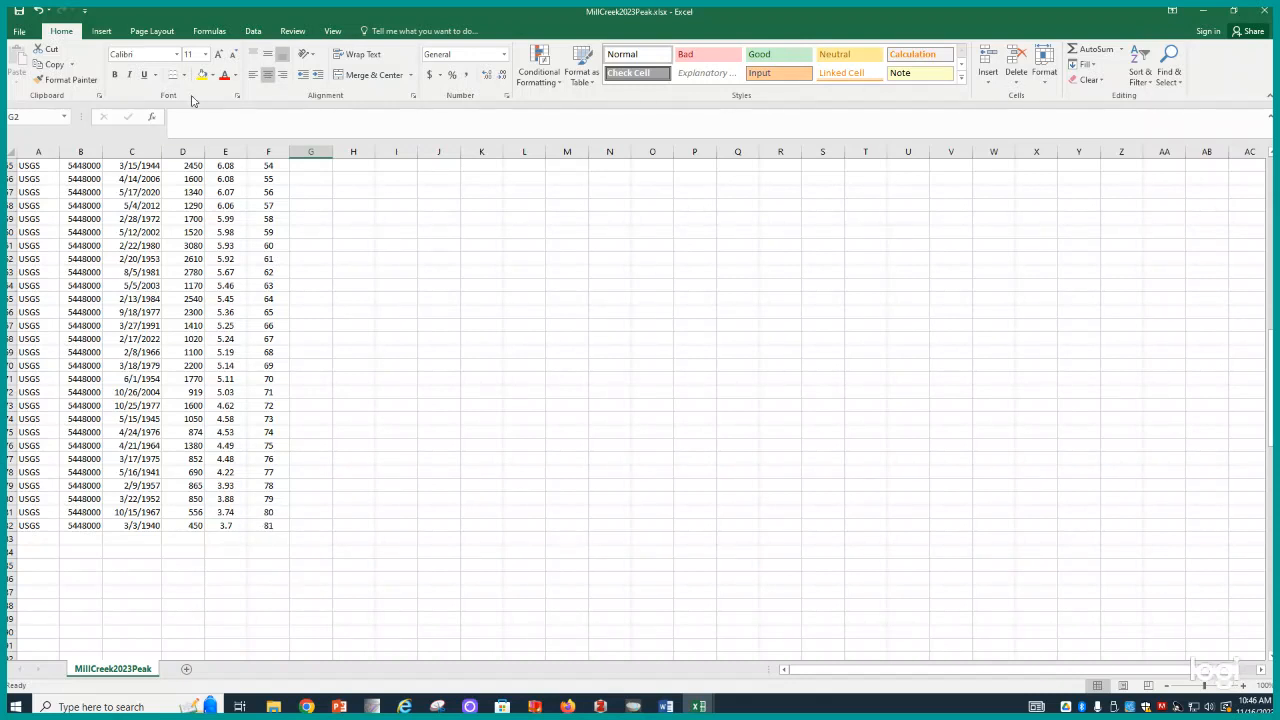
scroll(275, 368, up, 10)
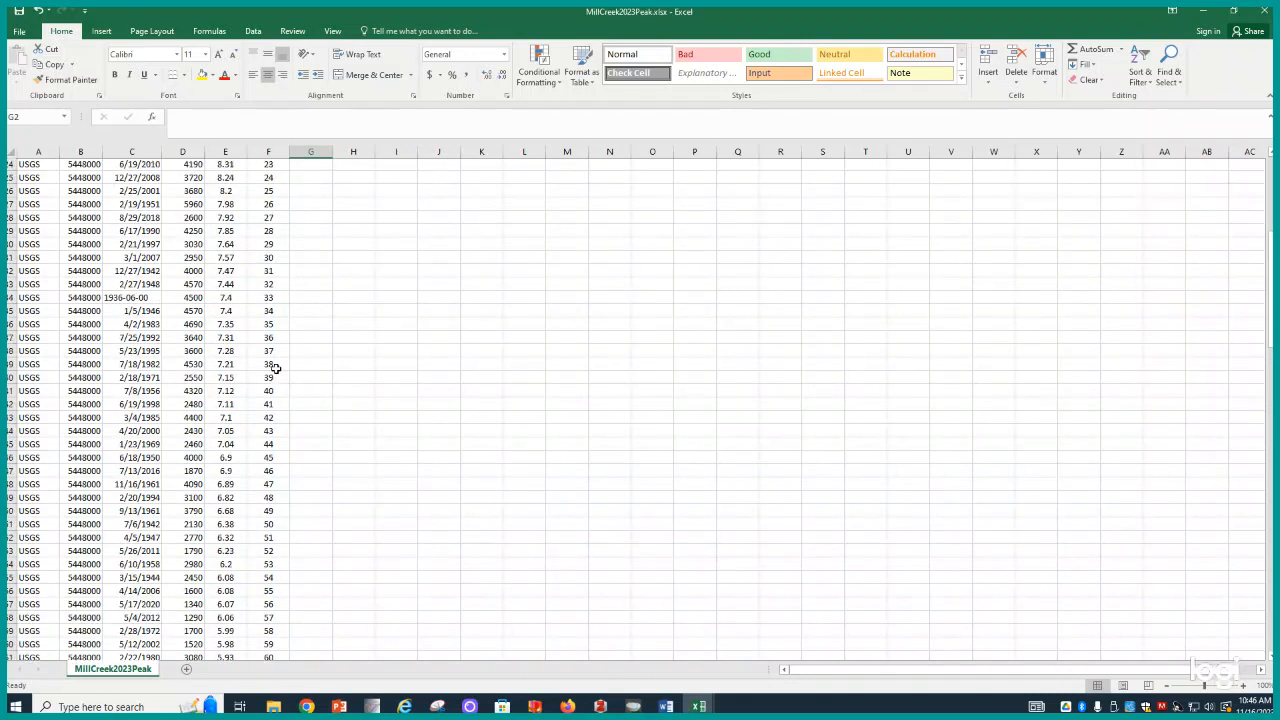
scroll(275, 368, up, 8)
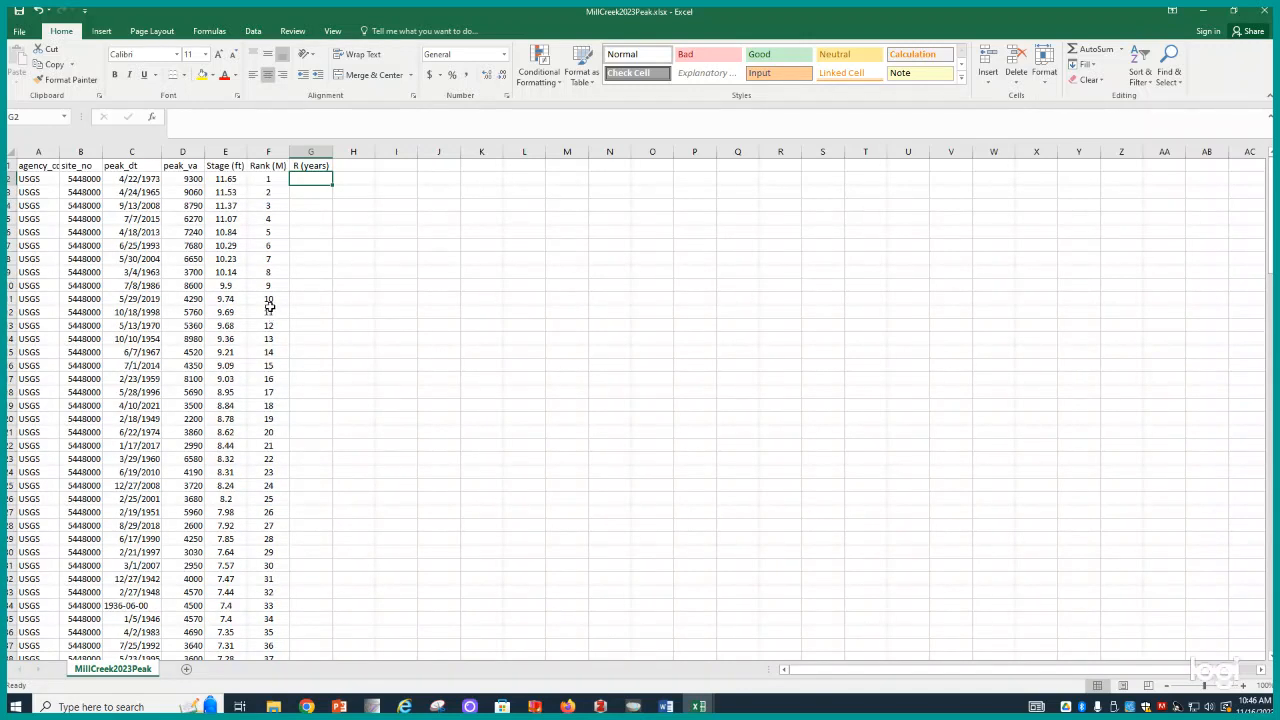
scroll(294, 495, down, 11)
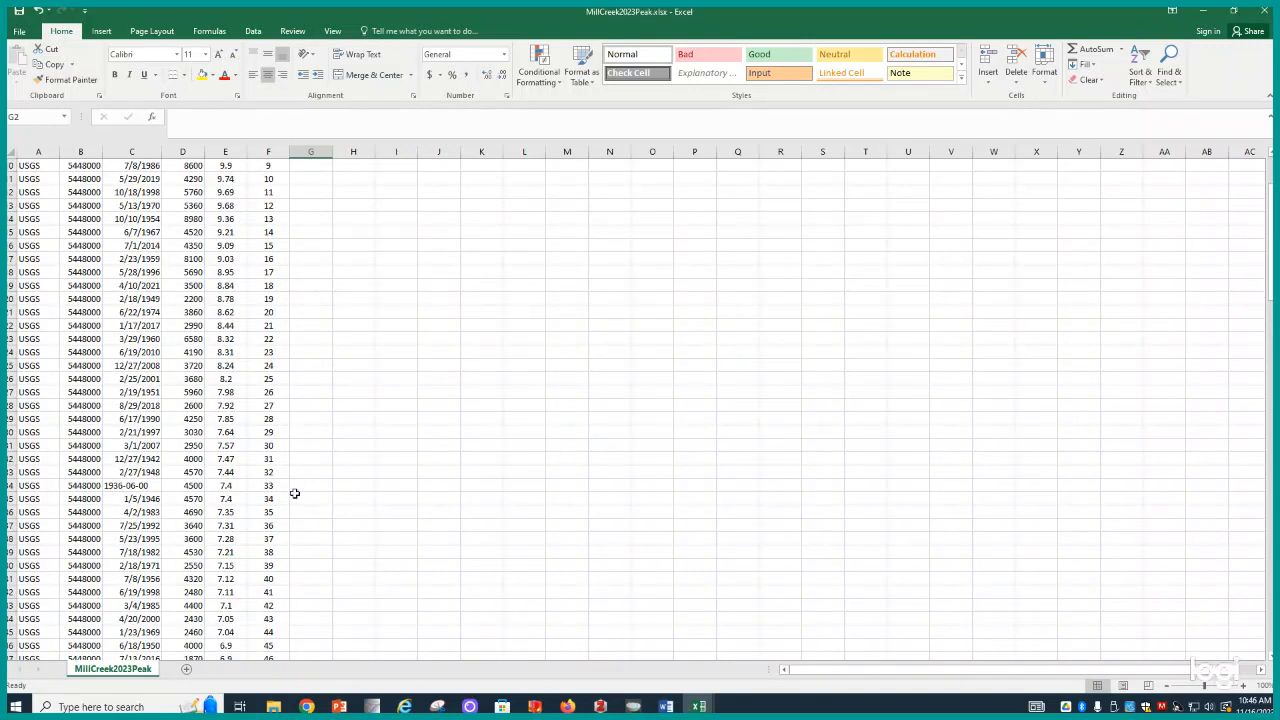
scroll(294, 503, down, 5)
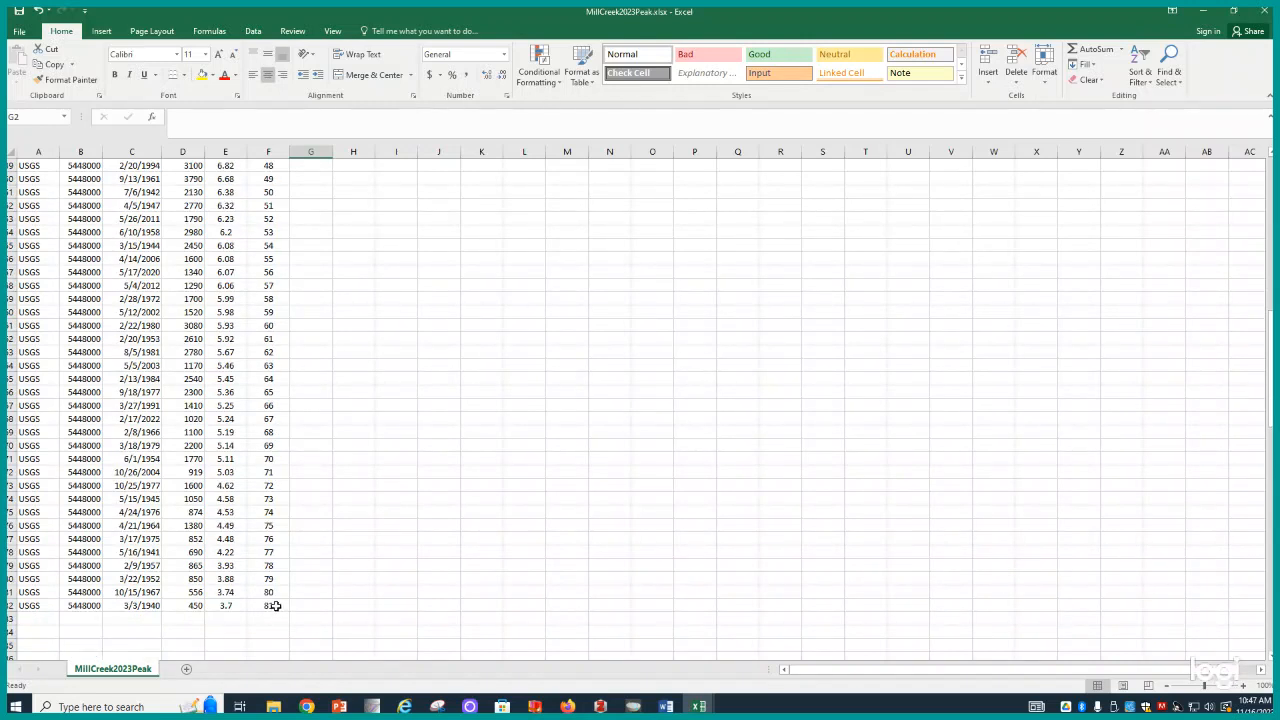
scroll(255, 210, up, 16)
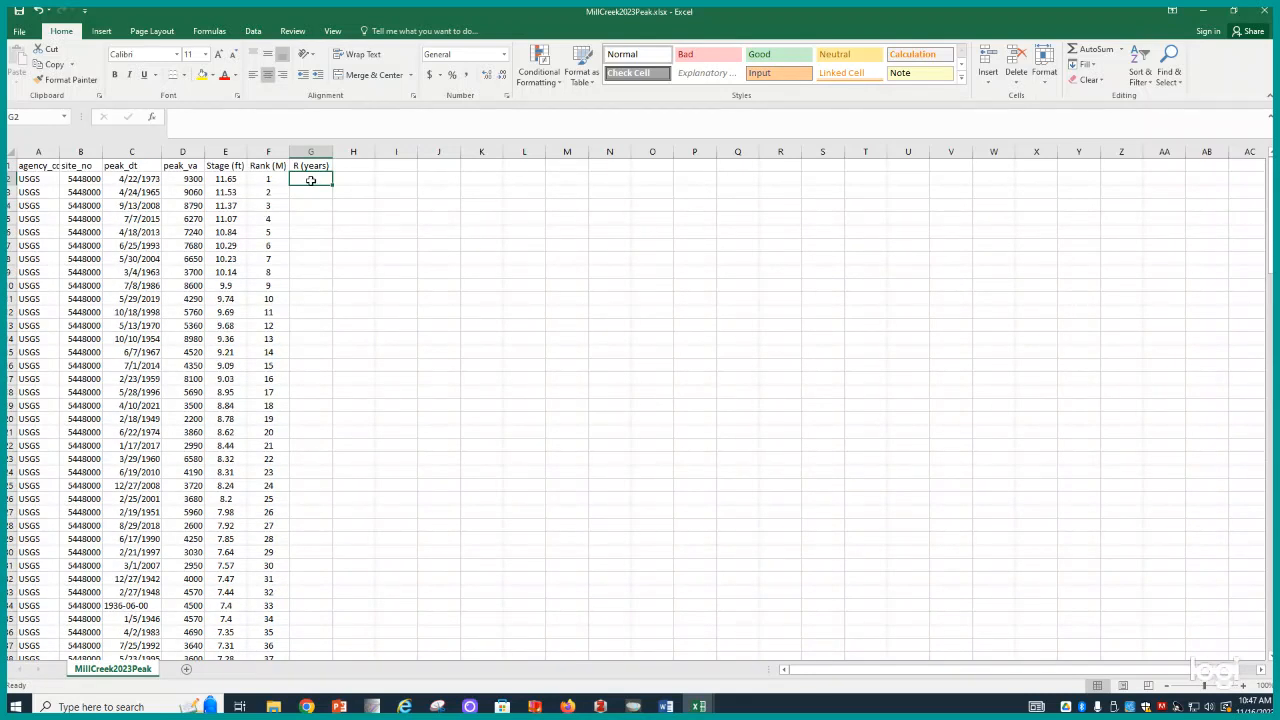
text(=)
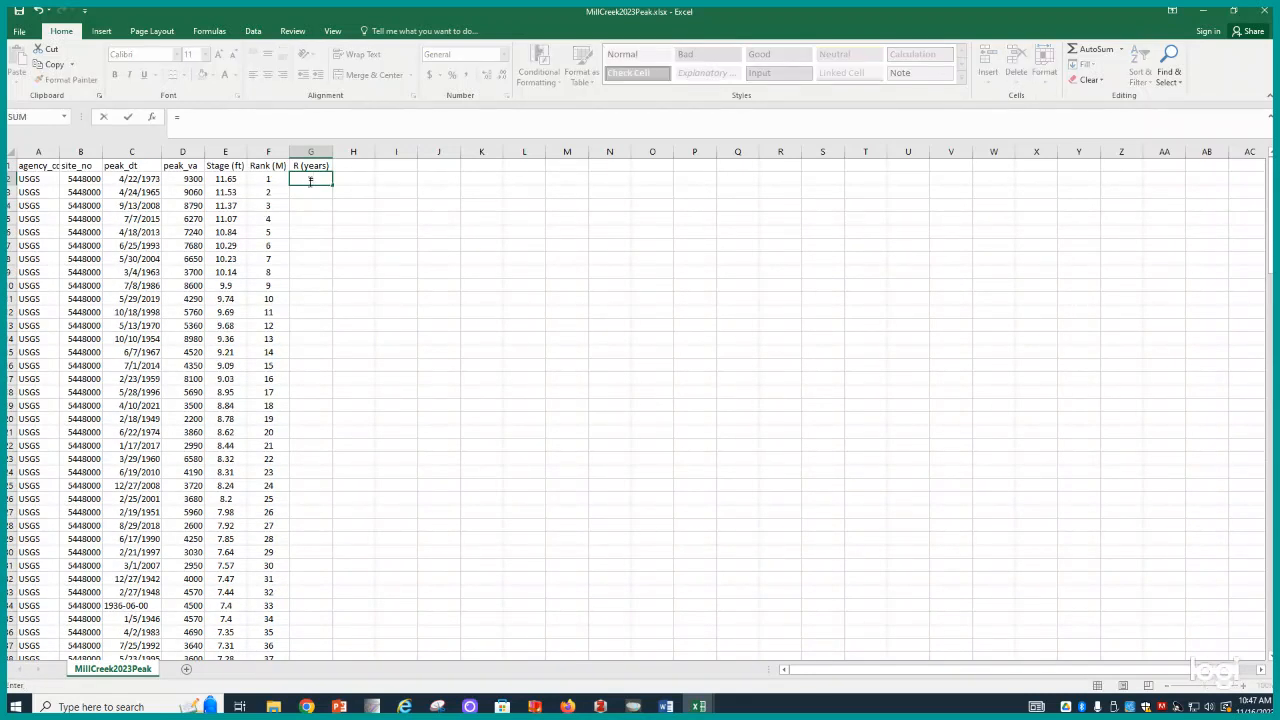
text(82/)
click(262, 178)
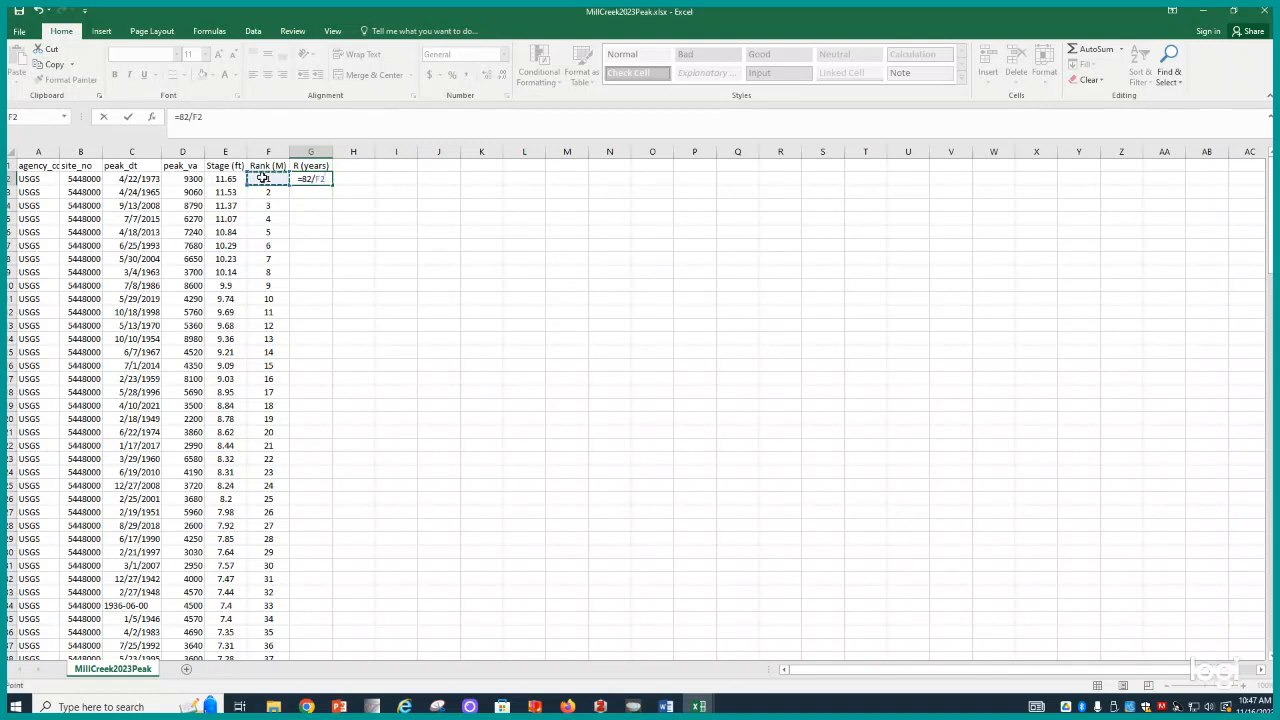
key(Return)
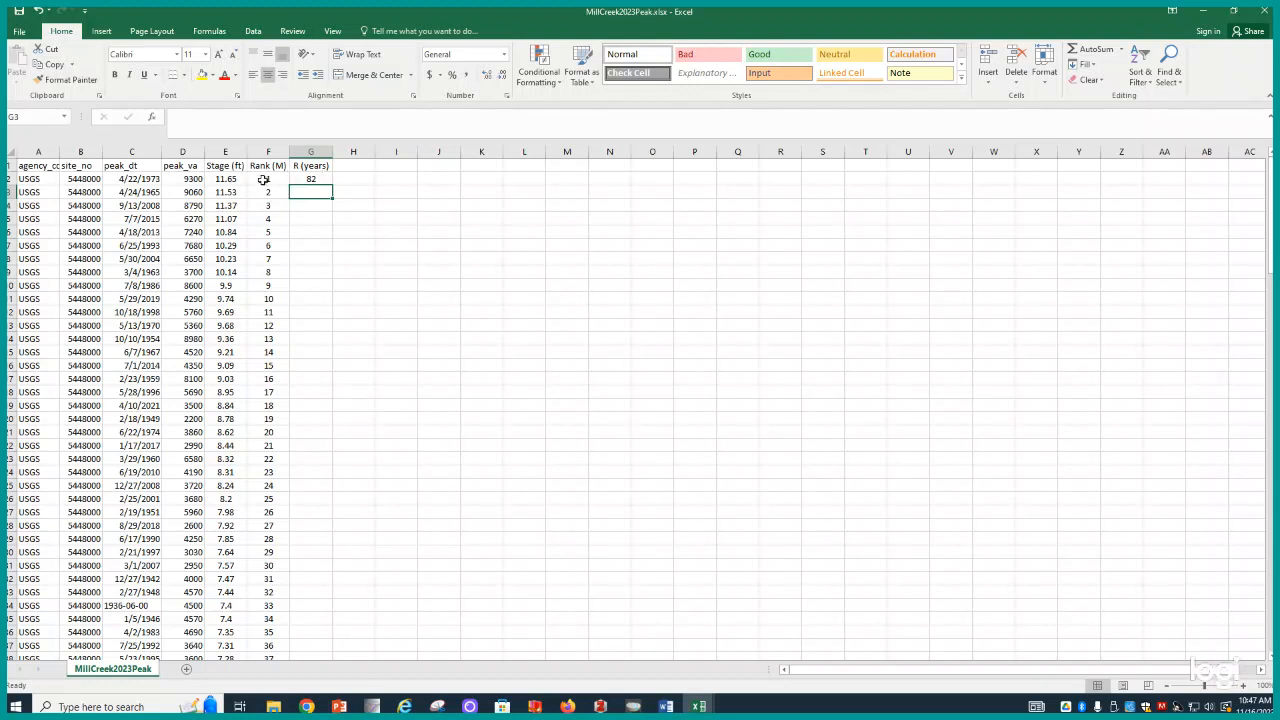
Copy the recurrence interval formula from G2 down to every remaining data row, G3 through G82
click(312, 179)
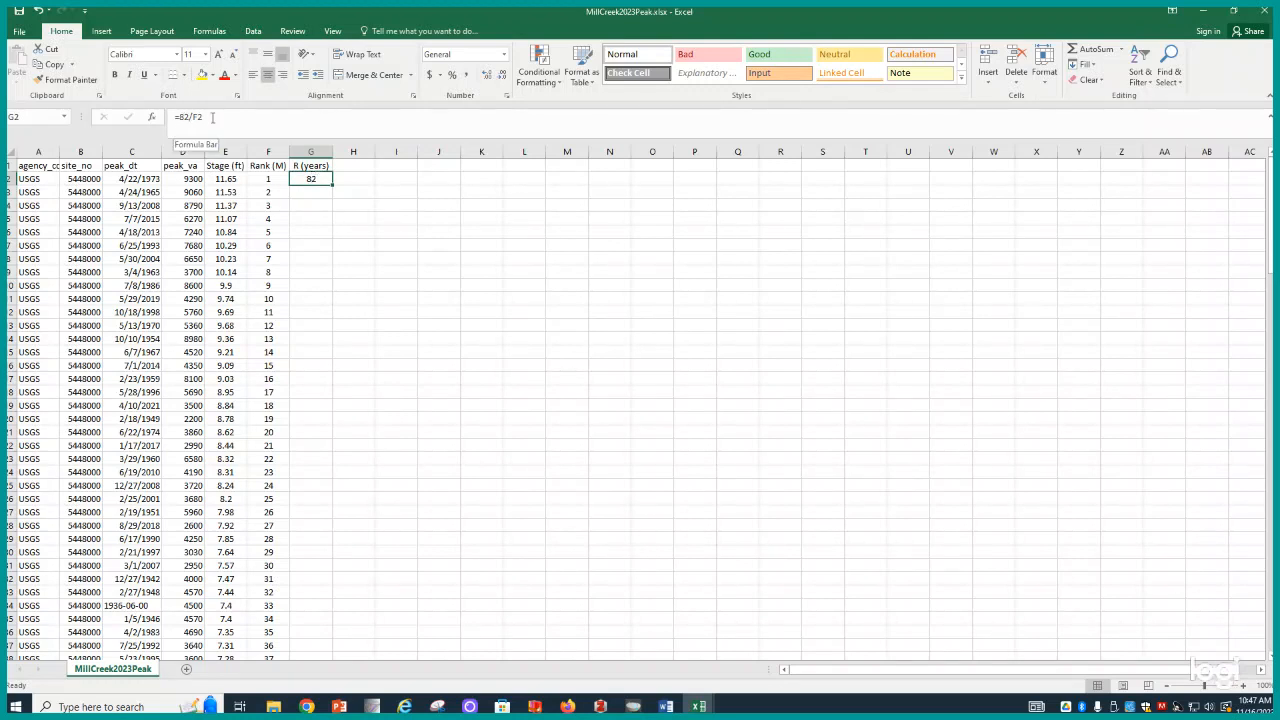
right_click(308, 179)
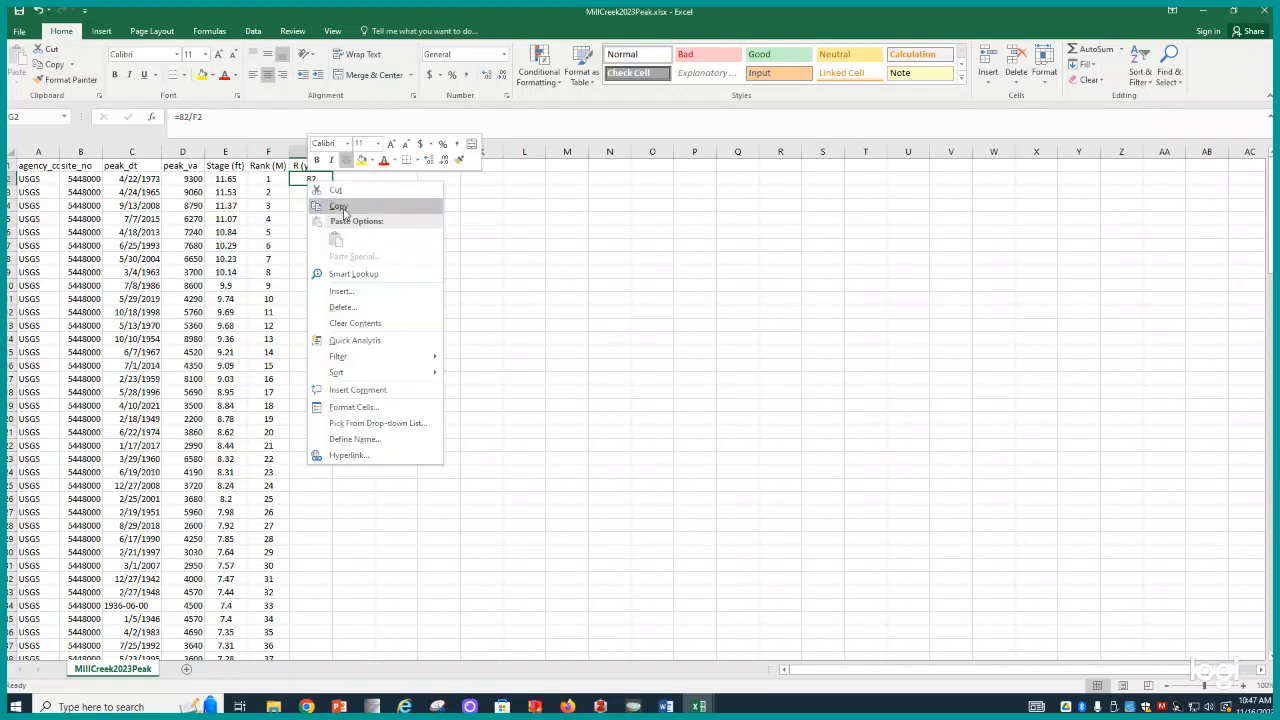
click(341, 207)
drag(308, 184, 307, 578)
right_click(316, 463)
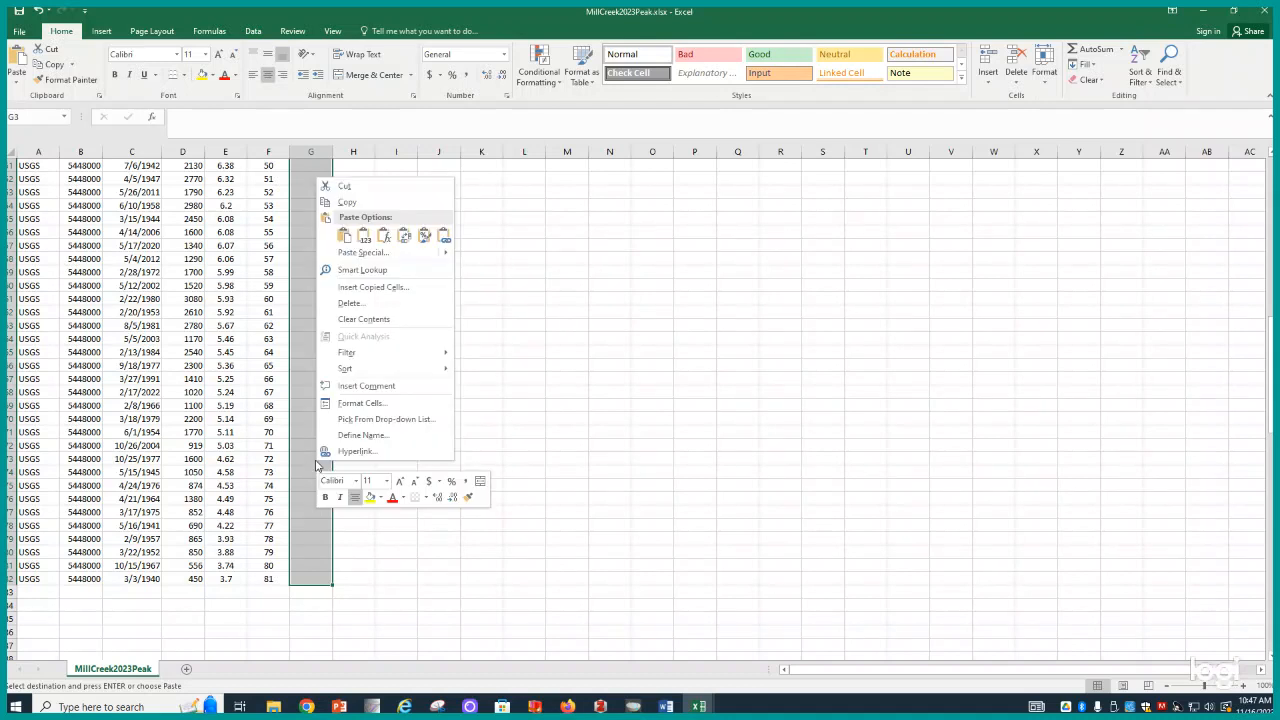
mouse_move(340, 260)
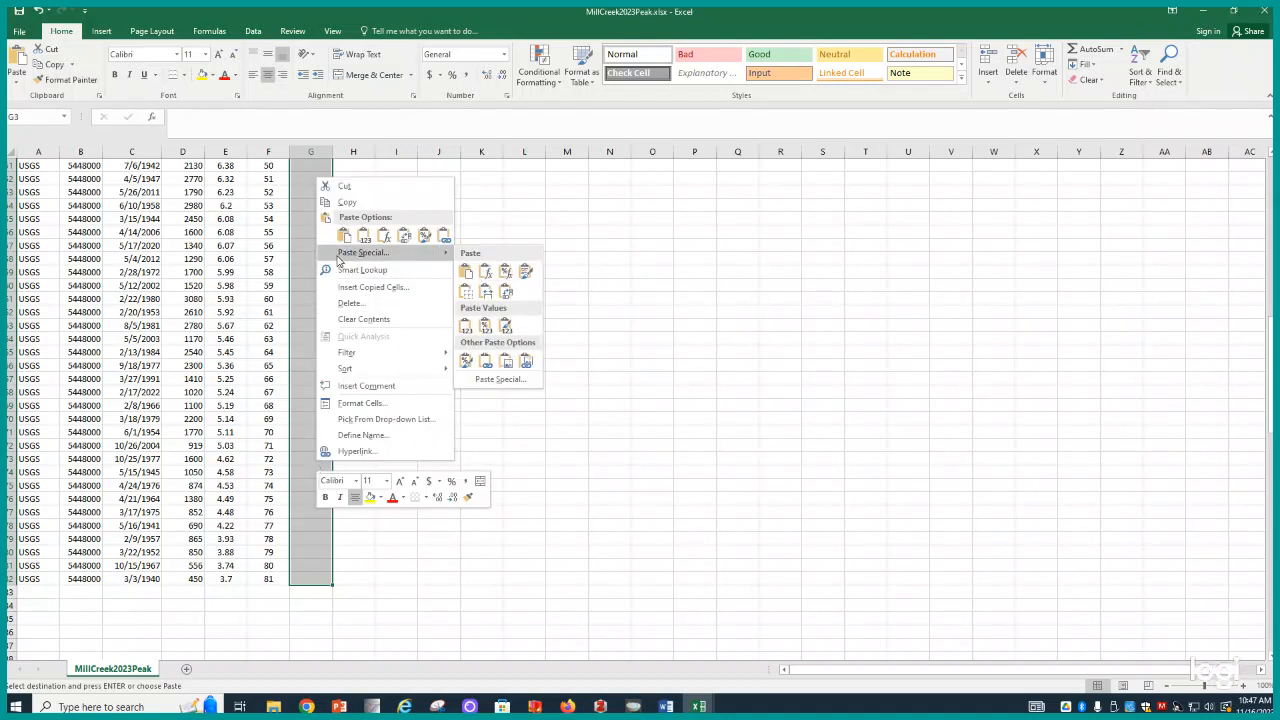
click(364, 236)
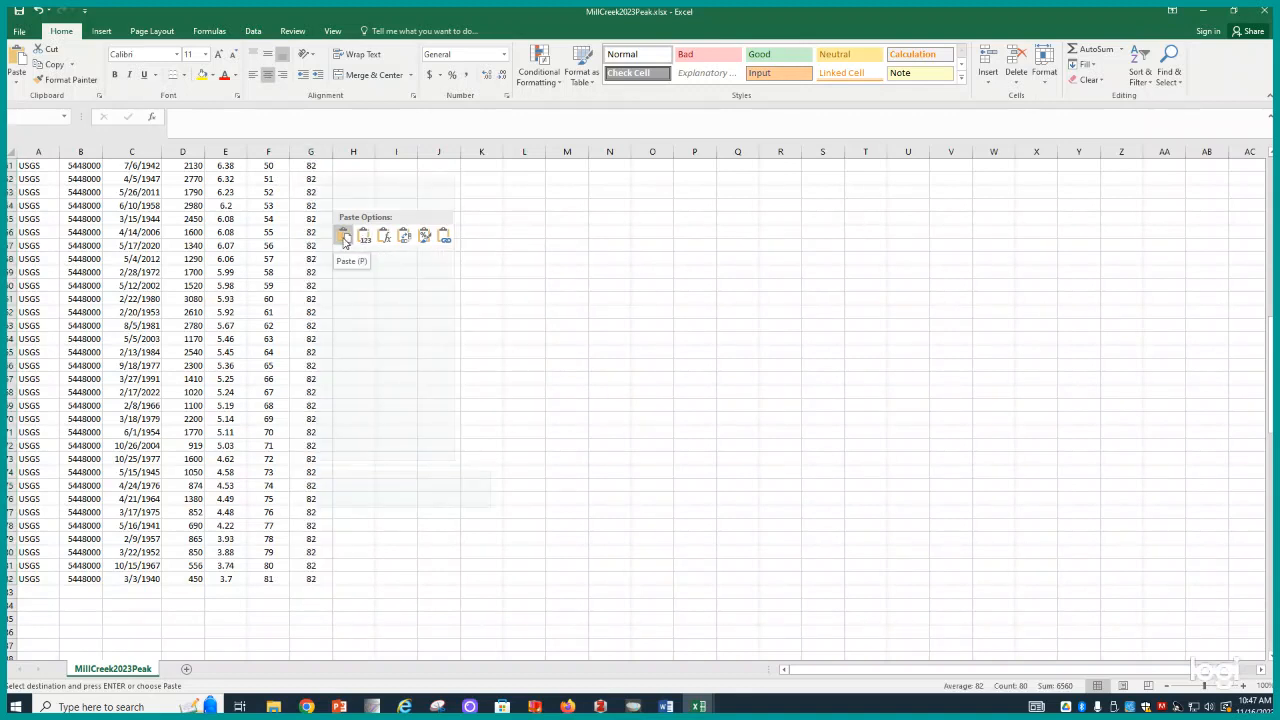
click(343, 235)
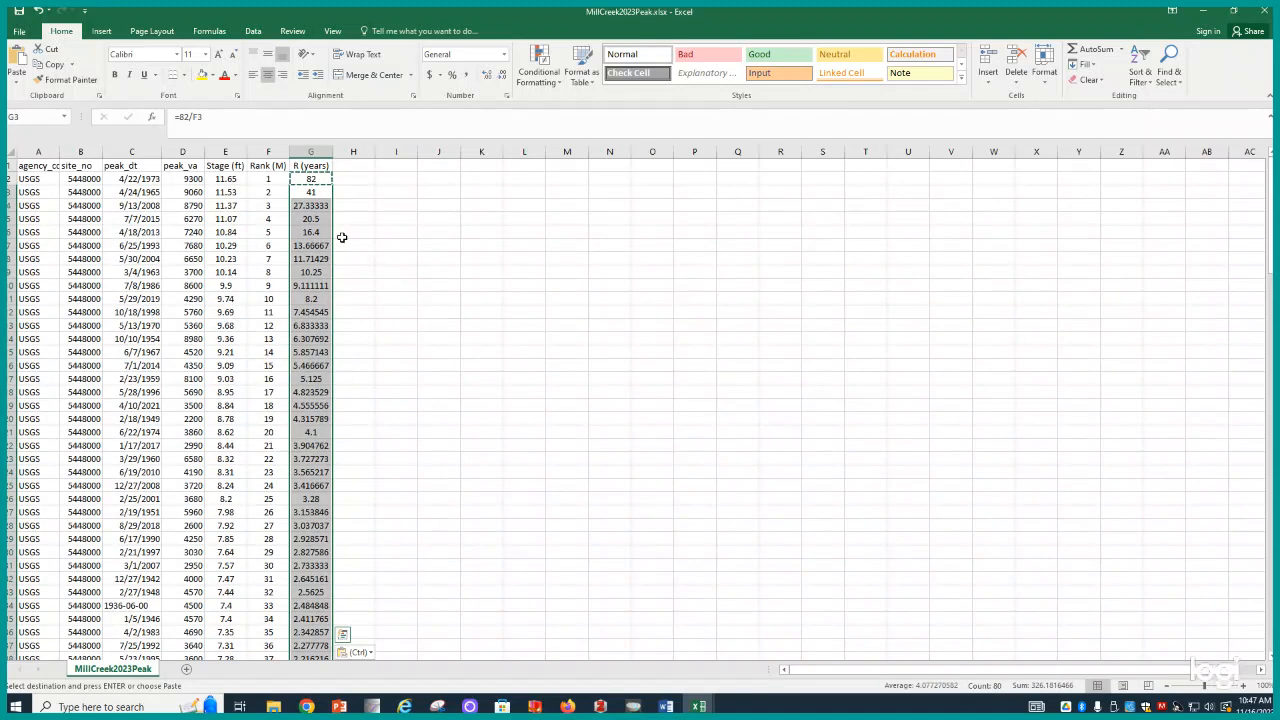
click(406, 285)
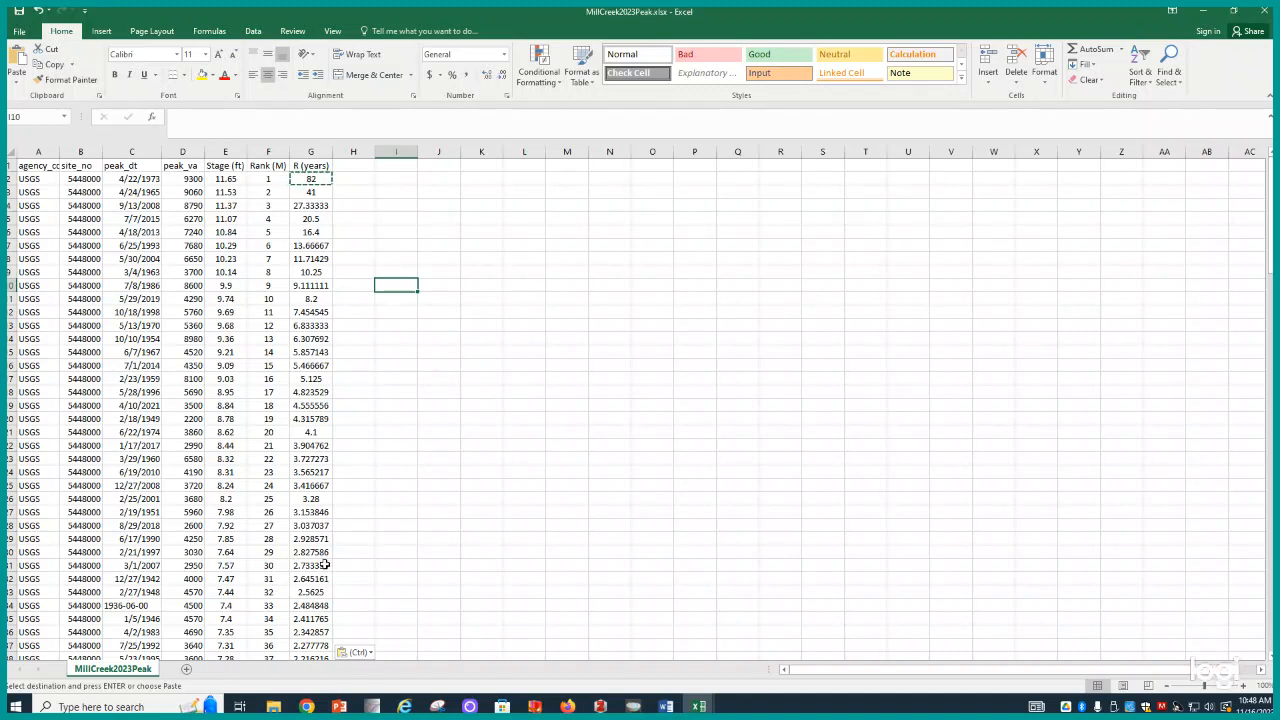
Add the heading P (%) in cell H1 for the probability column
click(355, 166)
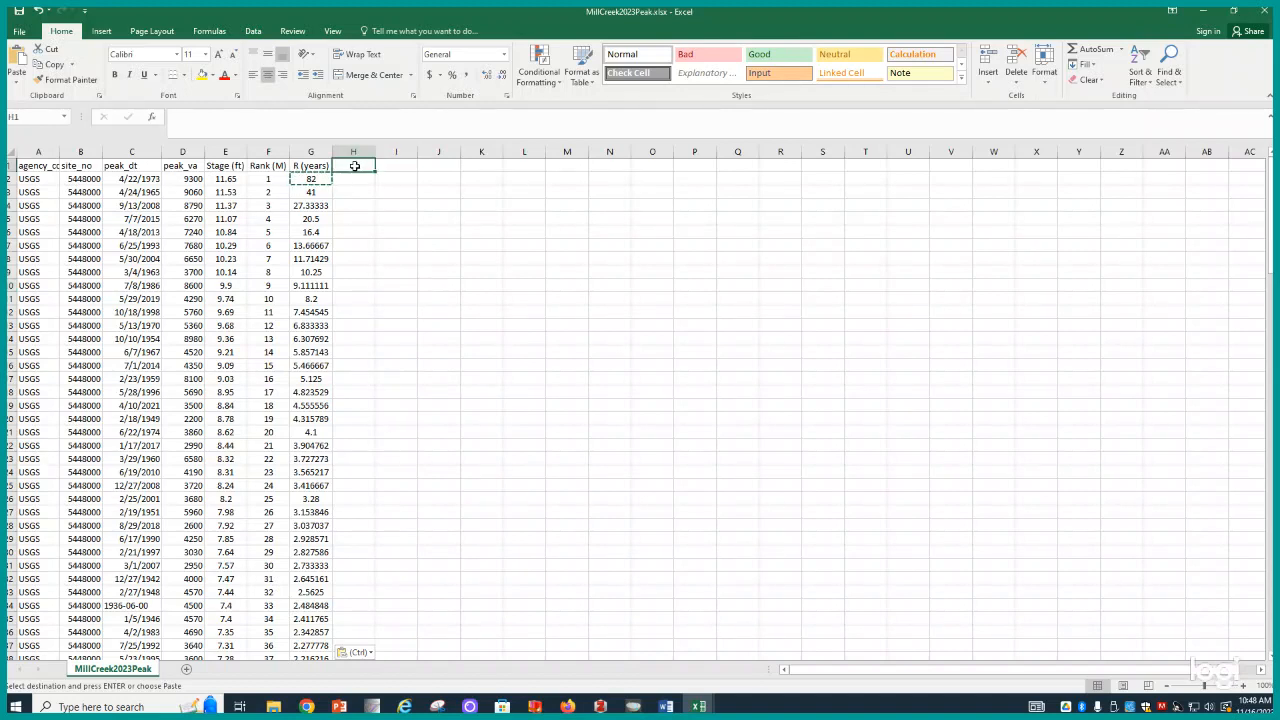
text(P)
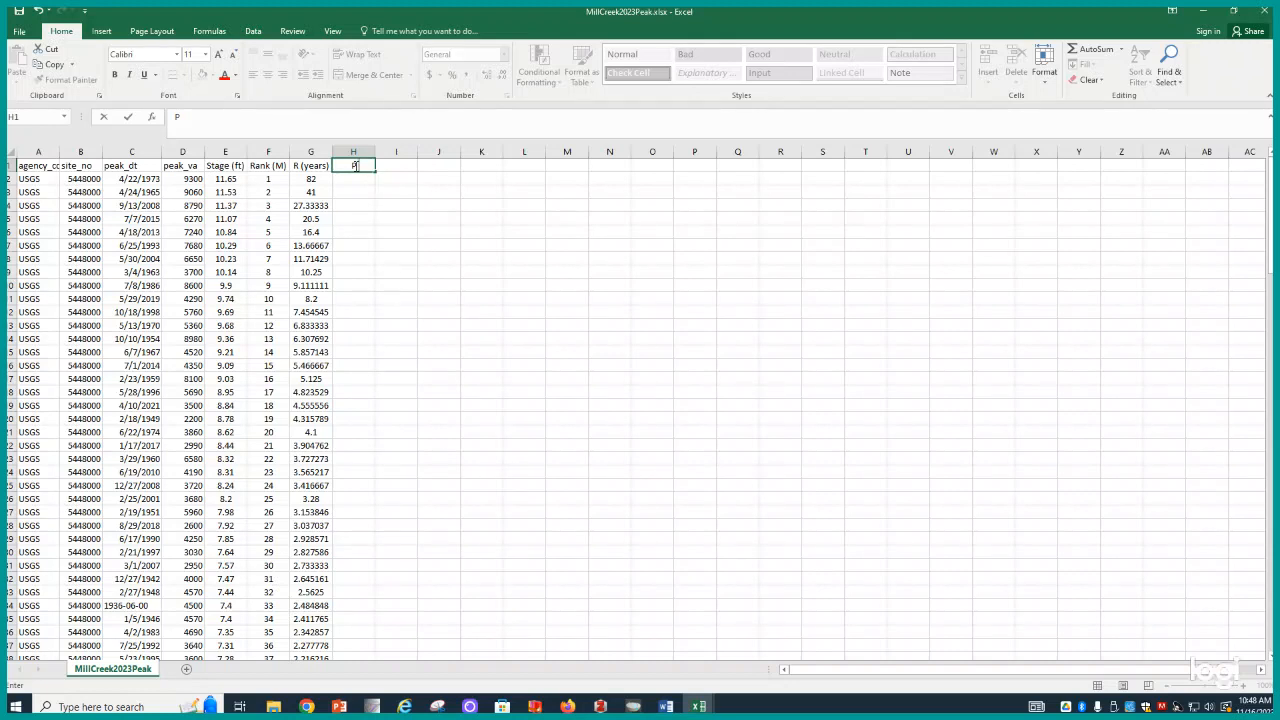
text( (%))
key(Return)
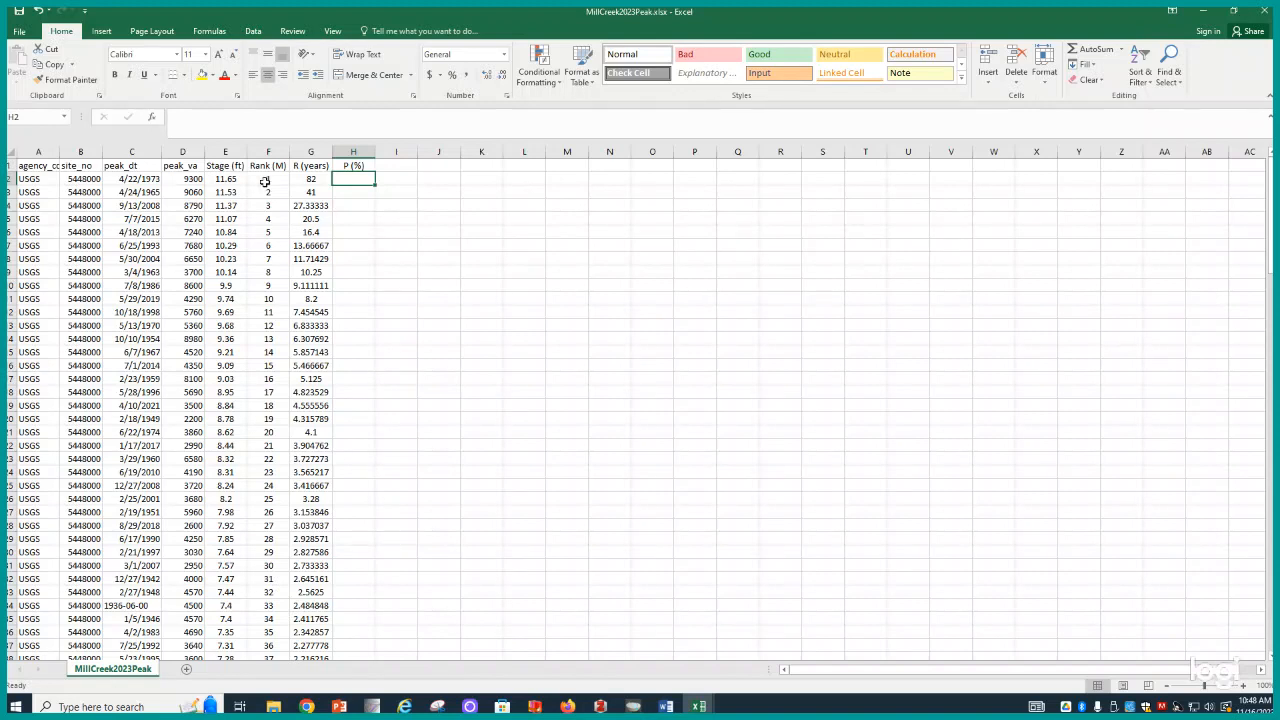
Enter the probability formula =100/G2 in cell H2 so that it divides 100 by the recurrence interval
click(355, 220)
click(345, 177)
text(=100)
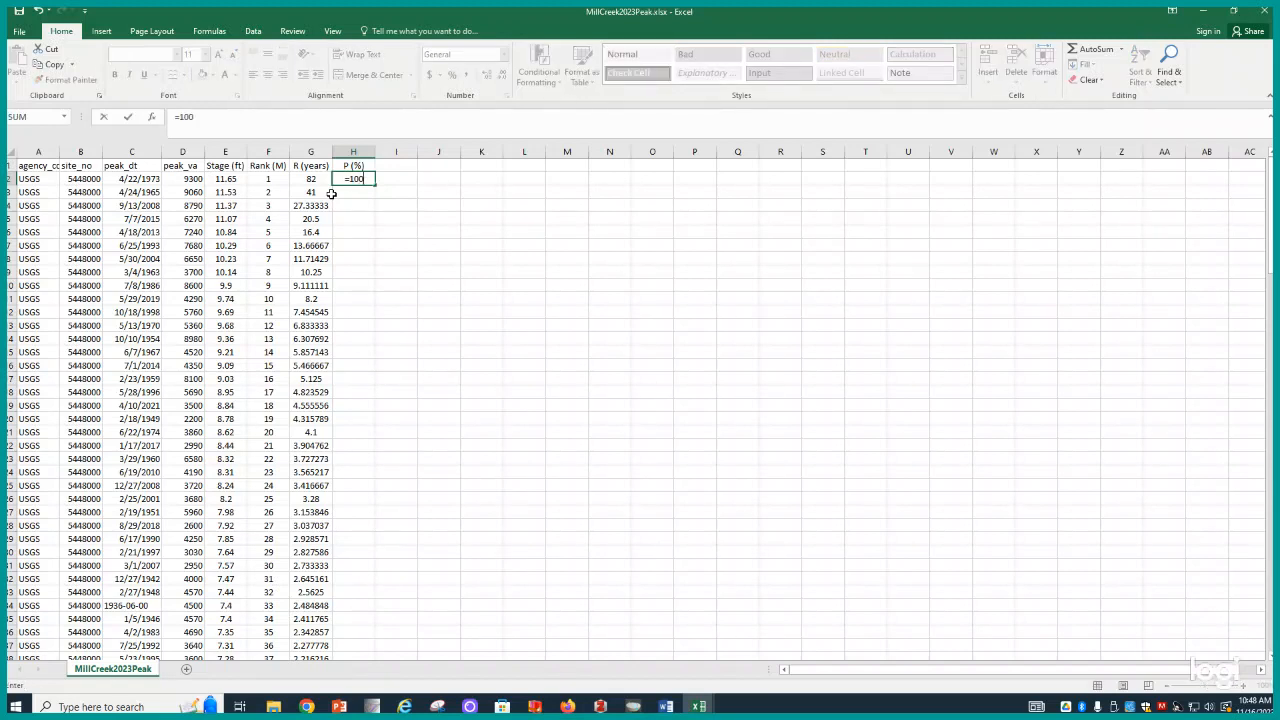
text(/)
click(309, 178)
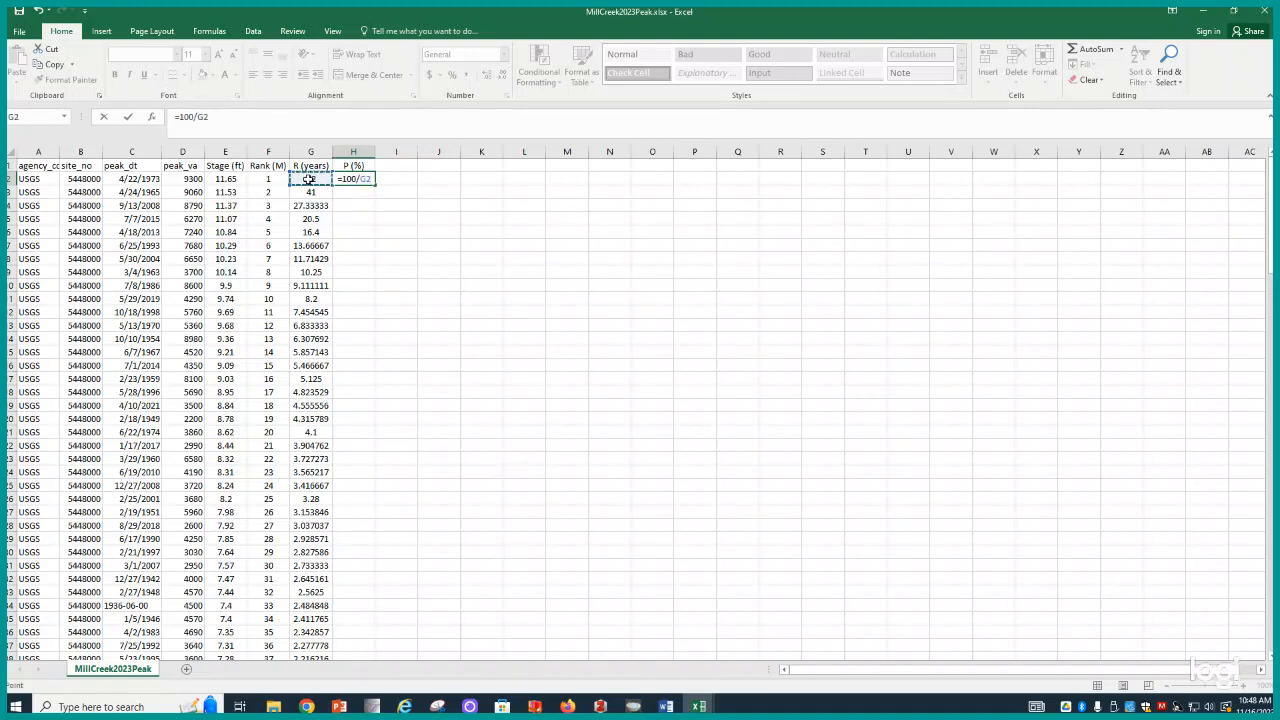
key(Return)
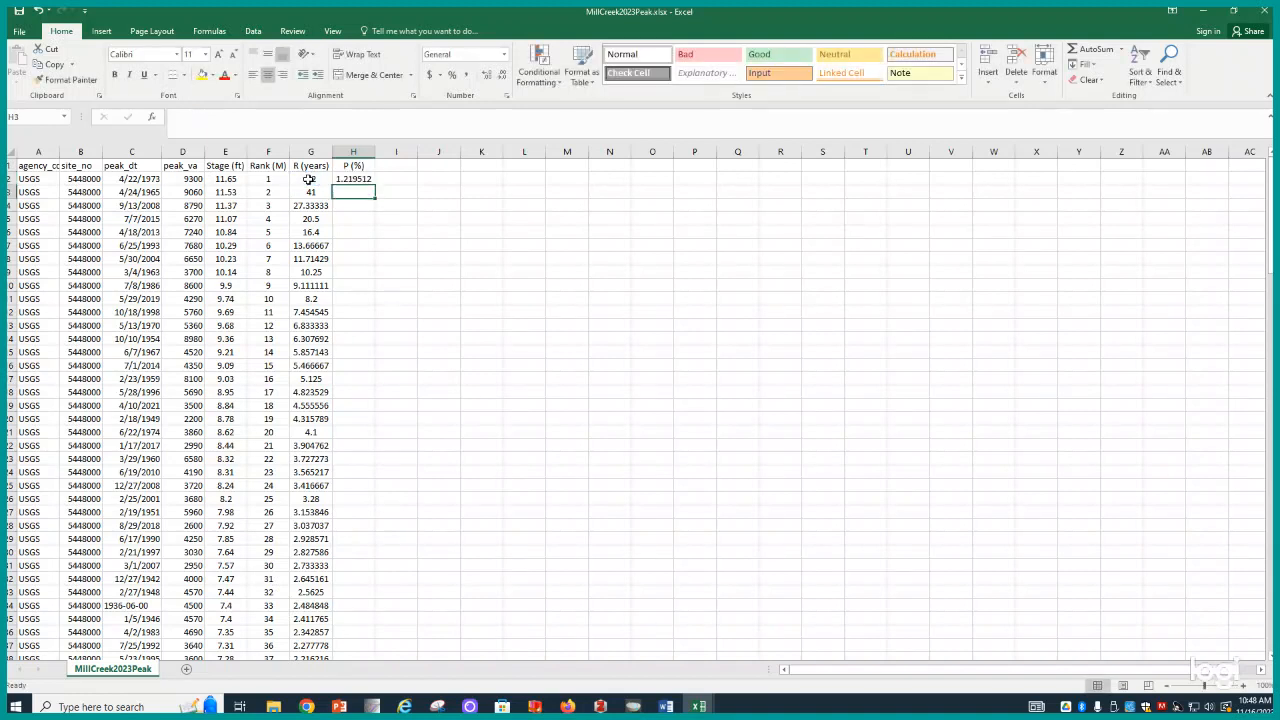
Copy the probability formula from H2 down through H82 and check the filled column
key(Up)
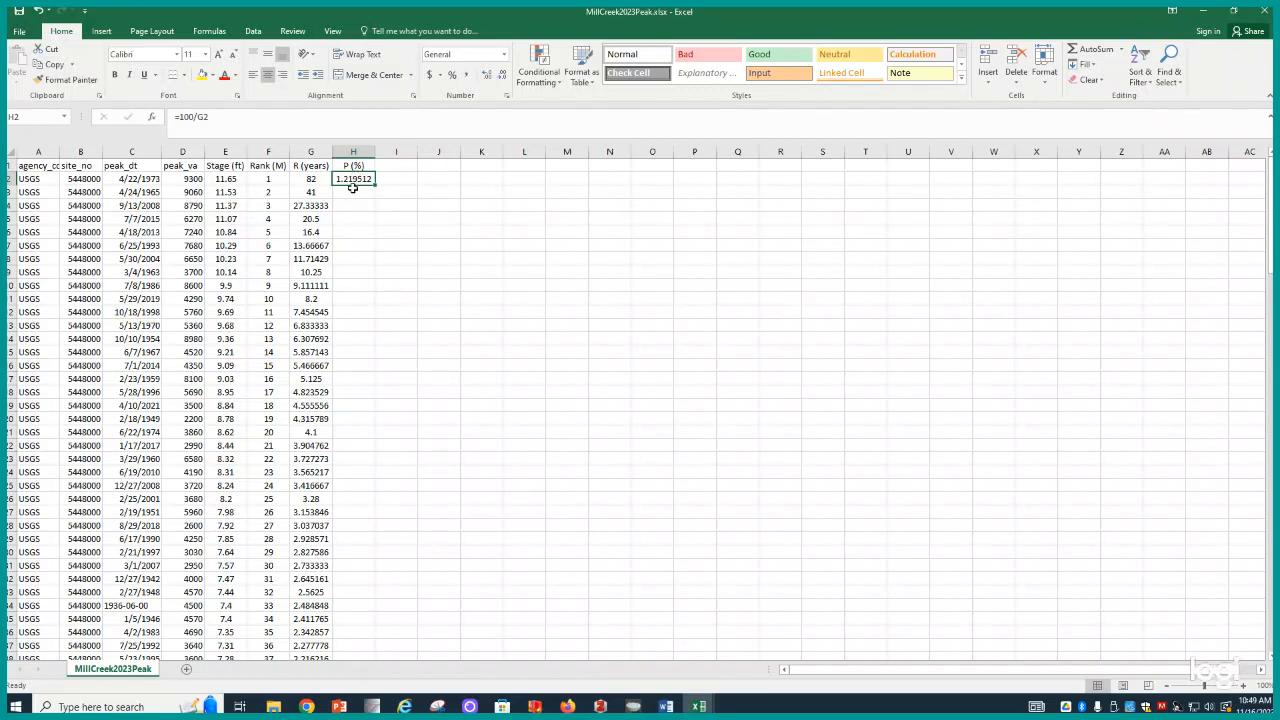
click(345, 231)
click(355, 179)
right_click(354, 178)
click(380, 203)
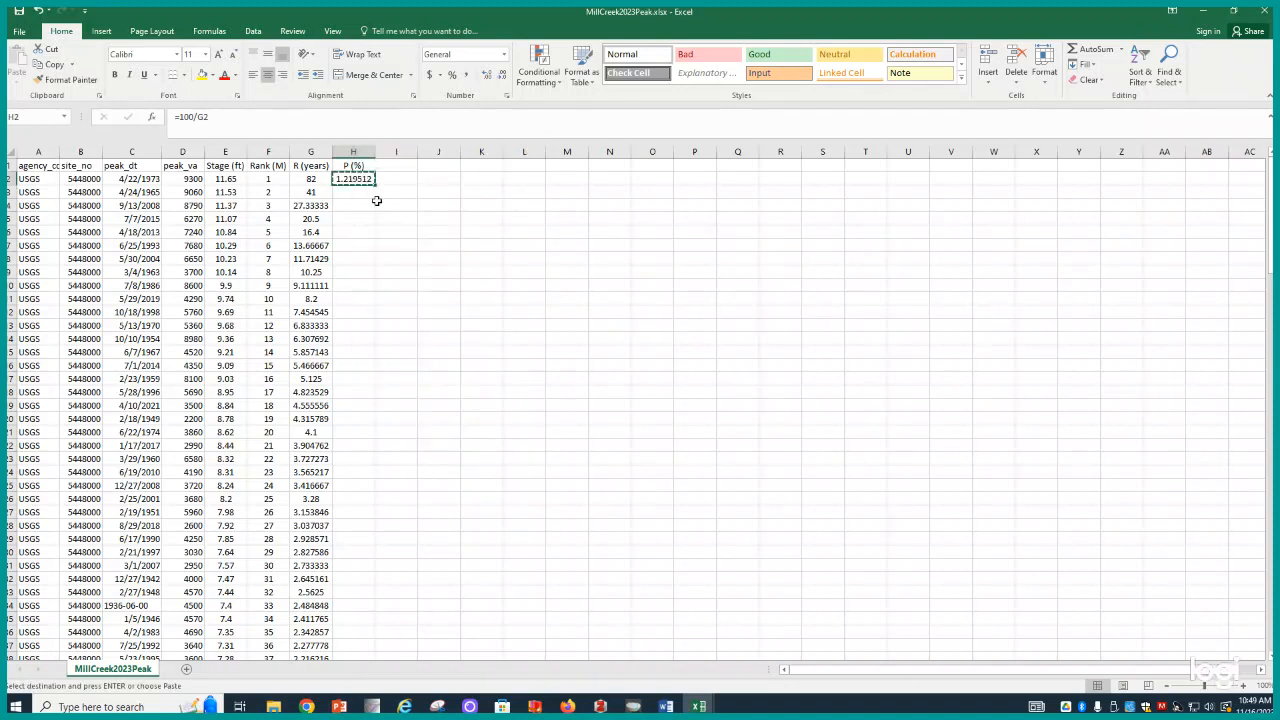
drag(352, 195, 365, 650)
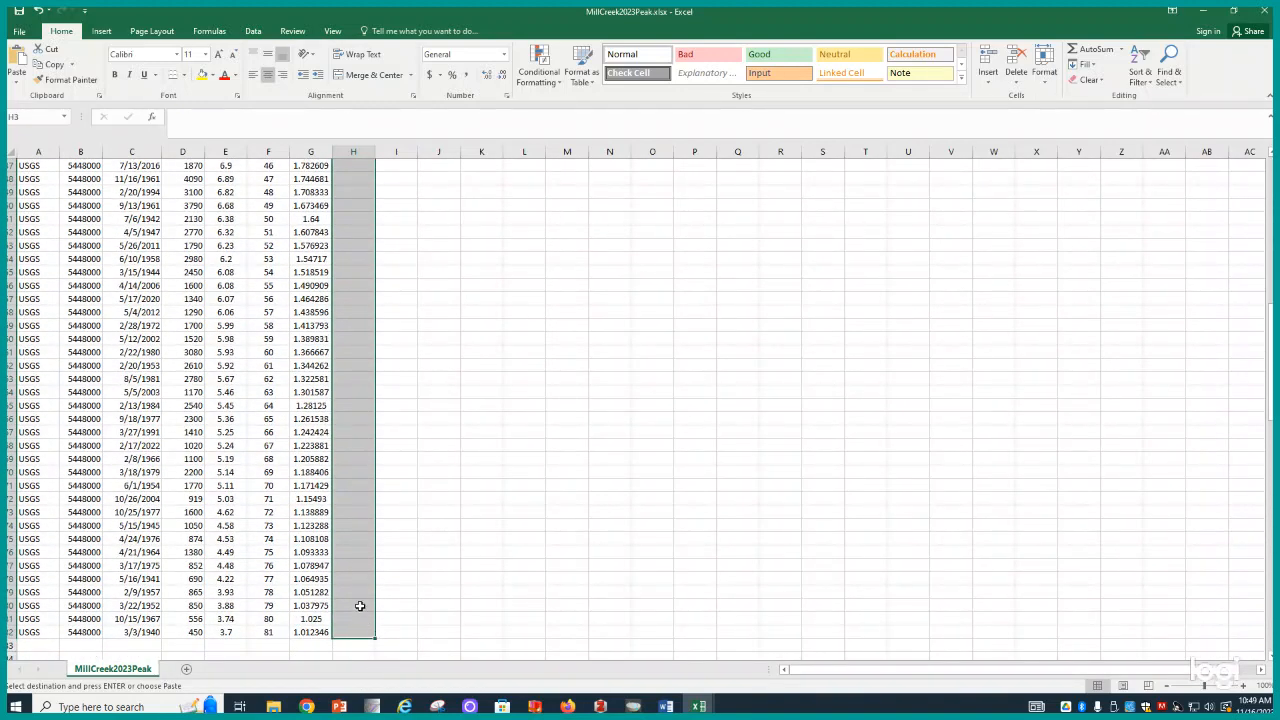
right_click(354, 582)
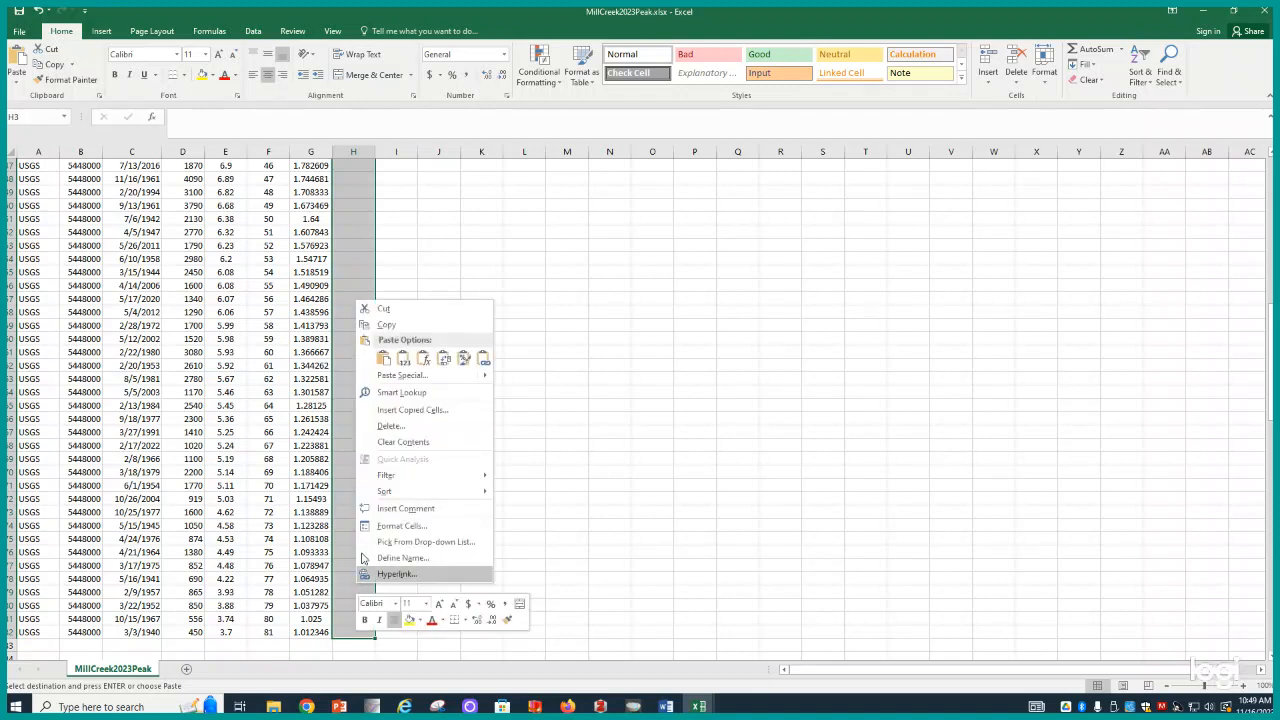
click(385, 361)
drag(456, 356, 464, 357)
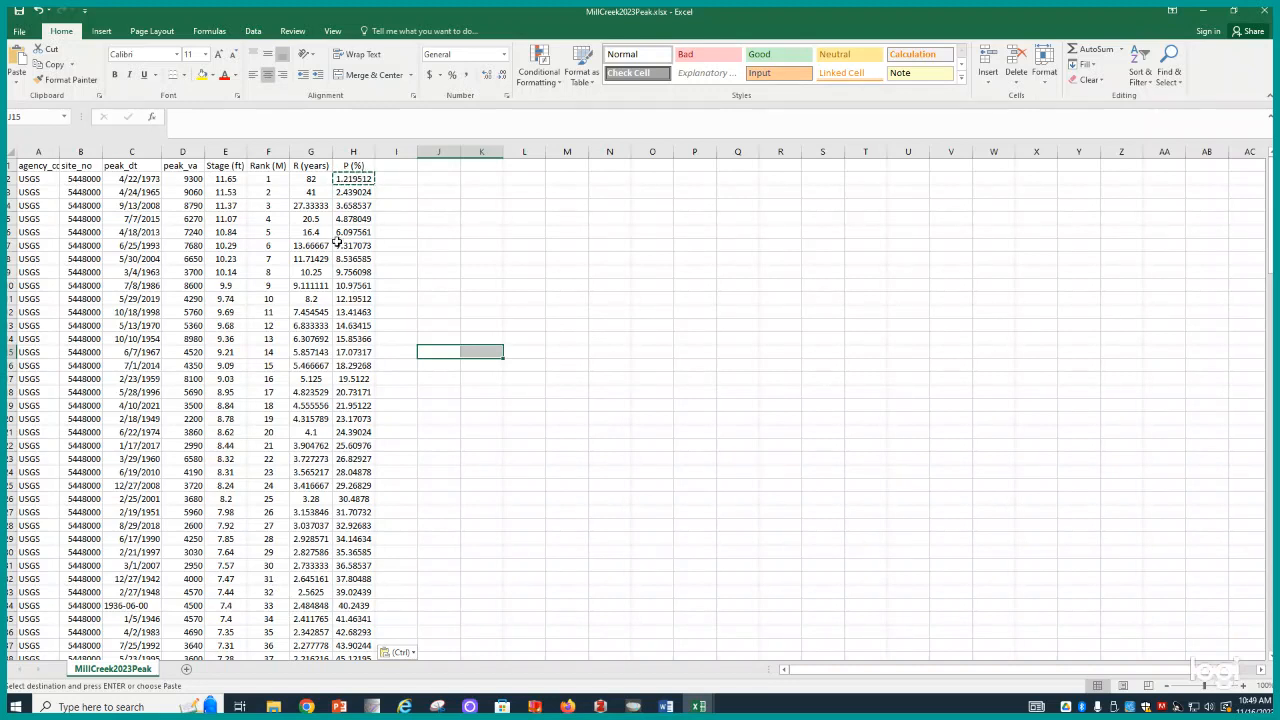
scroll(366, 371, down, 9)
scroll(372, 388, up, 9)
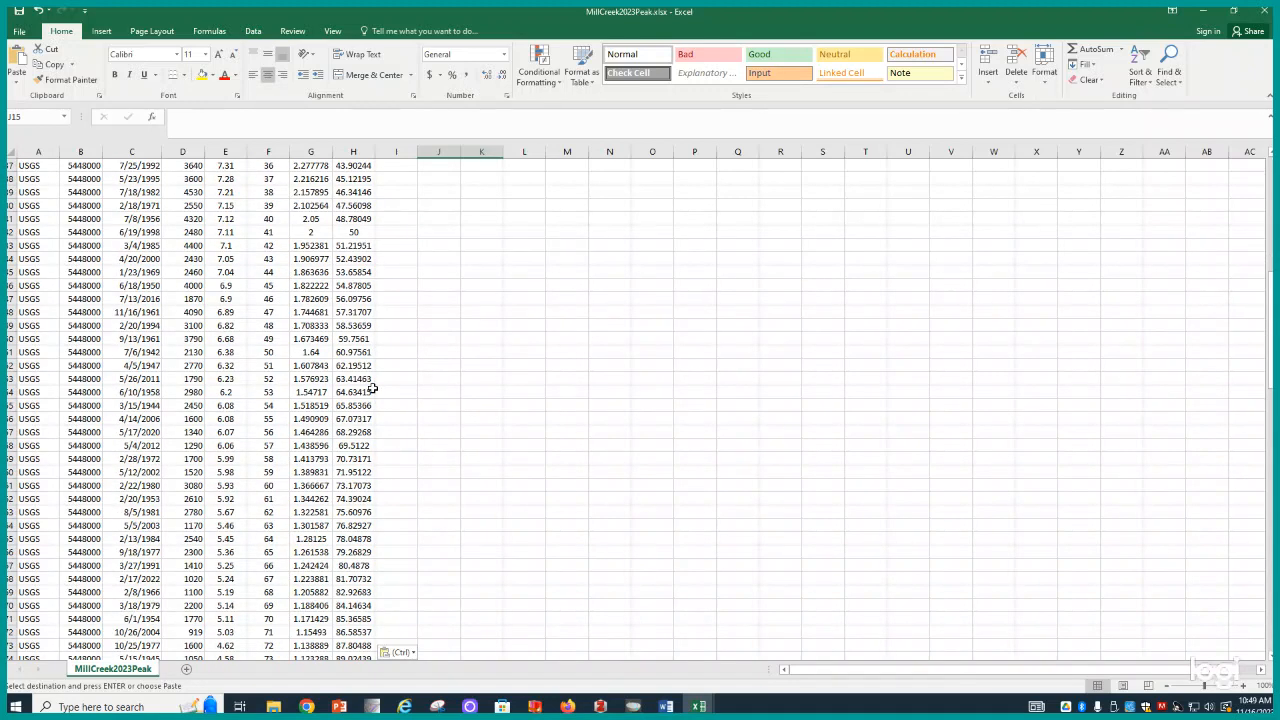
click(555, 256)
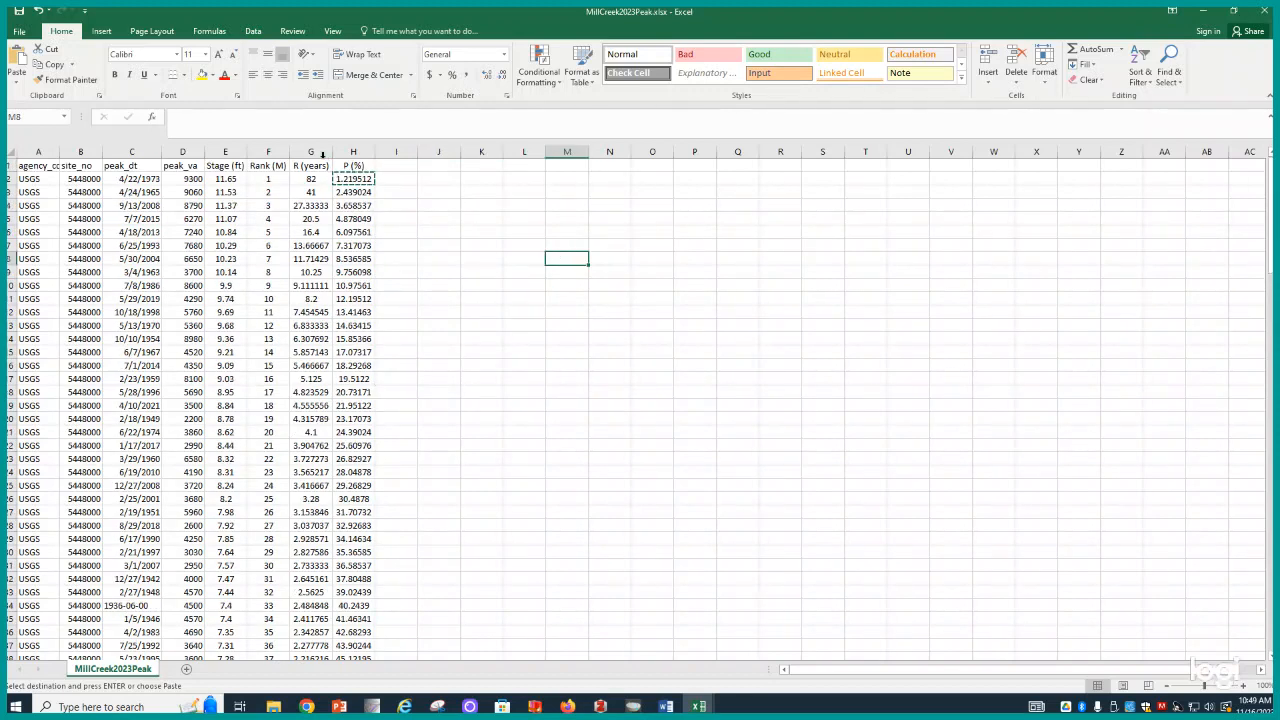
Try to reduce the number of decimal places shown in the R (years) and P (%) columns
drag(308, 151, 351, 151)
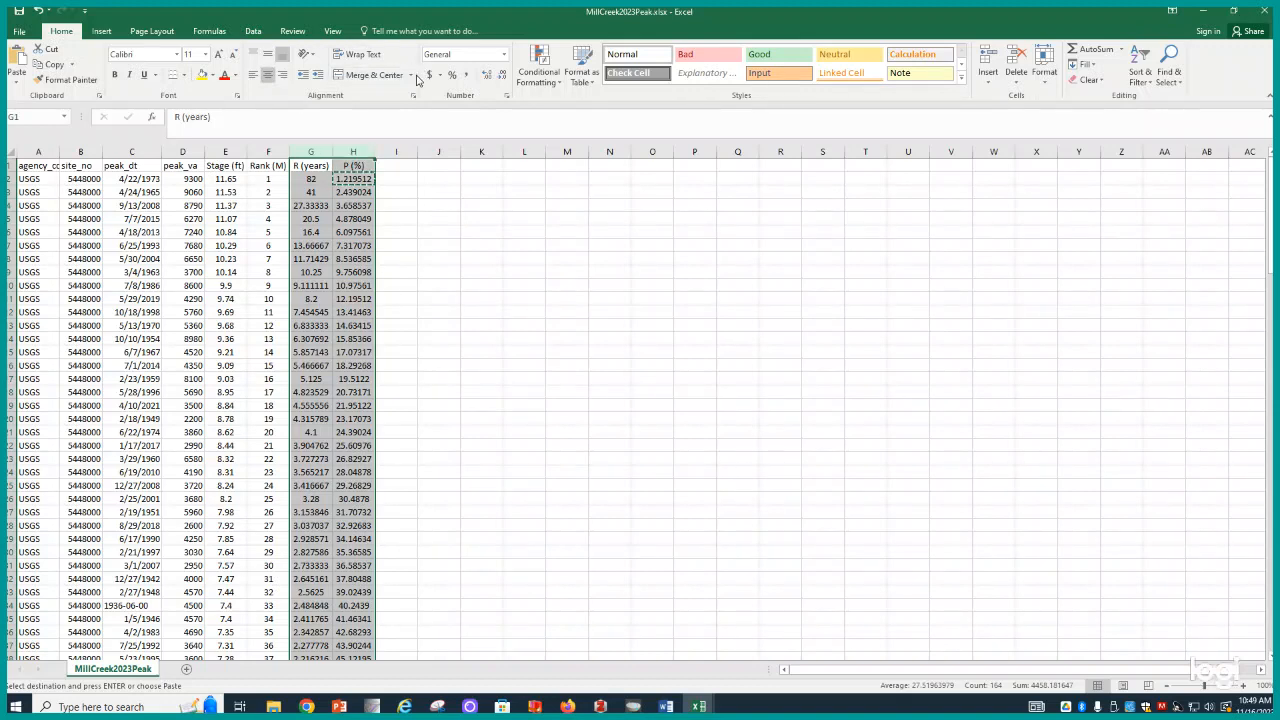
click(502, 78)
click(442, 245)
click(392, 193)
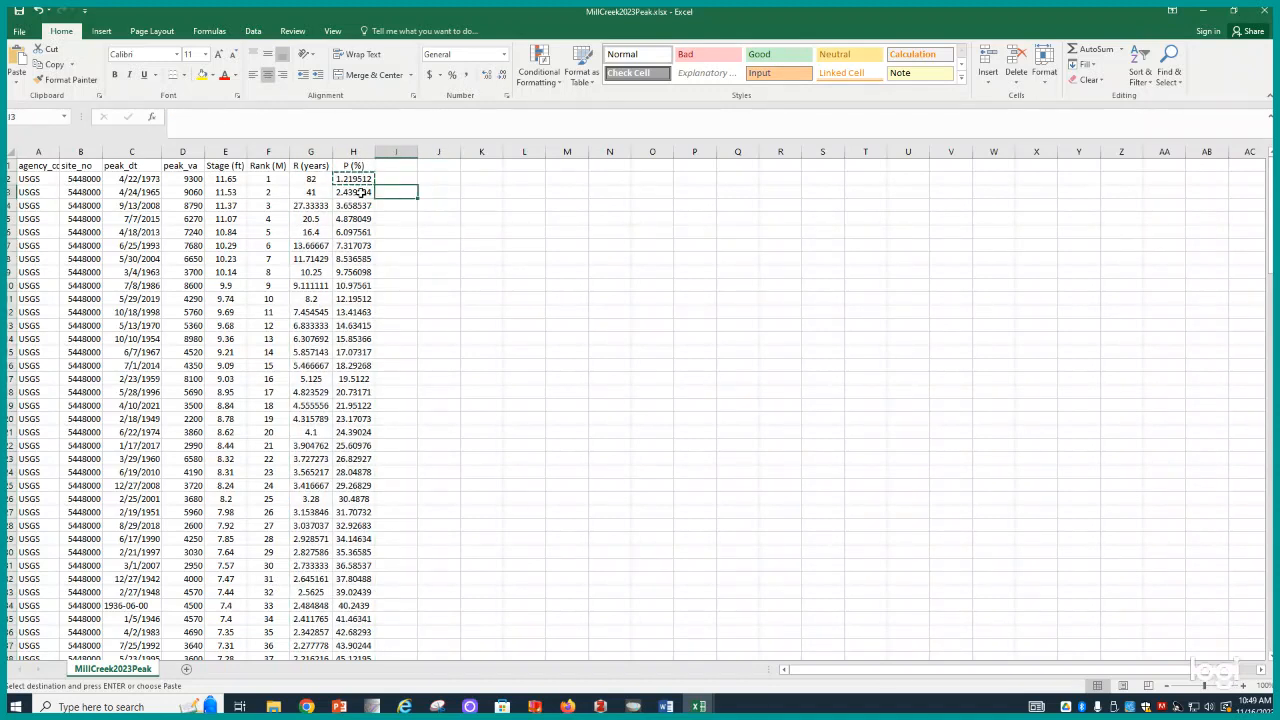
click(360, 192)
double_click(360, 192)
click(394, 203)
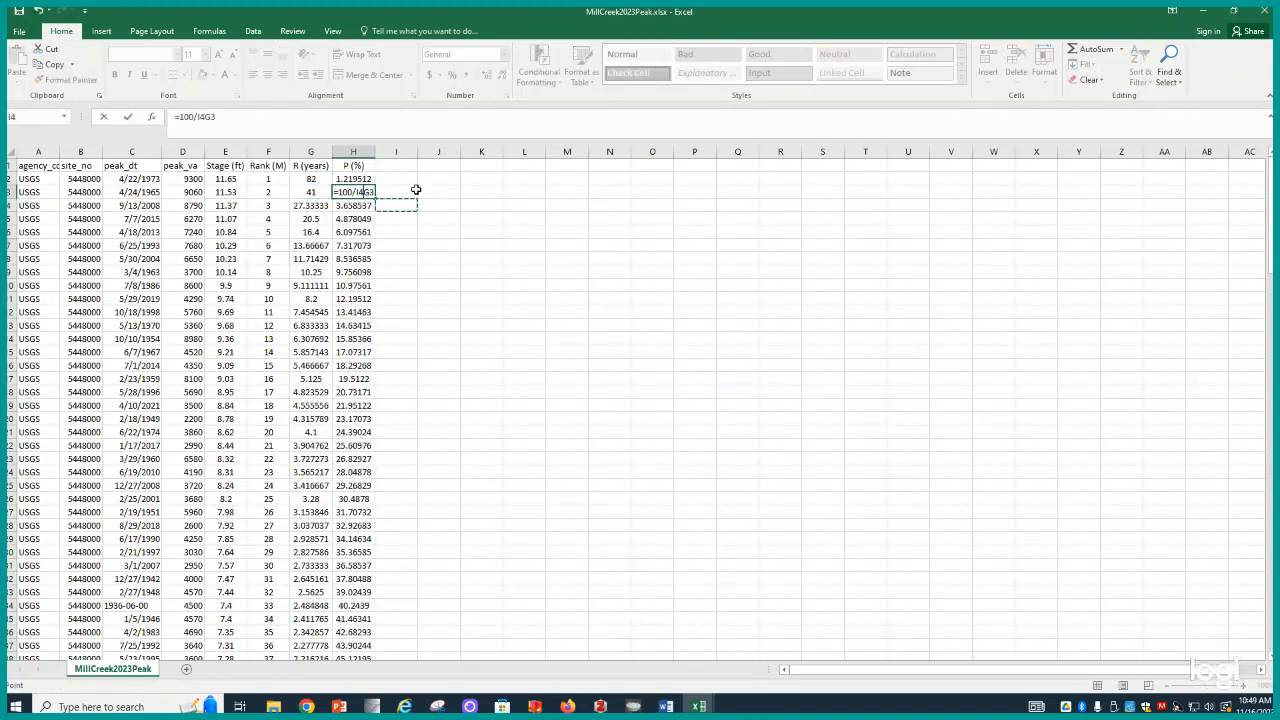
click(312, 192)
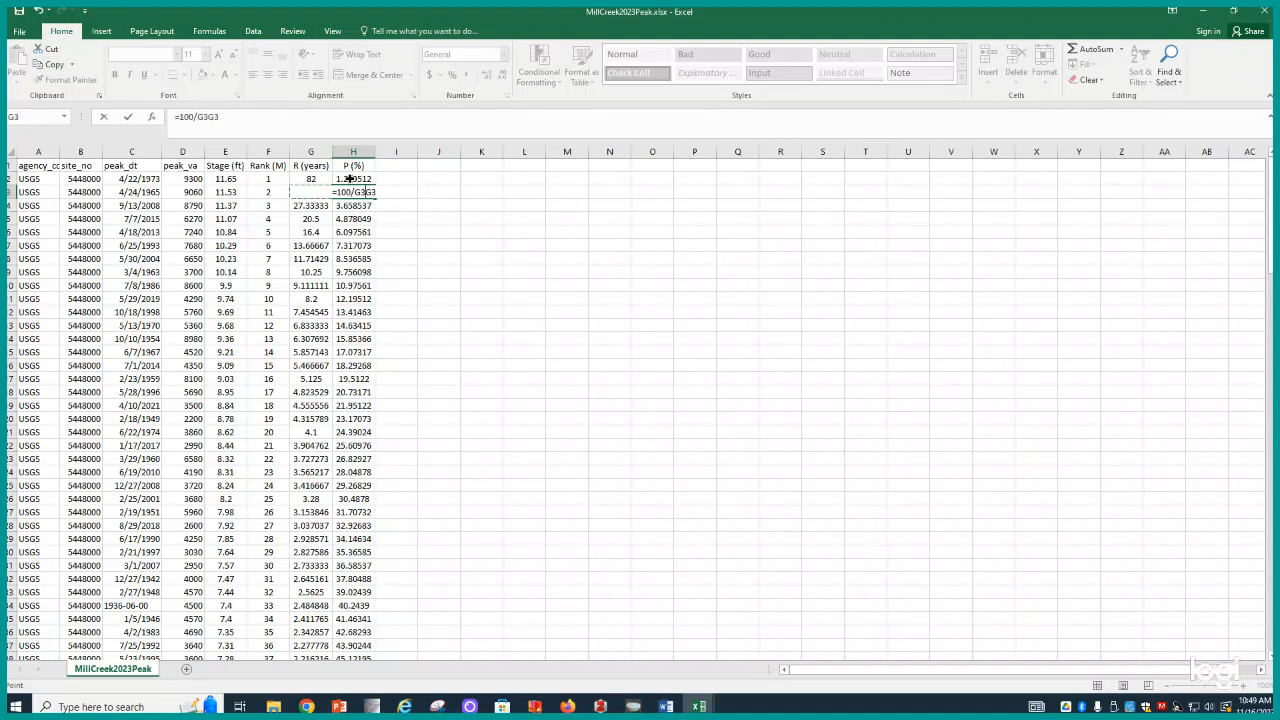
click(350, 178)
click(357, 192)
key(Return)
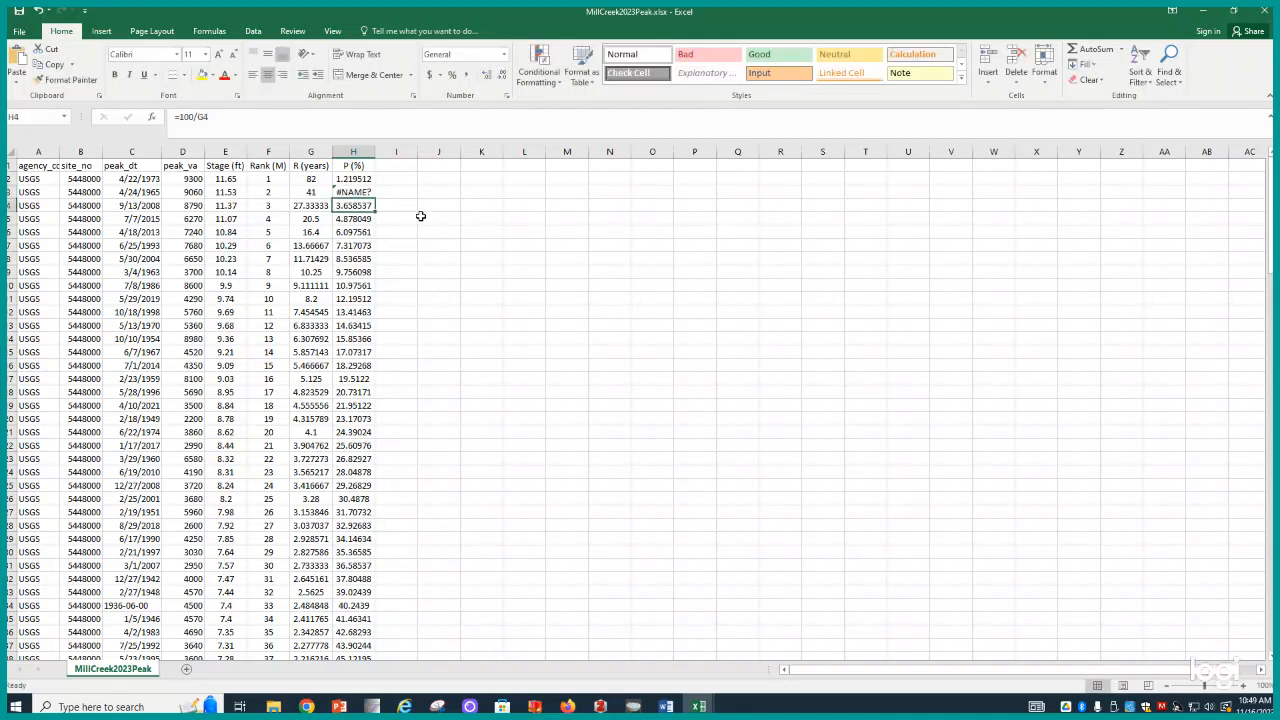
click(481, 244)
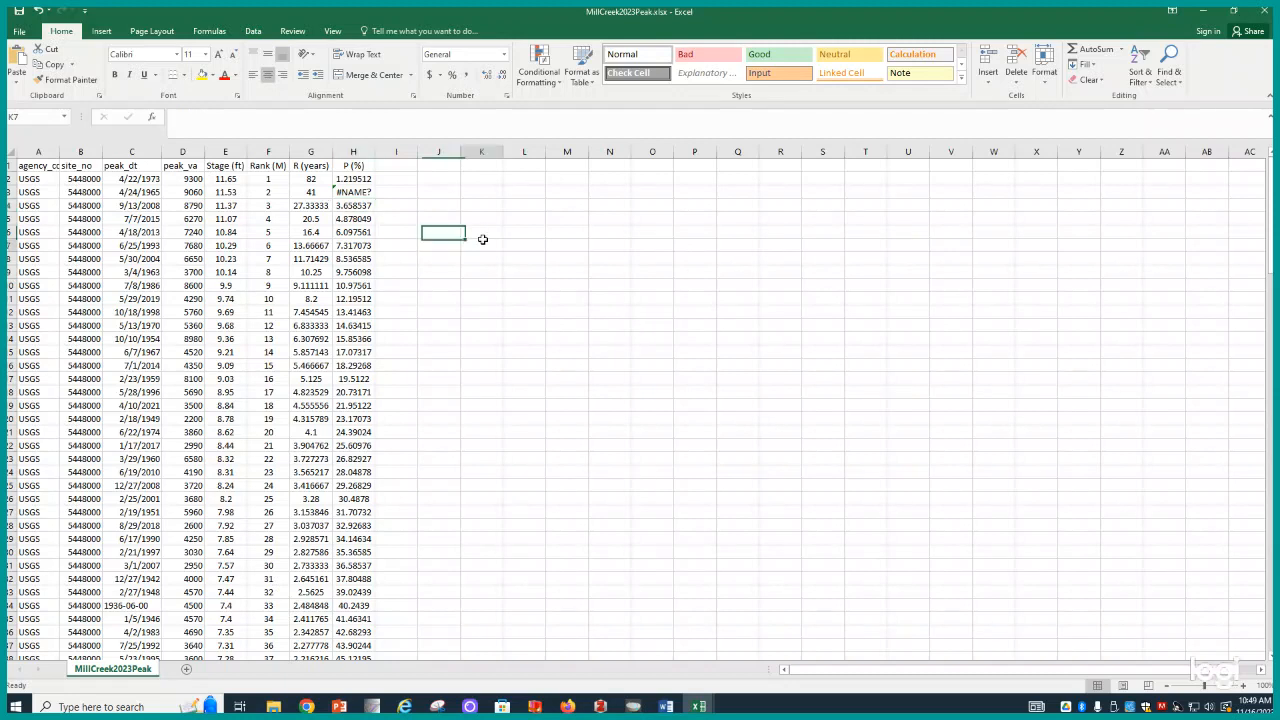
Copy the probability formula from H2 into H3 to replace the faulty formula there, then clear the copy selection
click(350, 179)
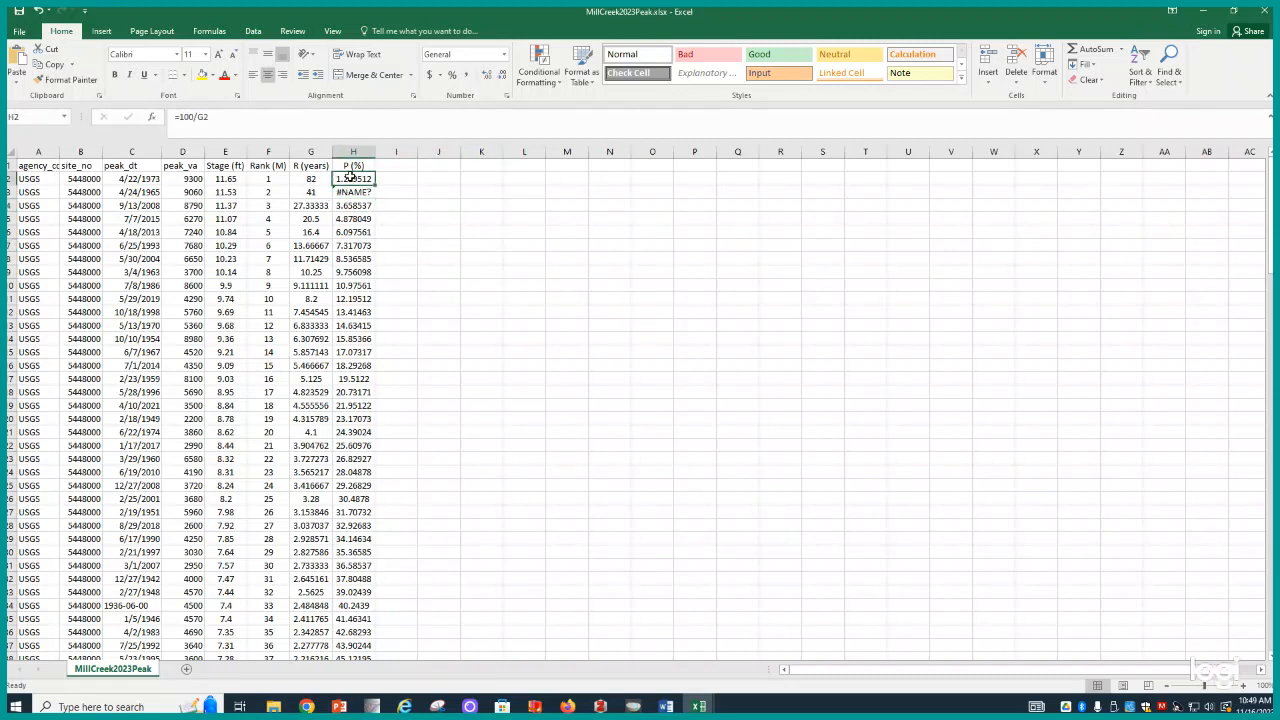
key(ctrl+c)
click(355, 192)
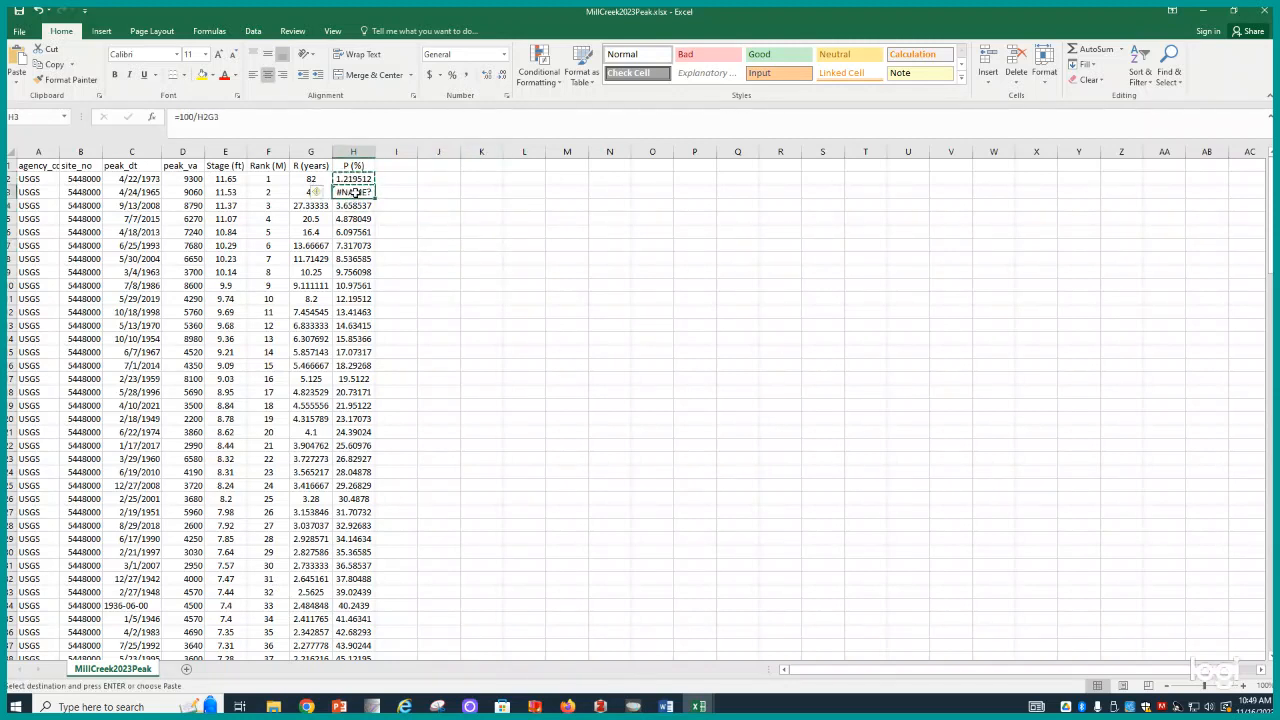
key(ctrl+v)
click(438, 270)
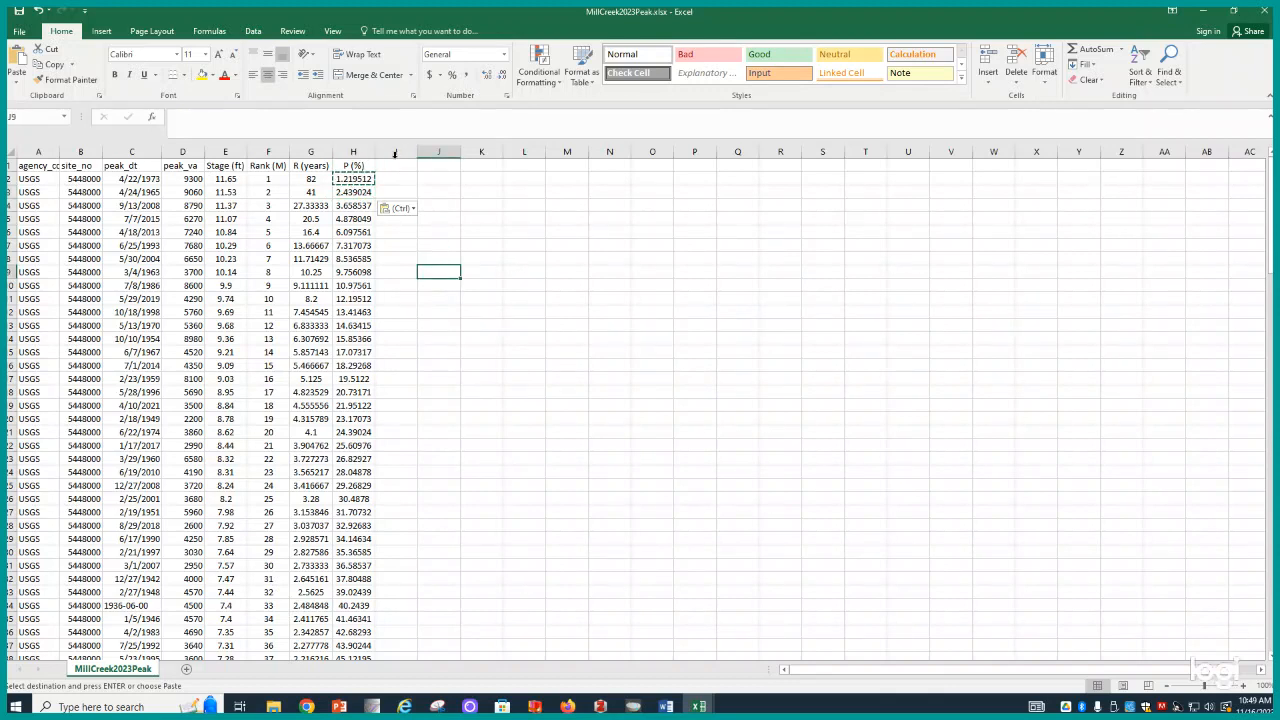
click(451, 190)
key(Escape)
click(468, 282)
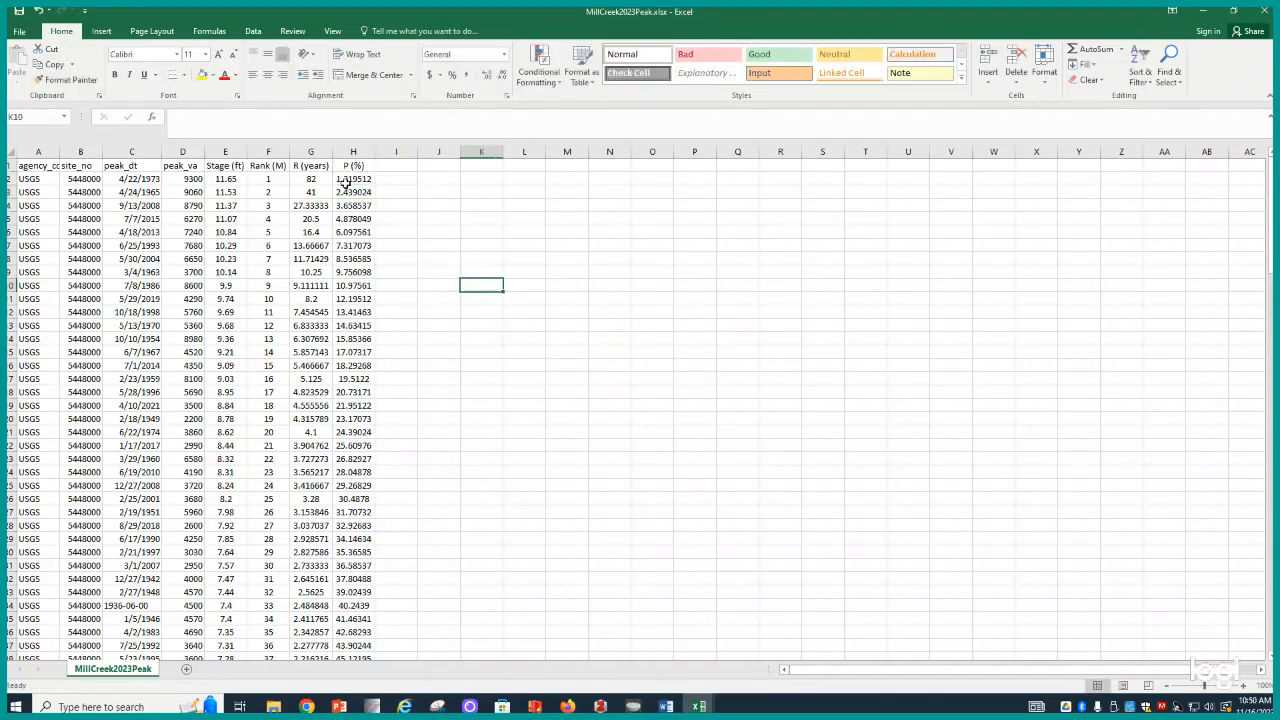
Format the recurrence interval and probability values in G2:H82 to show two decimal places
drag(311, 152, 345, 151)
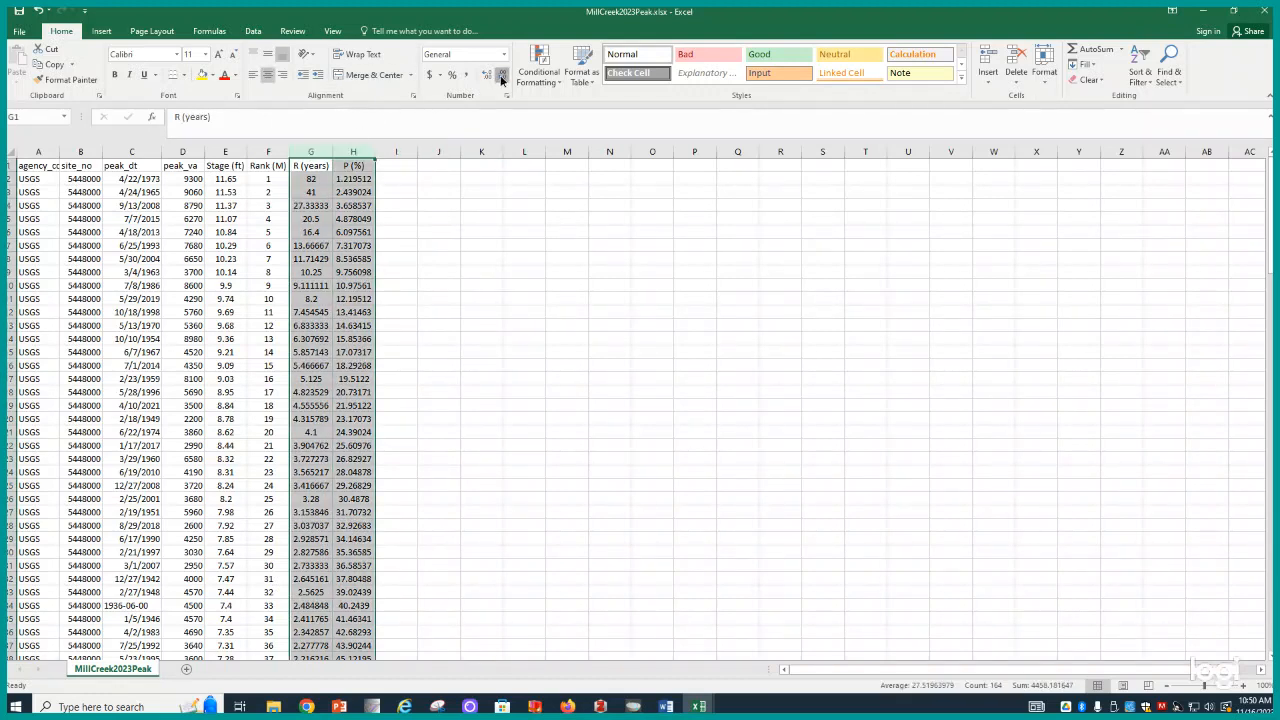
click(487, 220)
click(306, 179)
drag(306, 179, 345, 622)
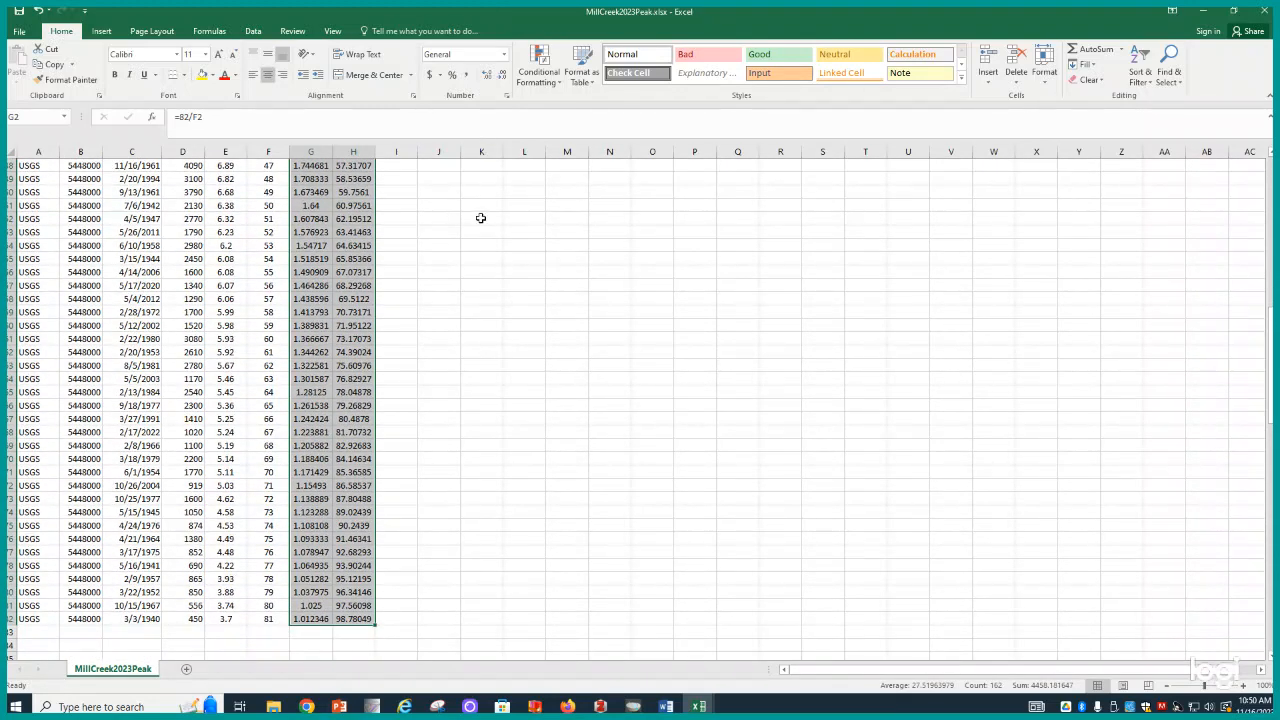
click(502, 78)
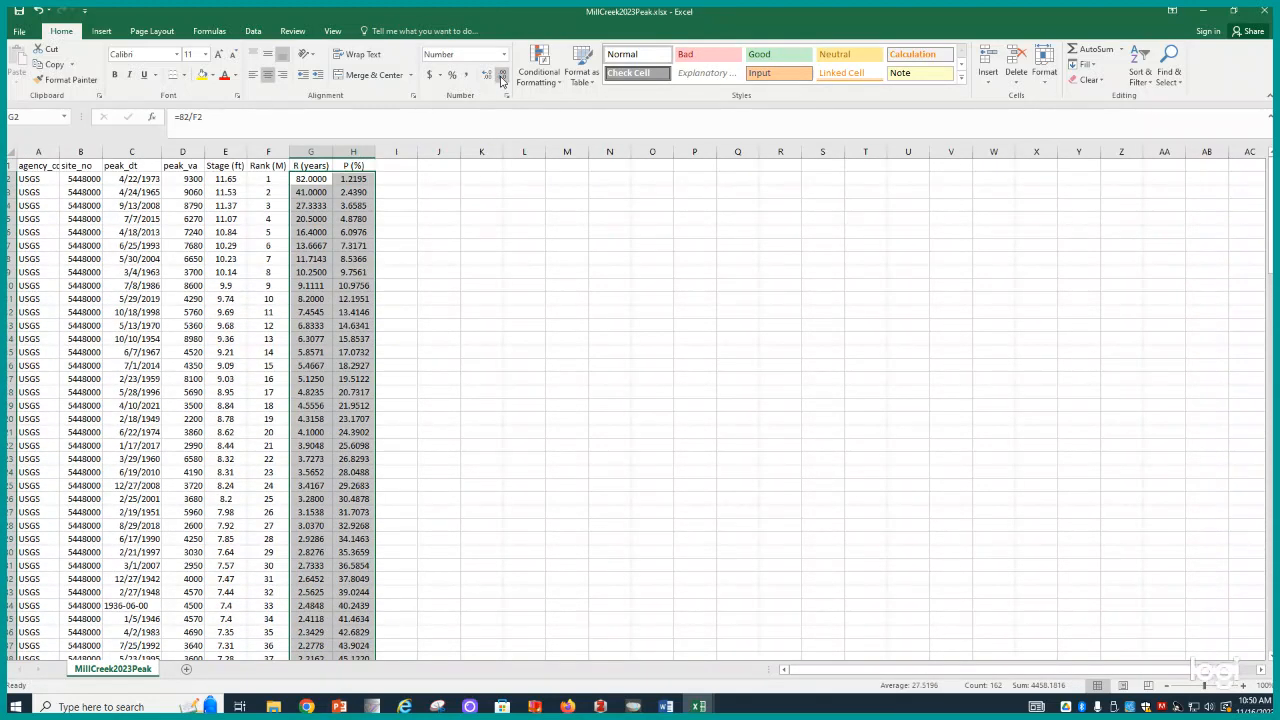
click(502, 78)
click(502, 78)
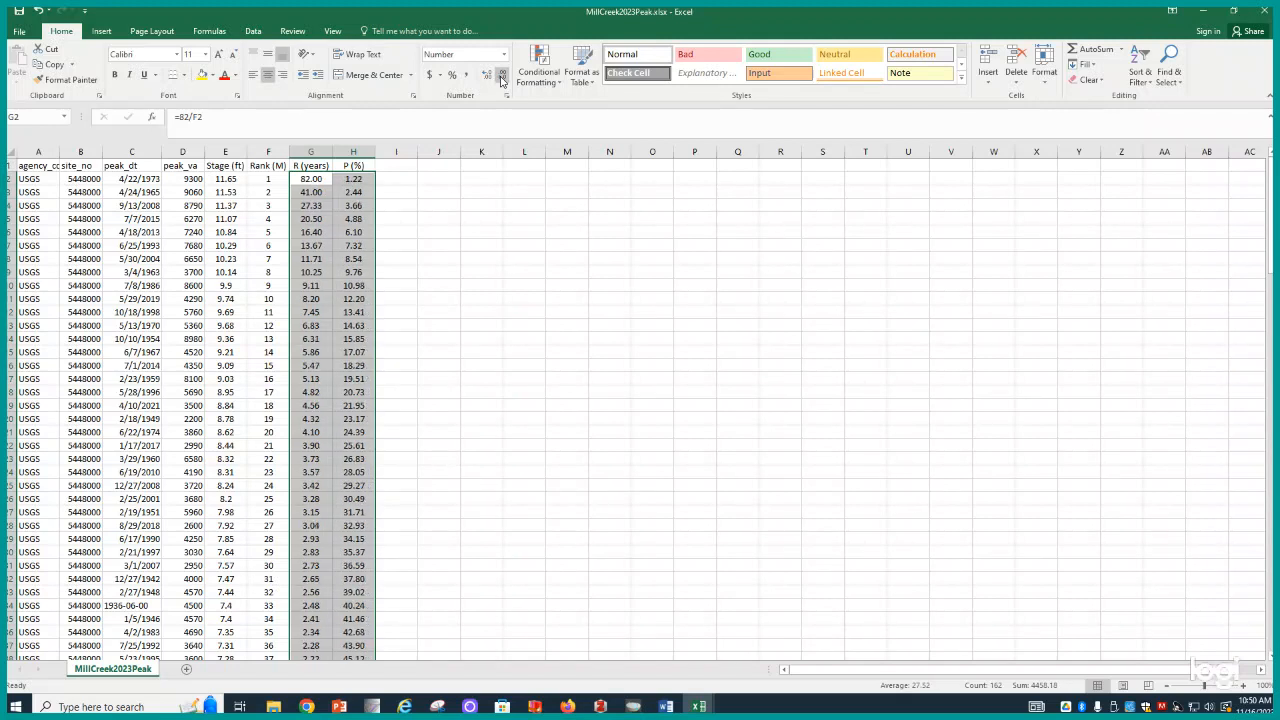
click(480, 273)
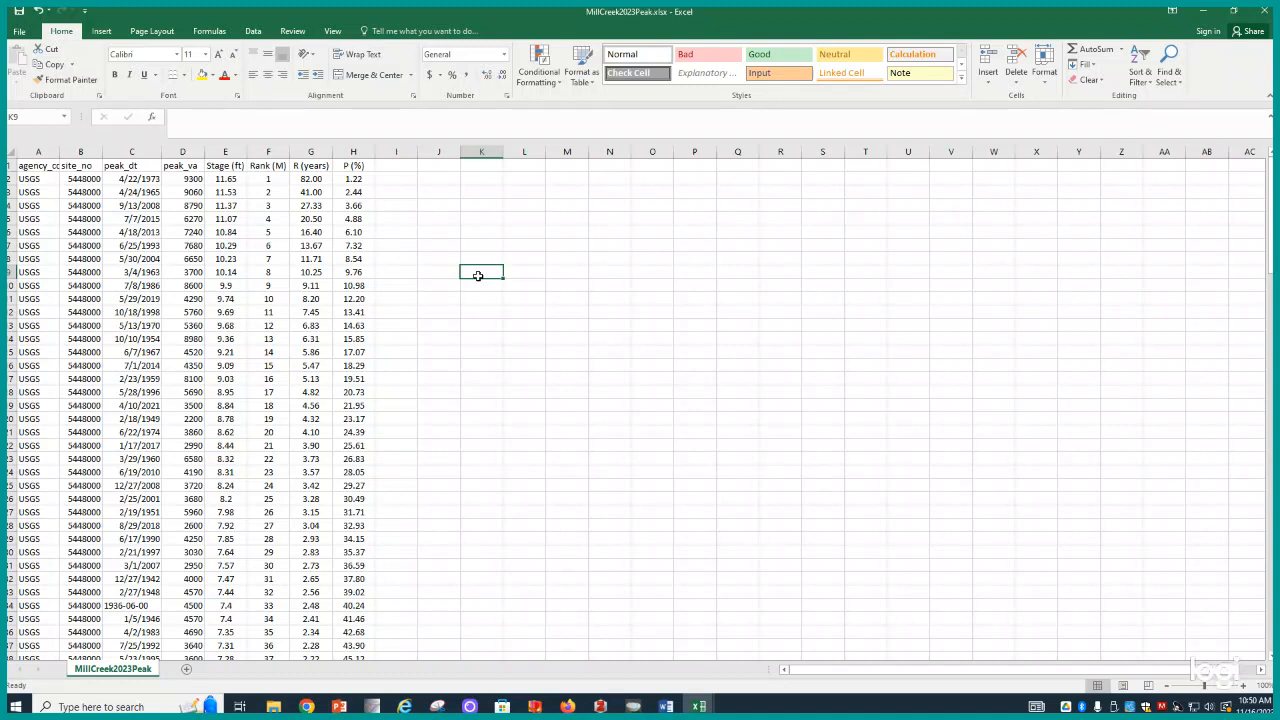